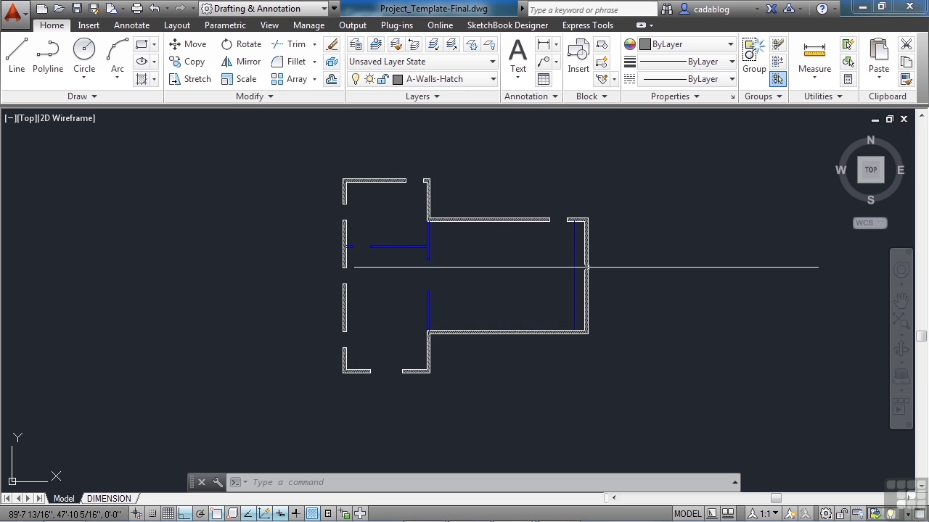
- Recentre the floor plan and make A-Doors the current layer
scroll(536, 215, "up", 6)
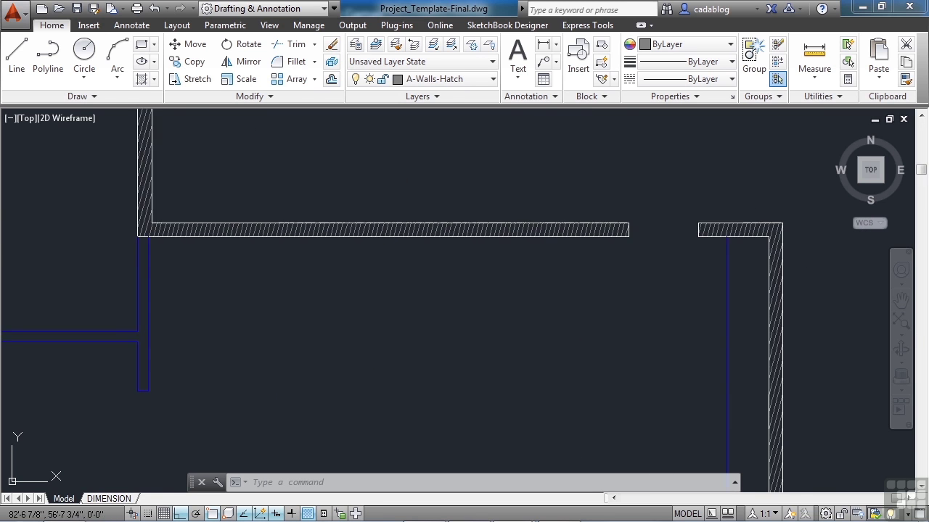
scroll(620, 233, "down", 4)
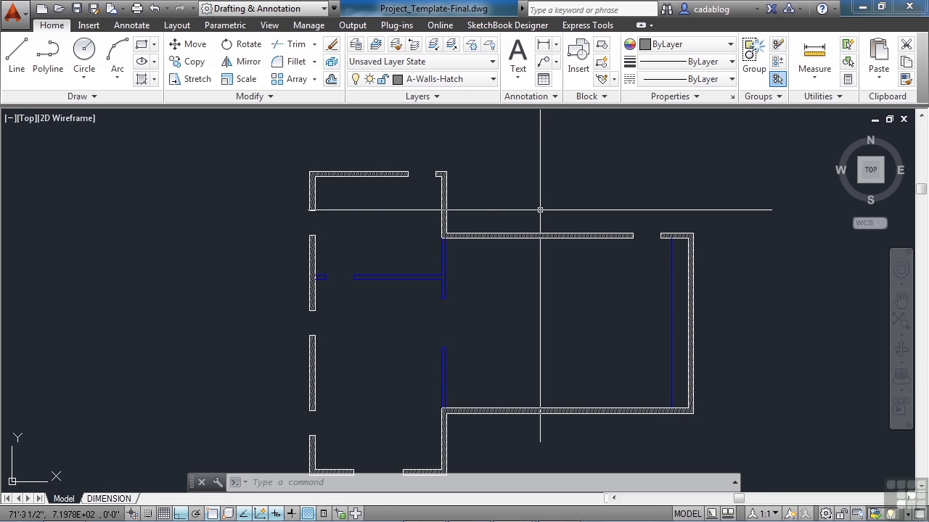
scroll(540, 210, "down", 2)
middle_click_drag(555, 273, 522, 279)
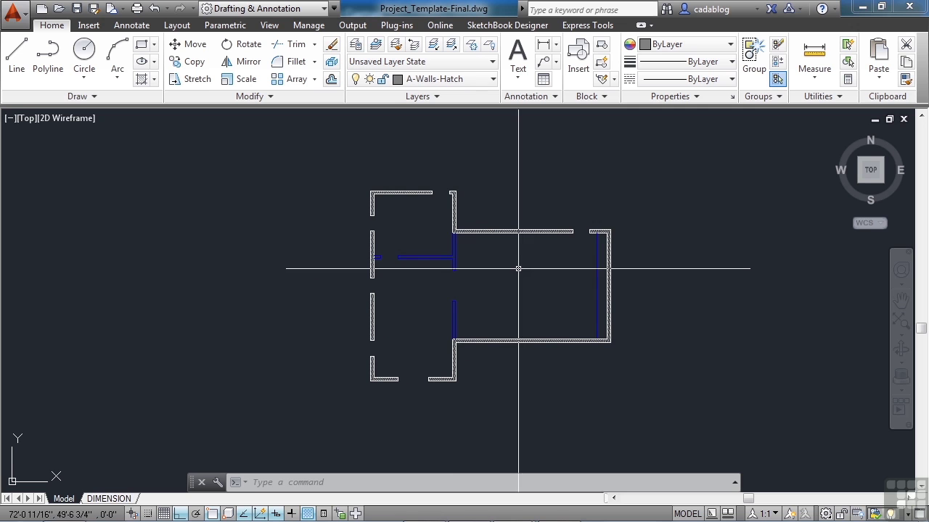
left_click(493, 80)
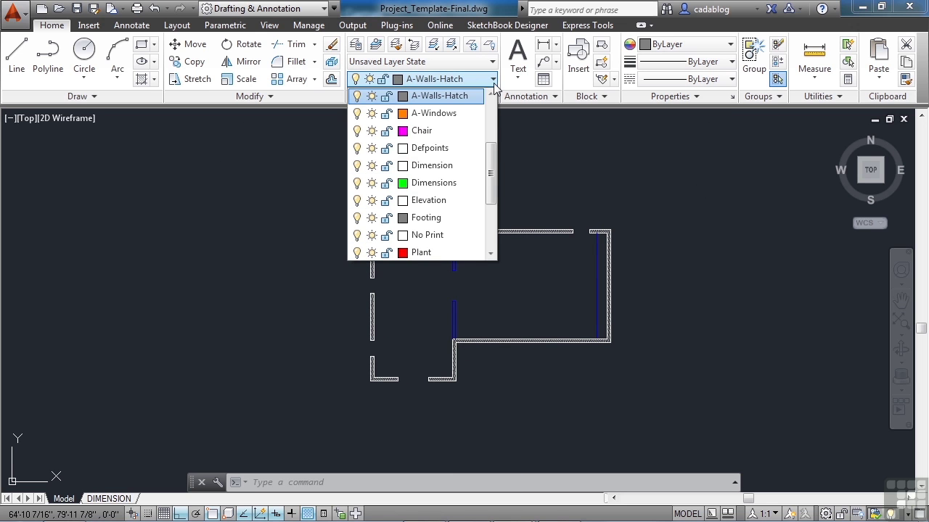
left_click_drag(491, 178, 492, 129)
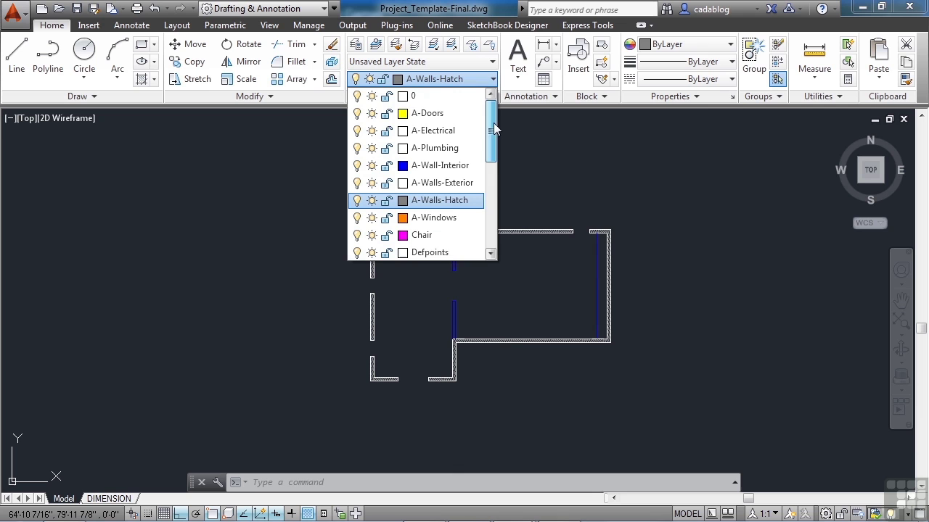
left_click(432, 118)
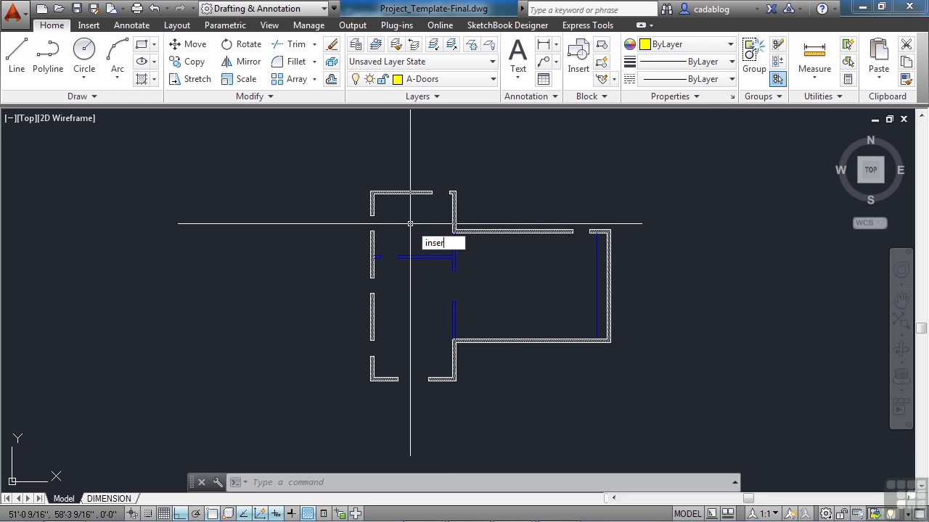
- Start inserting the Door - Imperial block with the INSERT command
type("insert")
key("Return")
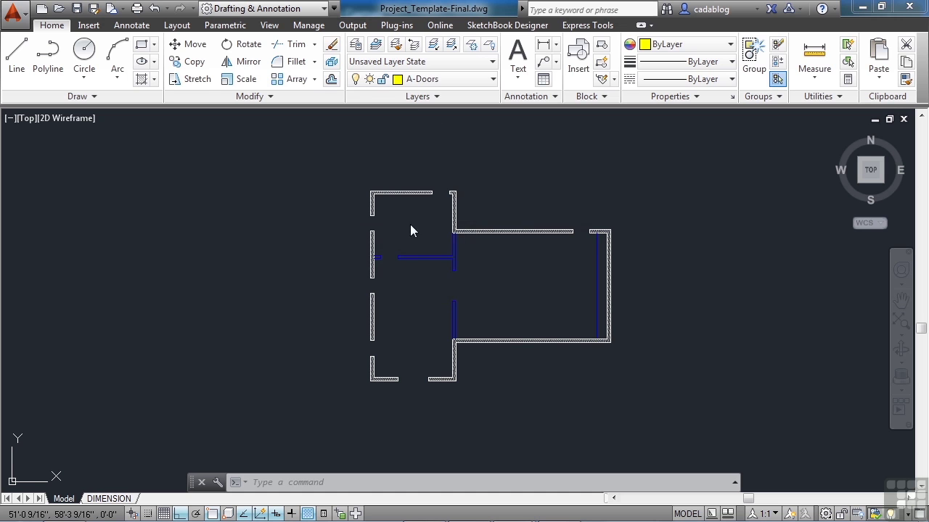
left_click(465, 178)
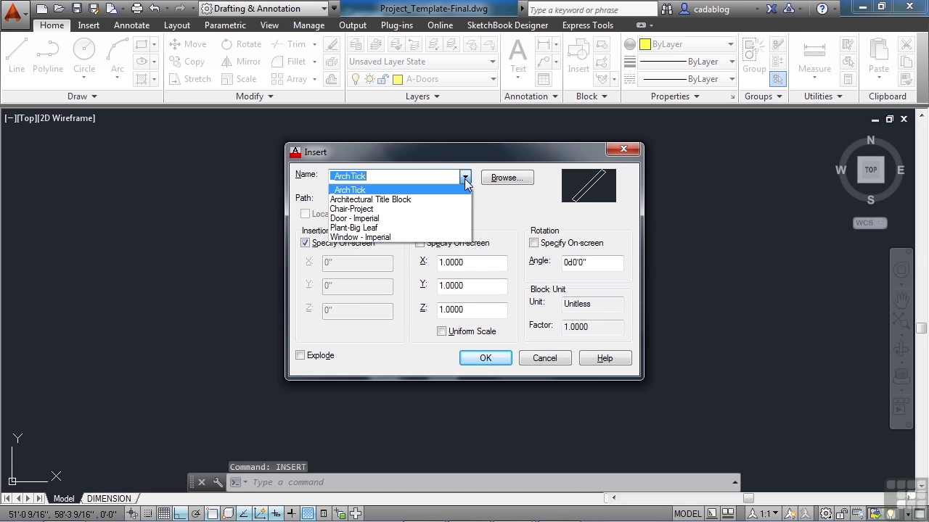
left_click(377, 219)
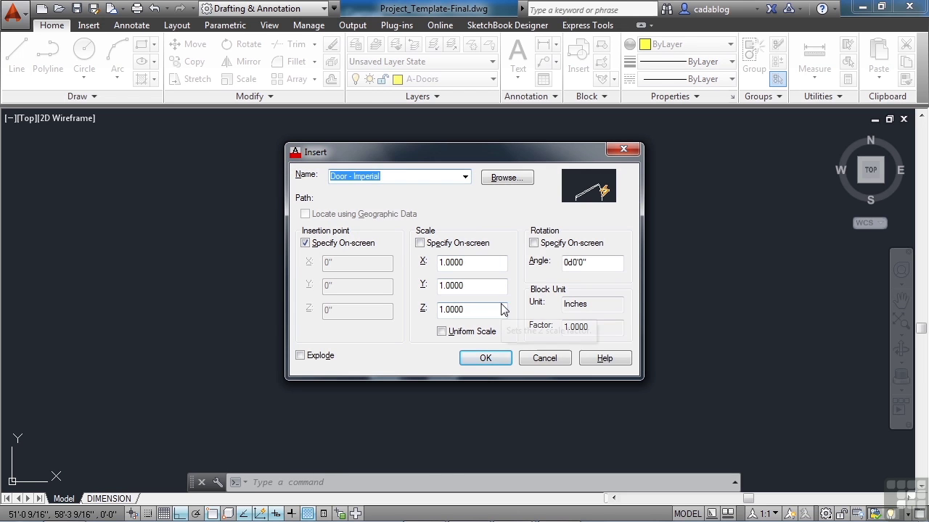
left_click(484, 358)
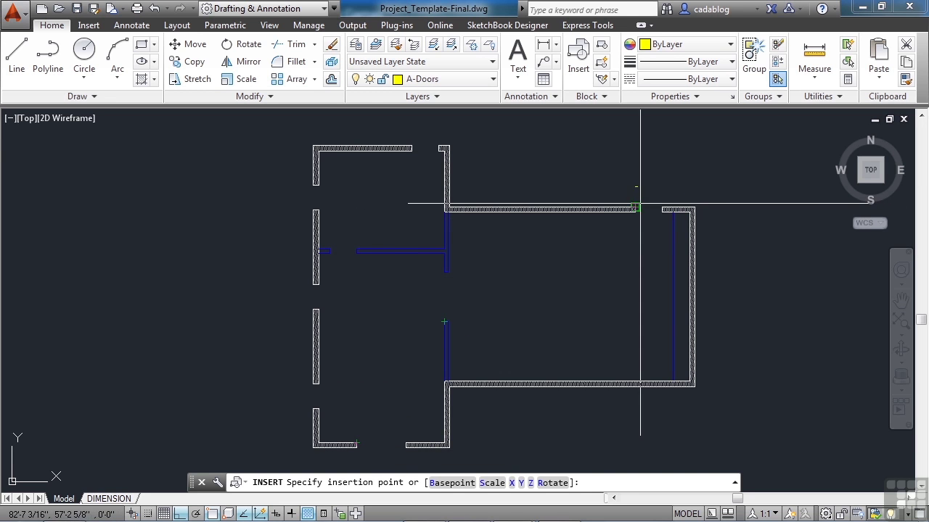
- Place the door block at the corner endpoint of the upper wall gap
scroll(422, 145, "up", 5)
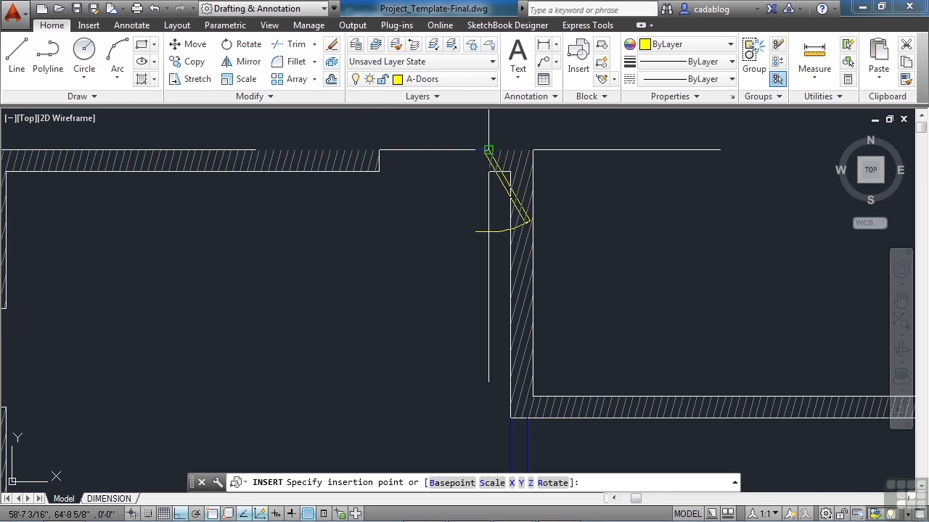
scroll(487, 151, "up", 1)
middle_click_drag(487, 149, 480, 219)
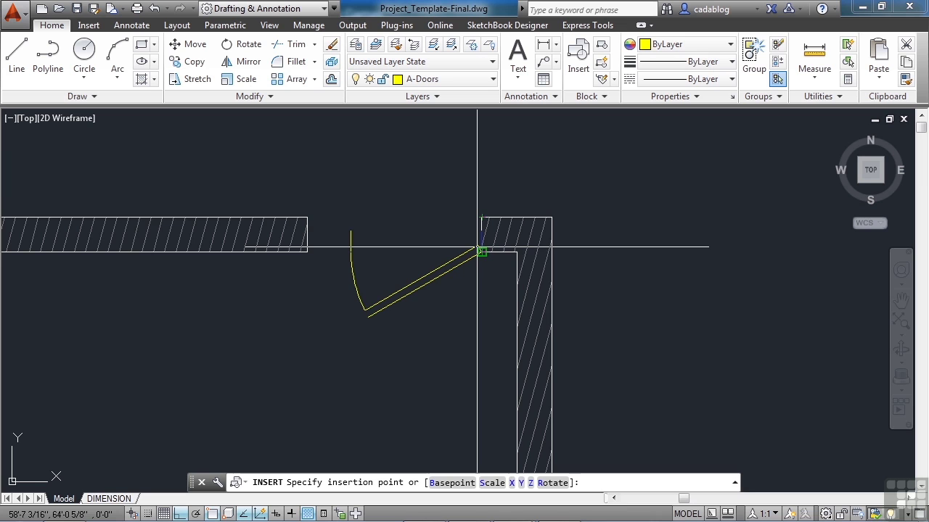
left_click(480, 249)
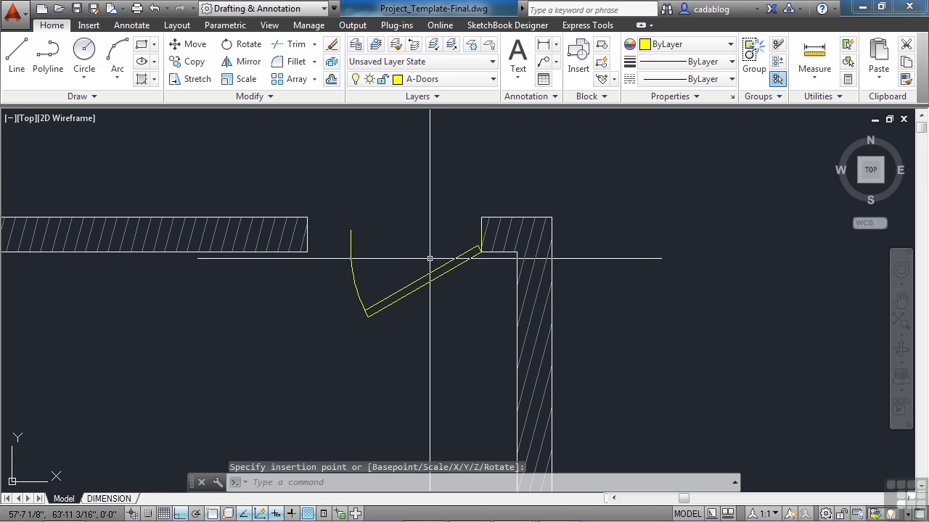
- Use grips to stretch the door arc, flip its swing and move its jamb to the wall corner
left_click(360, 259)
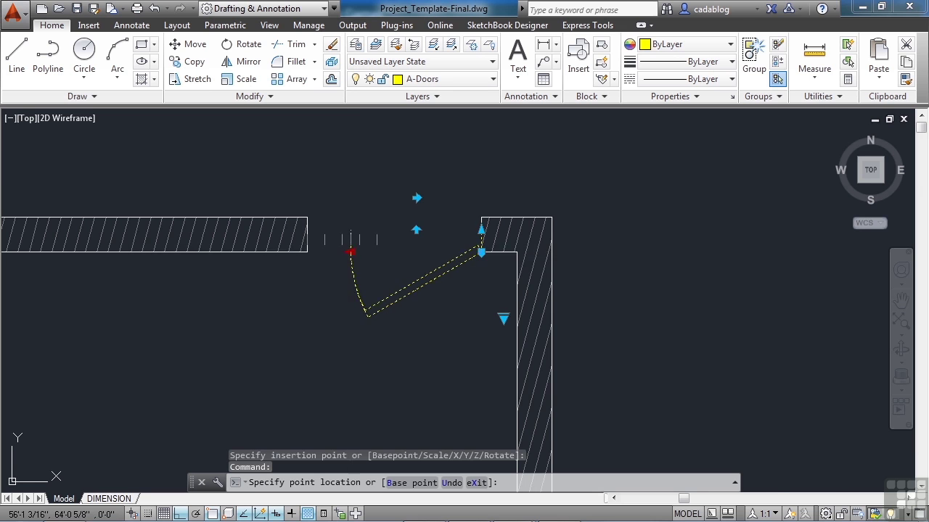
scroll(350, 251, "up", 4)
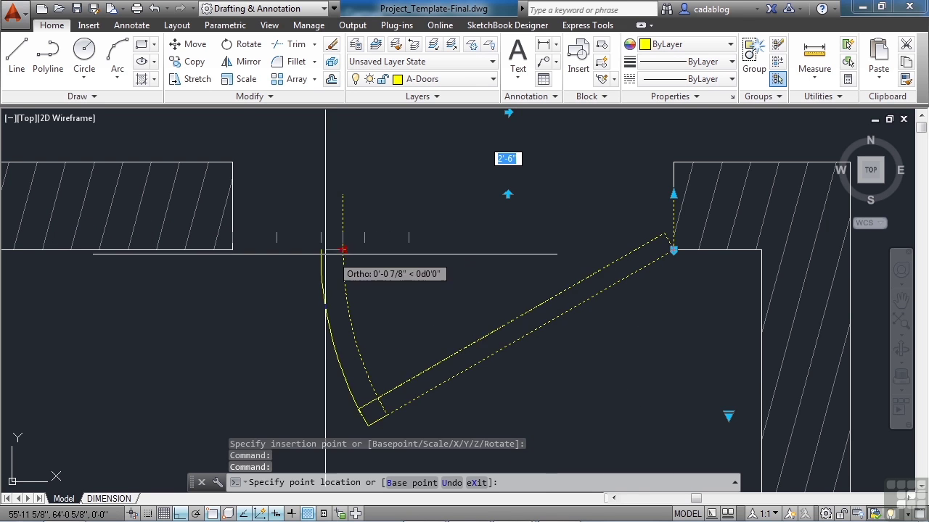
left_click(233, 250)
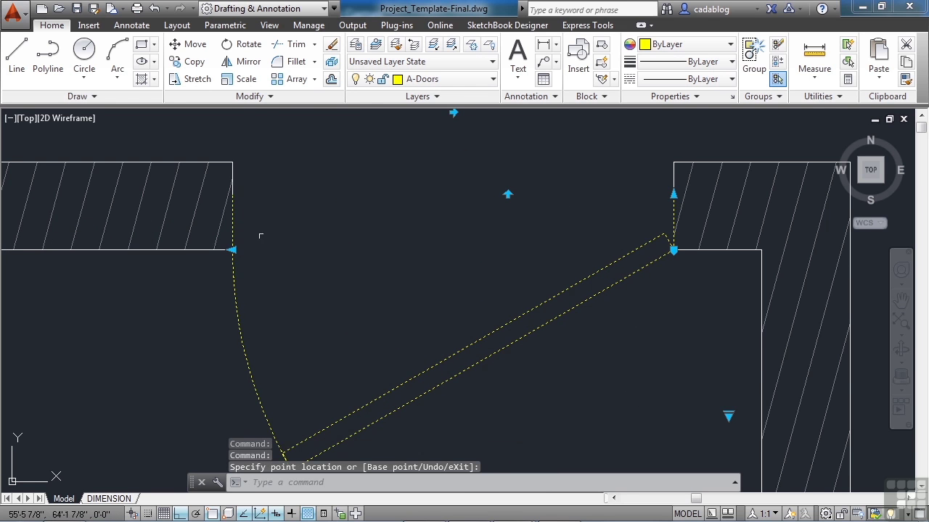
left_click(508, 195)
scroll(394, 326, "down", 3)
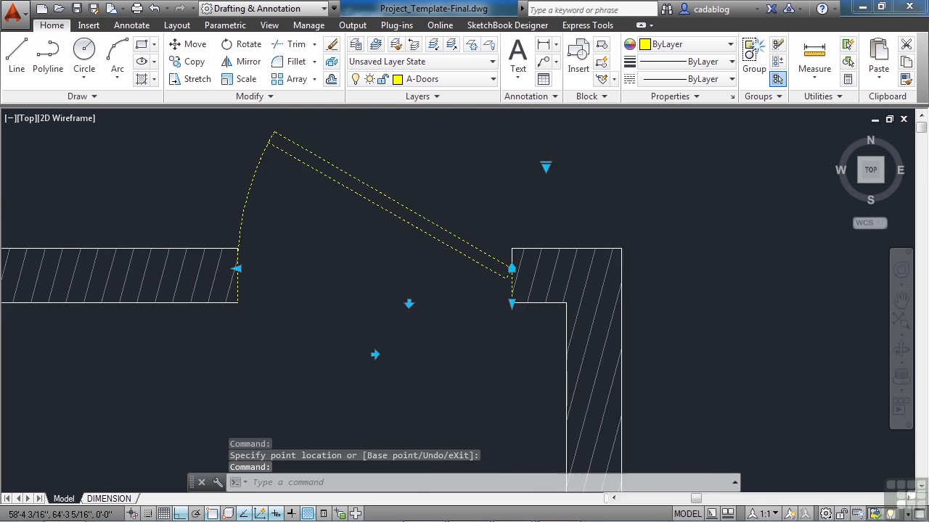
scroll(495, 286, "up", 5)
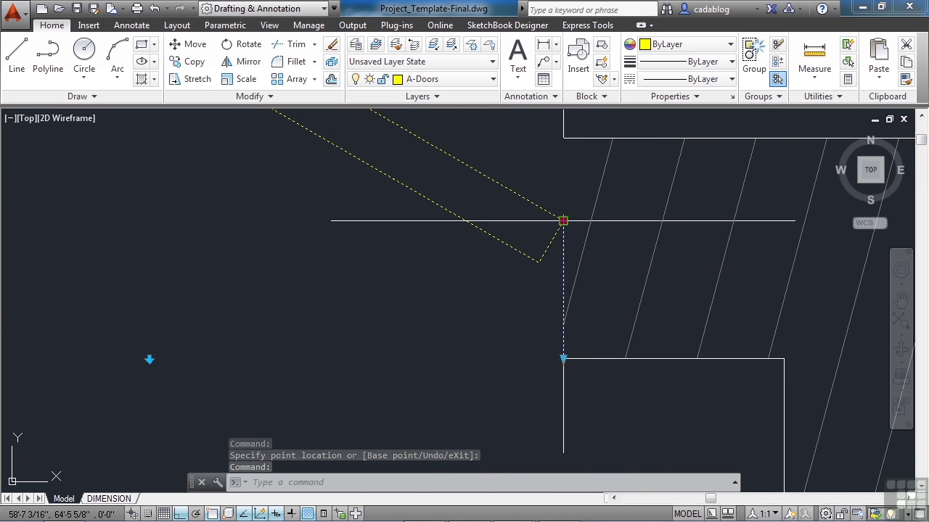
left_click(564, 220)
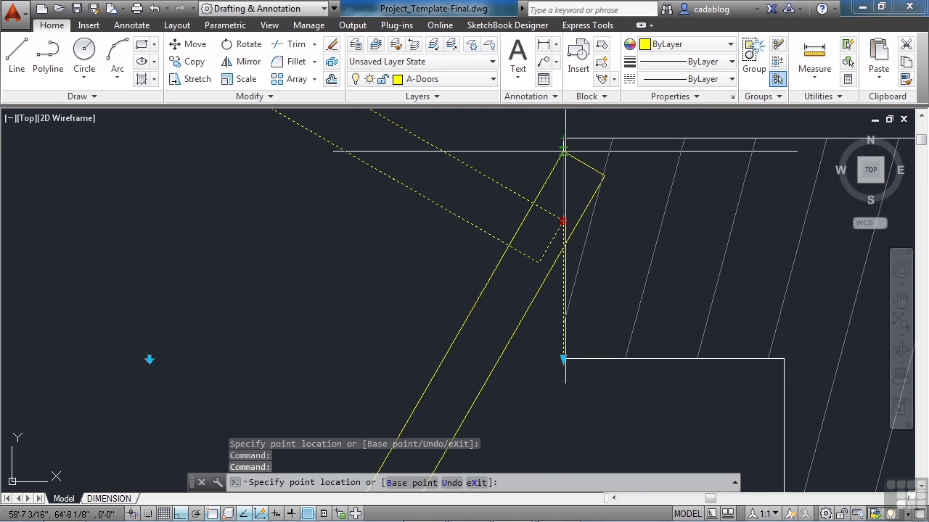
left_click(568, 145)
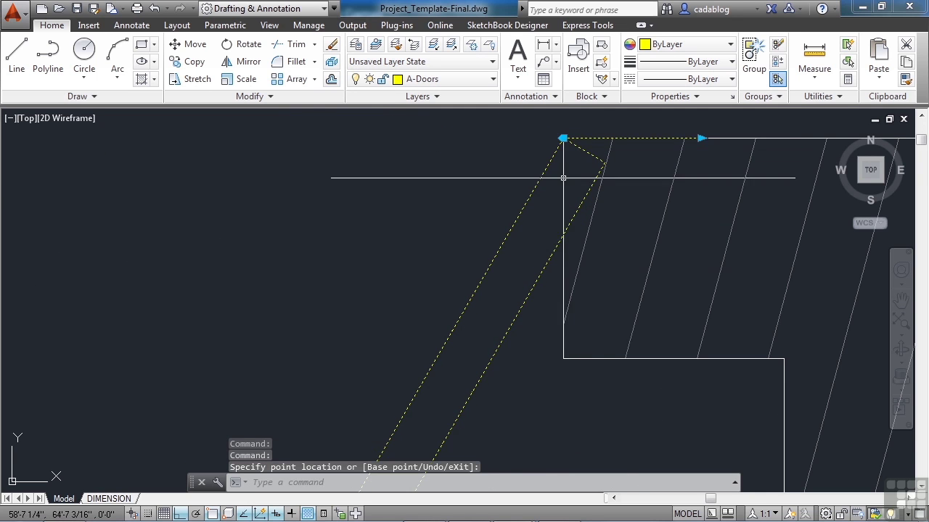
scroll(588, 194, "down", 5)
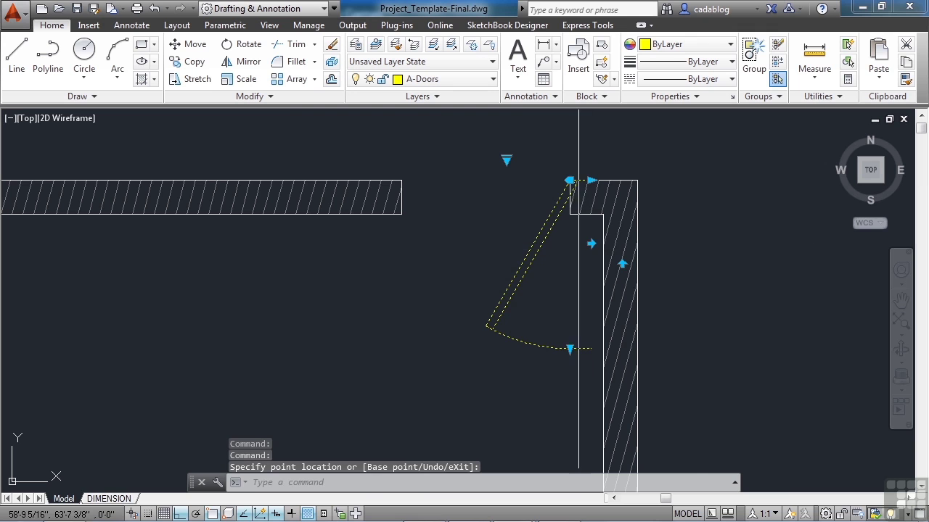
- Rotate the door -90° about its hinge point
key("Escape")
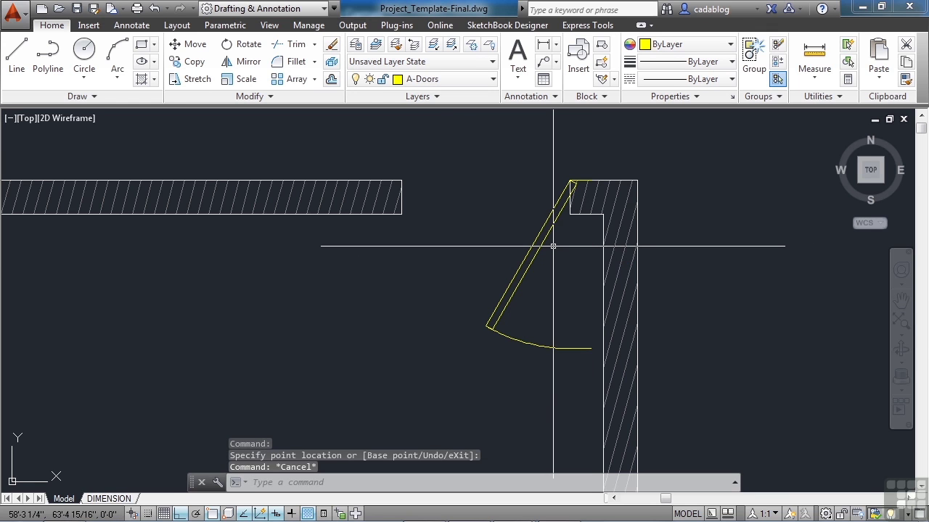
key("Return")
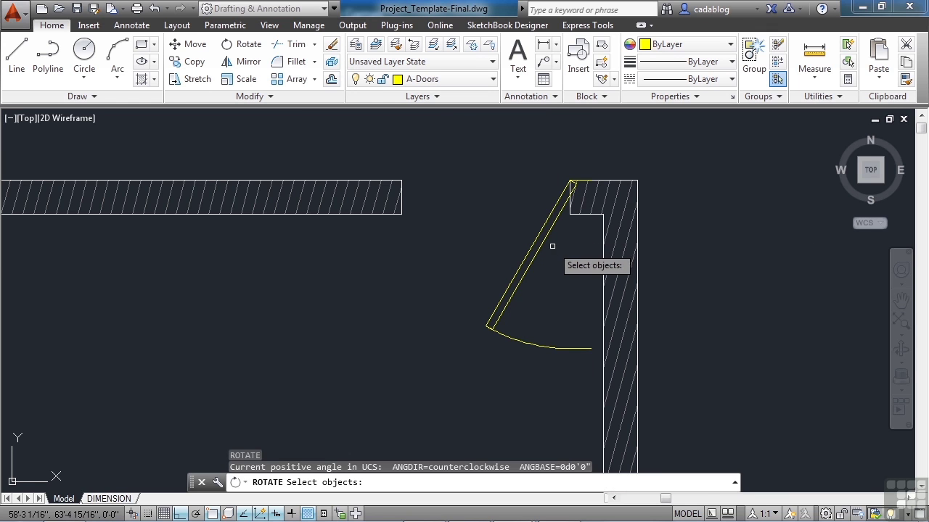
left_click(553, 246)
scroll(558, 203, "up", 5)
key("Return")
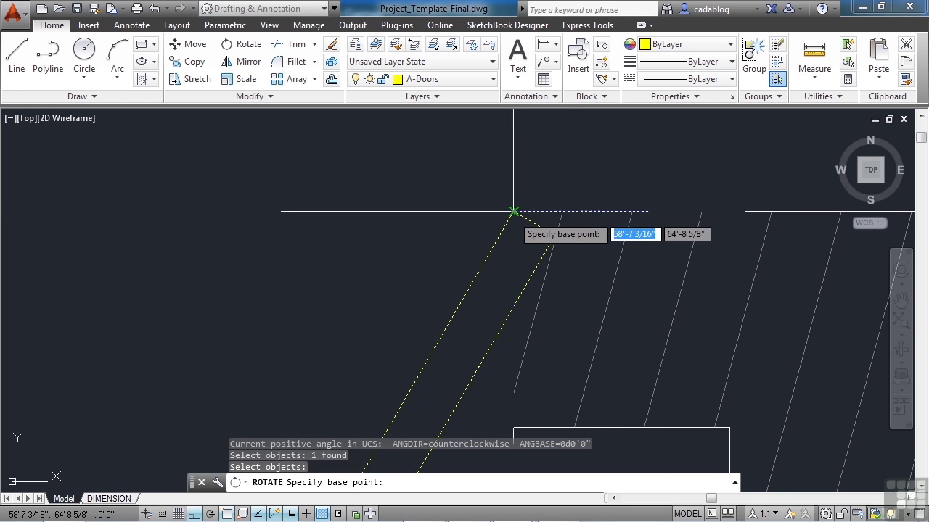
left_click(513, 212)
type("-")
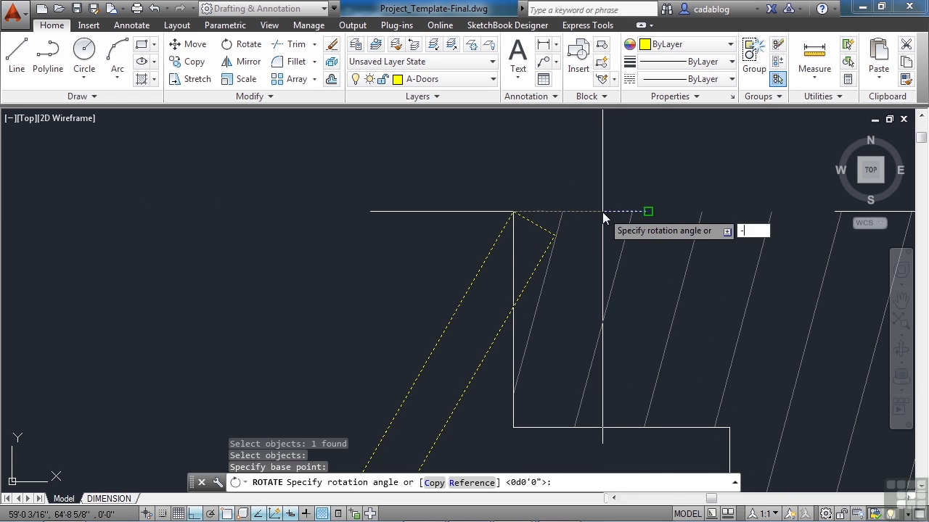
type("90")
key("Return")
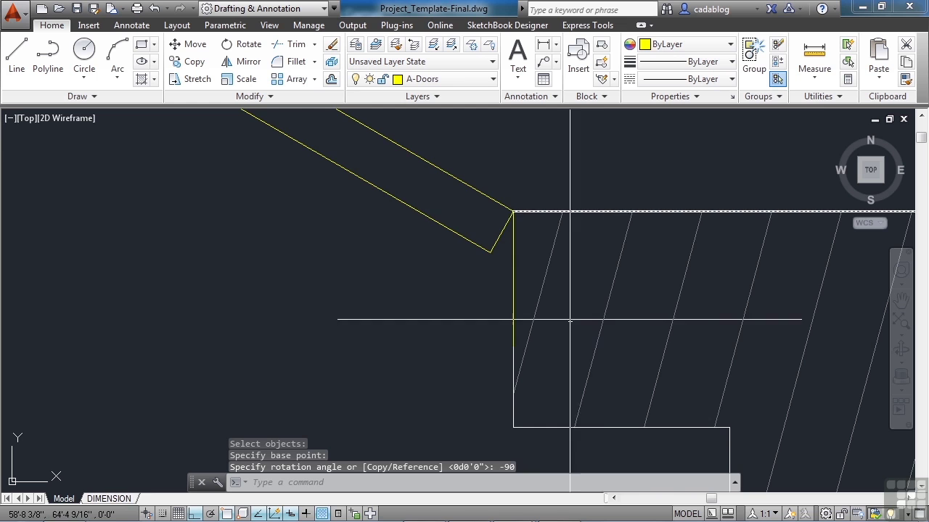
- Adjust the rotated door's lower grip, then cancel the edit and zoom out
left_click(519, 320)
left_click(508, 317)
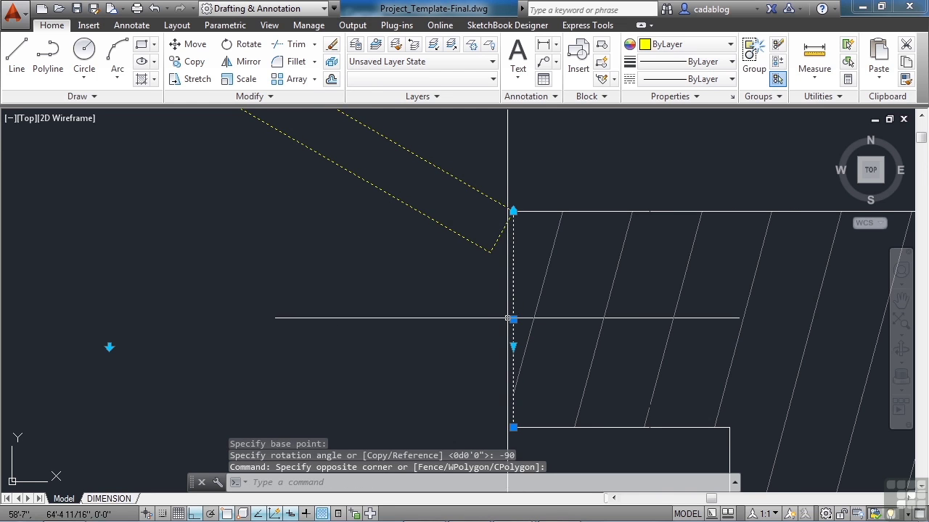
key("Escape")
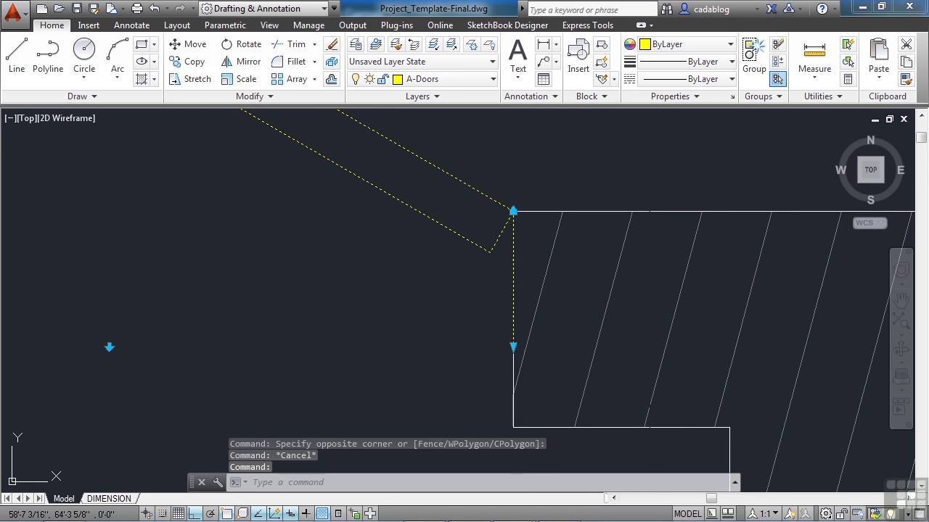
left_click(513, 348)
scroll(513, 363, "down", 3)
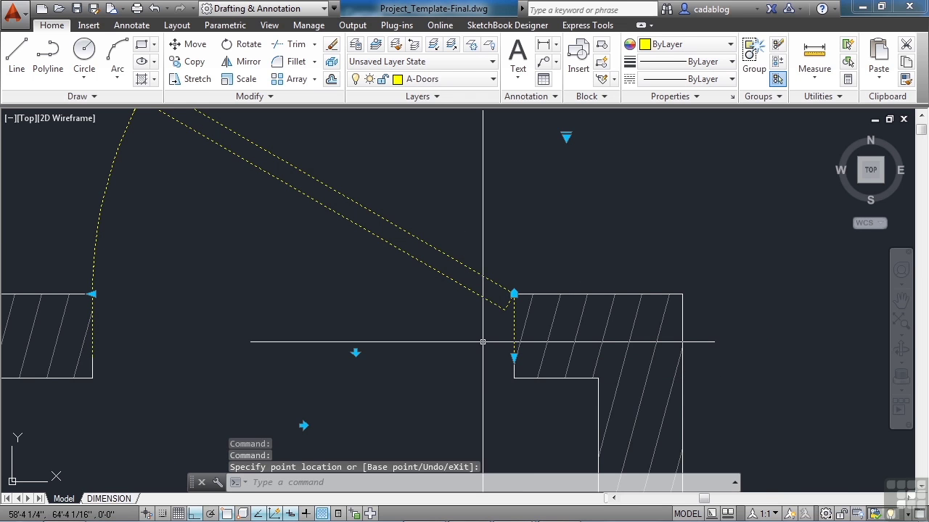
key("Escape")
scroll(566, 329, "down", 4)
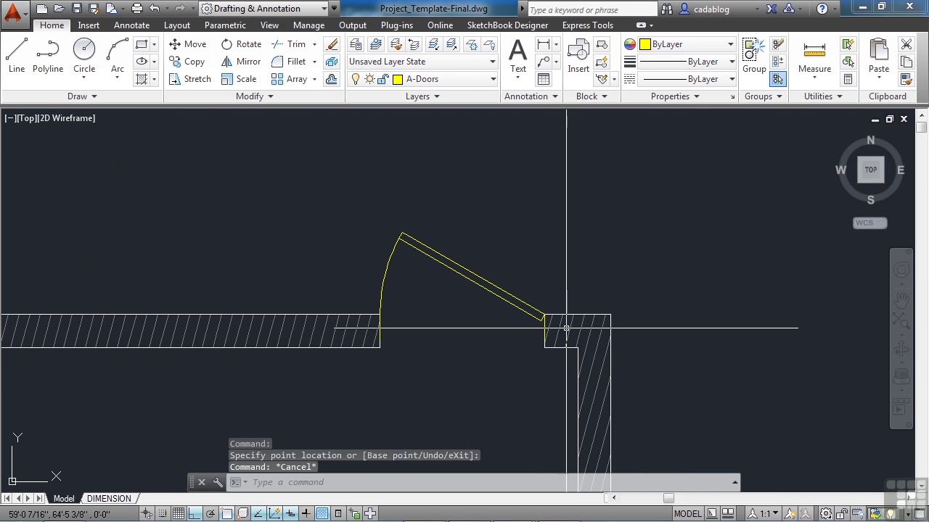
scroll(485, 223, "down", 3)
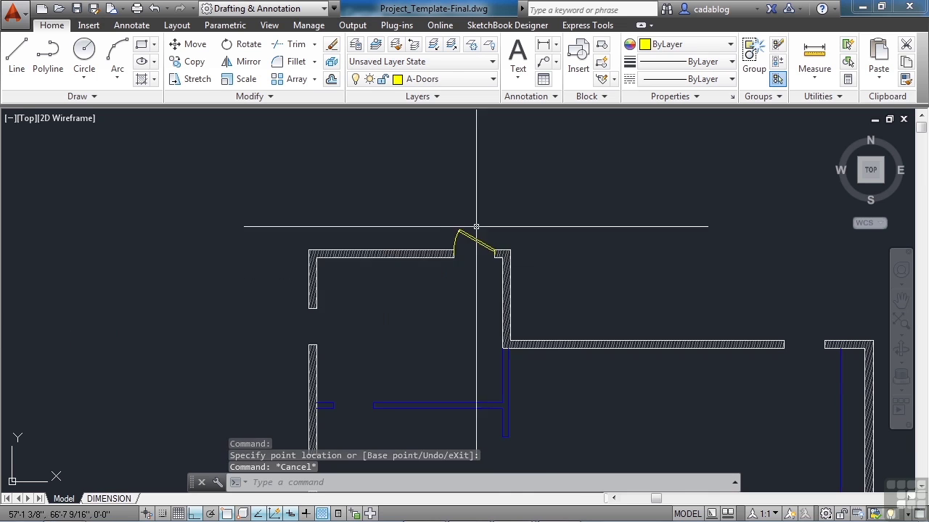
- Copy the door from its corner into the neighbouring wall opening with CO
type("co")
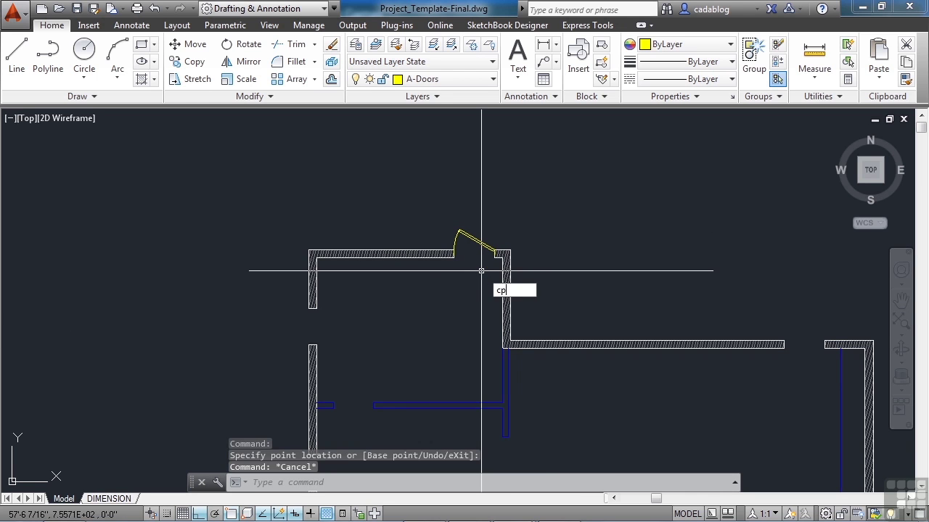
key("Return")
left_click(481, 241)
scroll(508, 245, "up", 5)
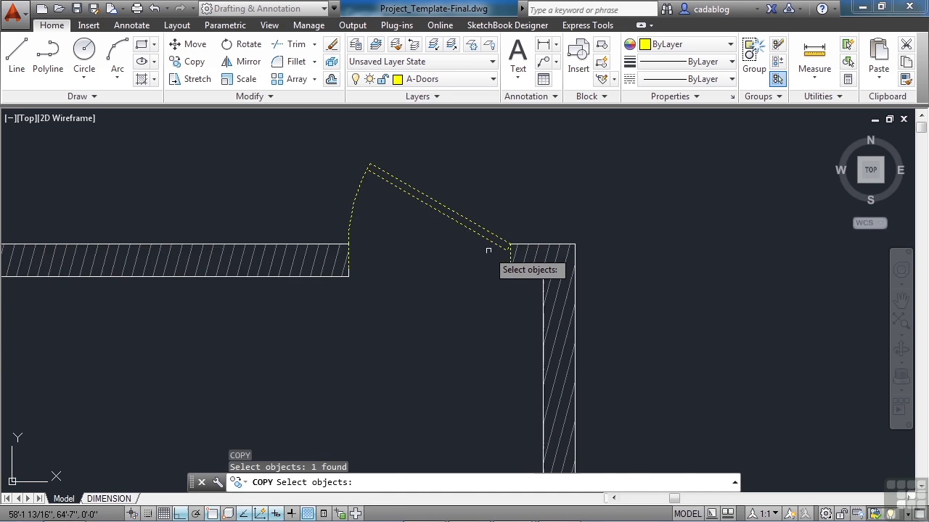
key("Return")
left_click(565, 215)
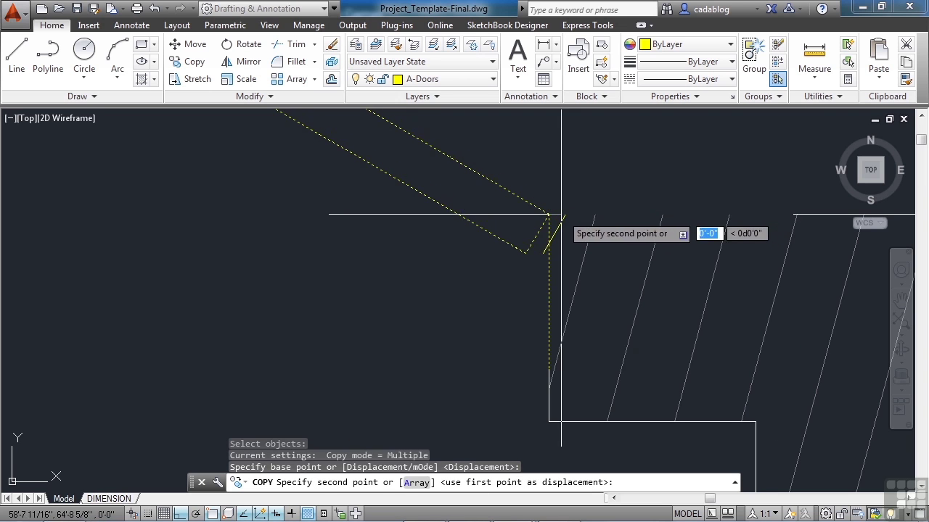
scroll(334, 214, "down", 4)
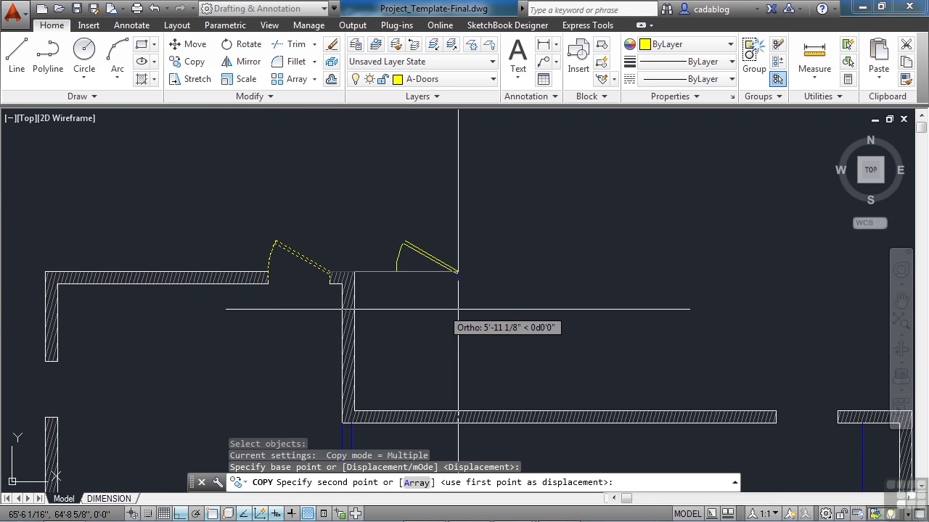
scroll(421, 309, "down", 2)
scroll(565, 285, "up", 10)
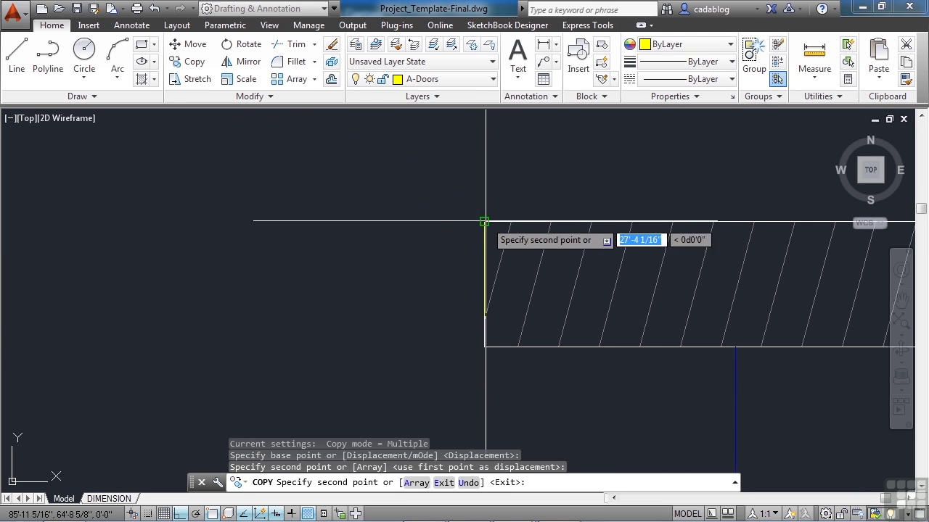
scroll(508, 232, "down", 6)
left_click(566, 235)
key("Return")
scroll(566, 227, "down", 3)
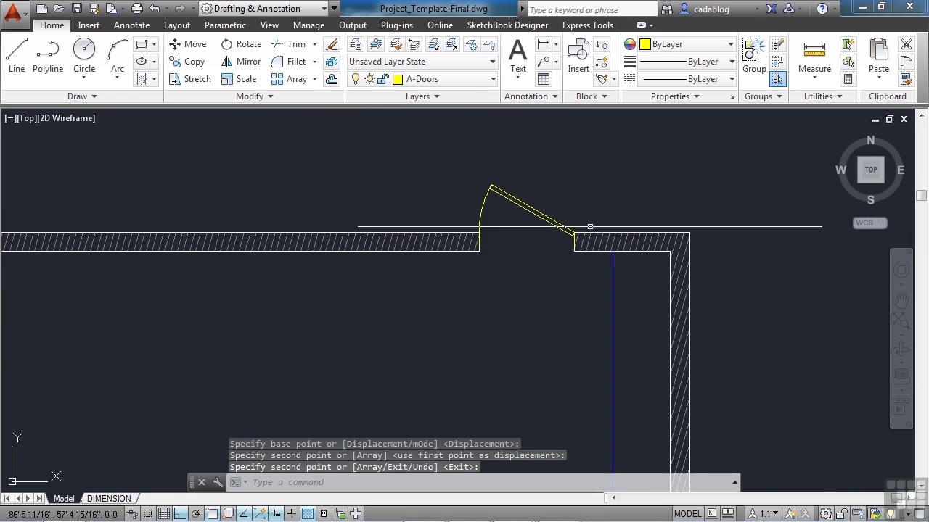
scroll(566, 226, "up", 5)
- Copy the door again from its corner into an opening on the left
key("Return")
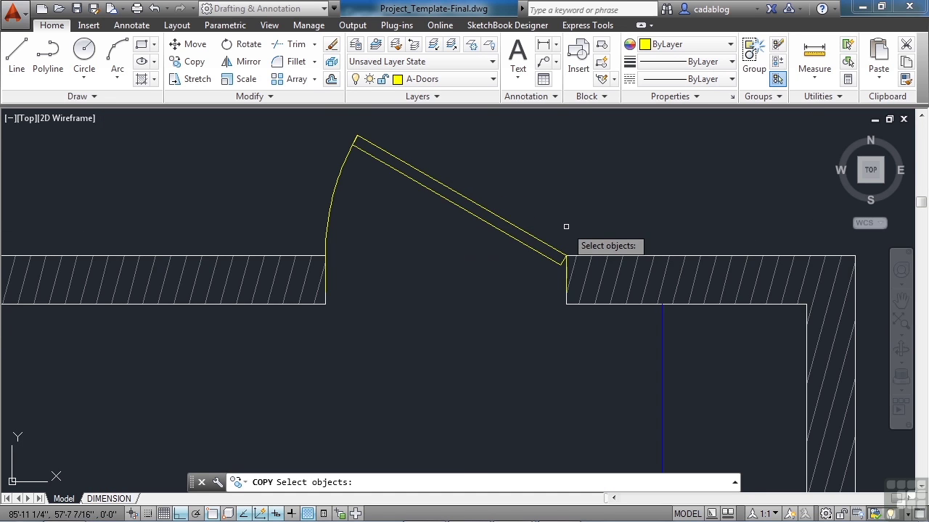
left_click(562, 225)
left_click(532, 253)
scroll(574, 265, "up", 9)
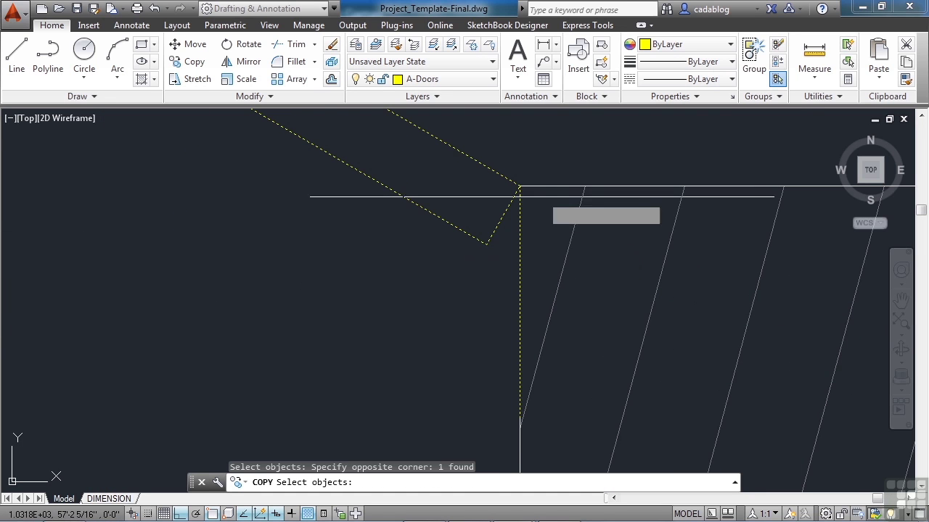
key("Return")
left_click(519, 187)
scroll(602, 229, "down", 10)
scroll(602, 230, "down", 5)
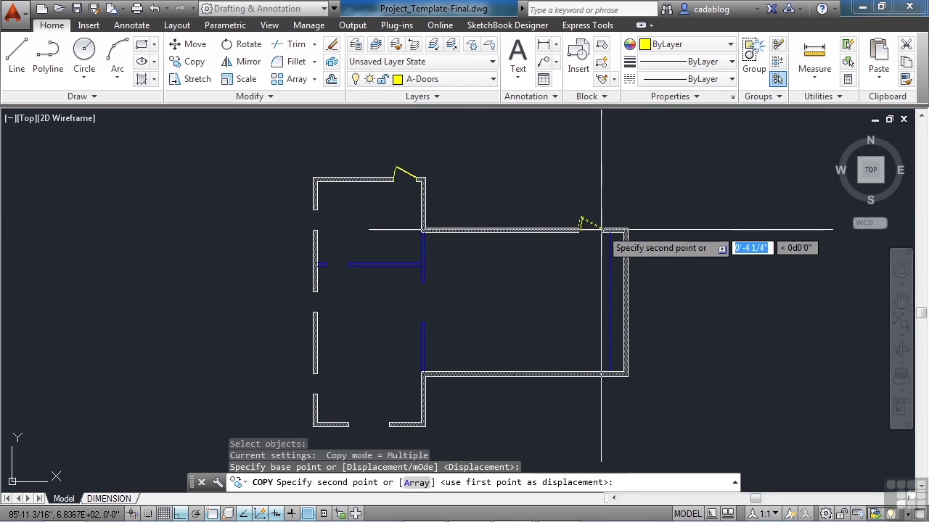
scroll(375, 249, "up", 8)
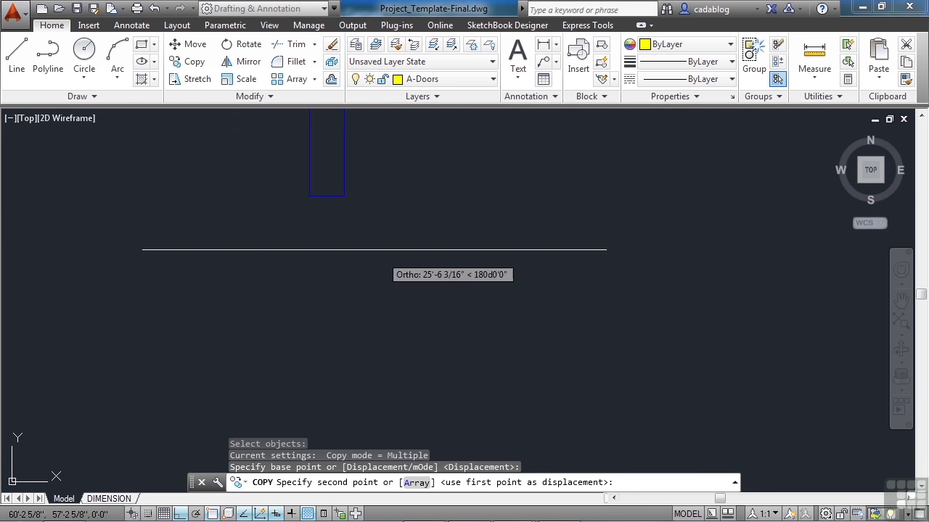
left_click(312, 192)
- Place two more door copies at the corners of the wide lower wall opening
scroll(369, 290, "down", 5)
scroll(375, 307, "up", 5)
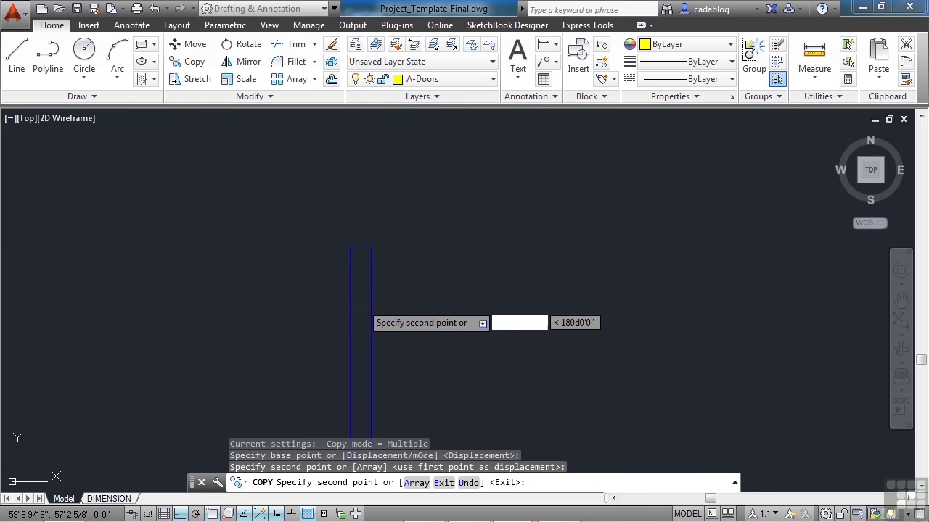
scroll(351, 250, "down", 5)
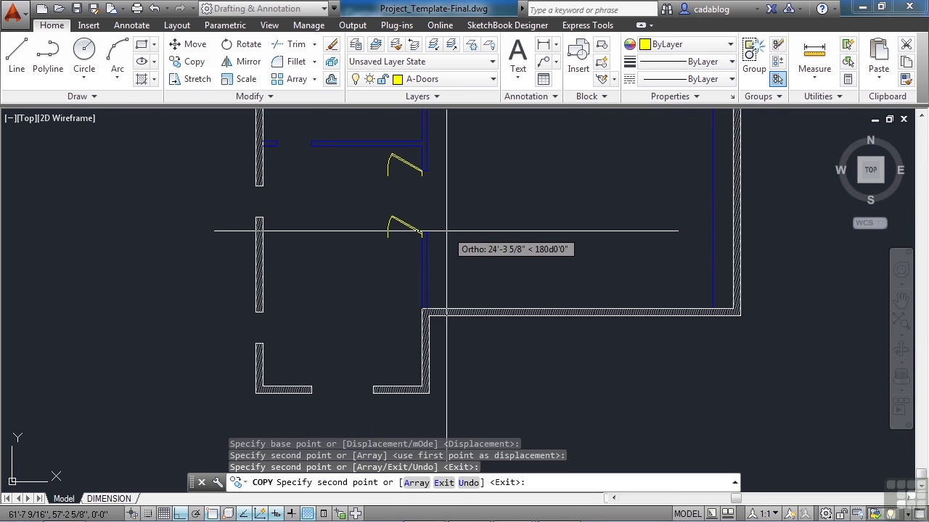
scroll(388, 381, "up", 5)
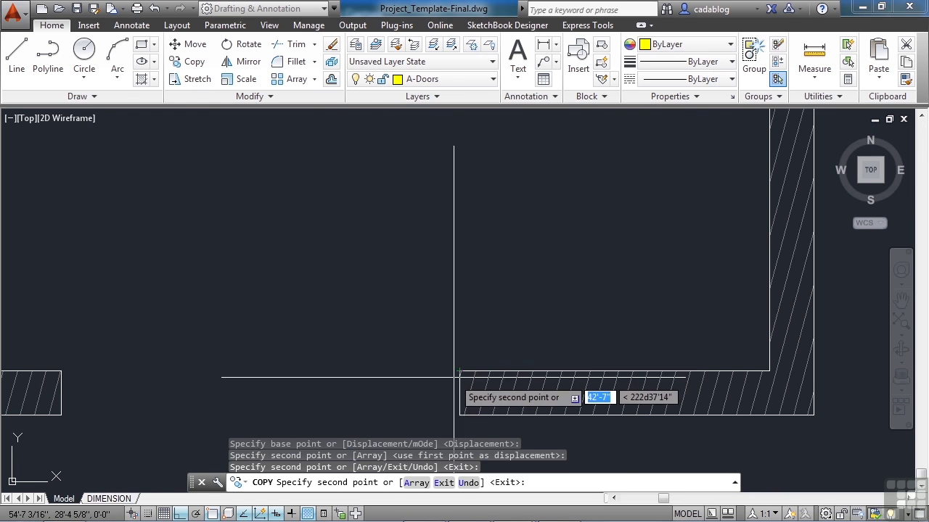
scroll(479, 341, "up", 5)
left_click(481, 332)
scroll(508, 326, "down", 8)
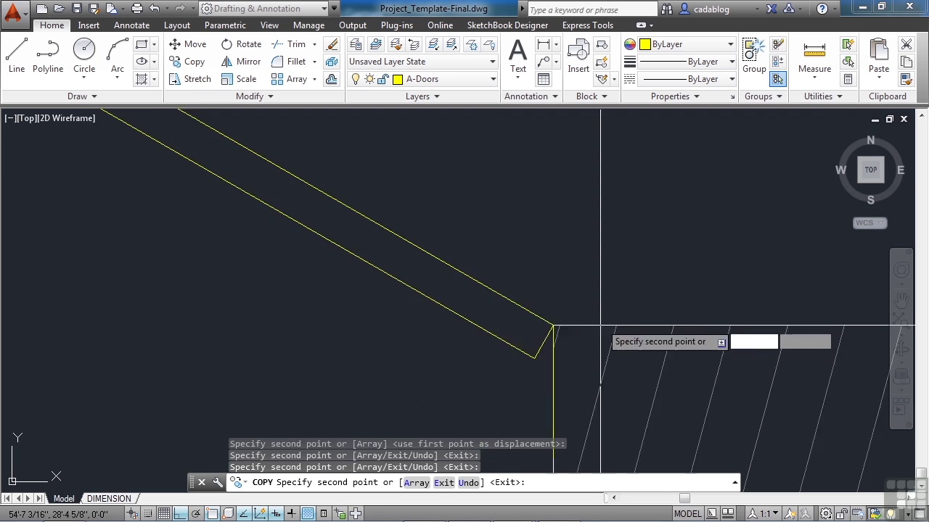
scroll(662, 330, "up", 5)
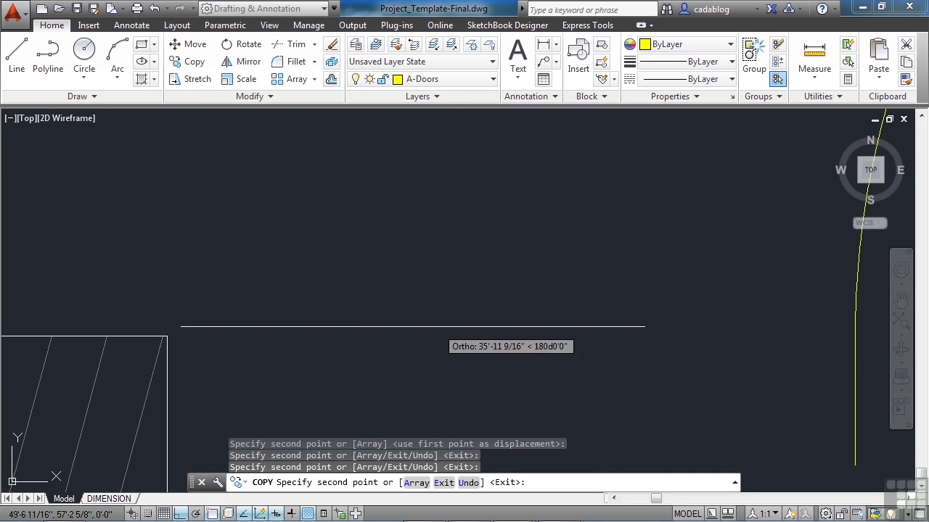
left_click(168, 337)
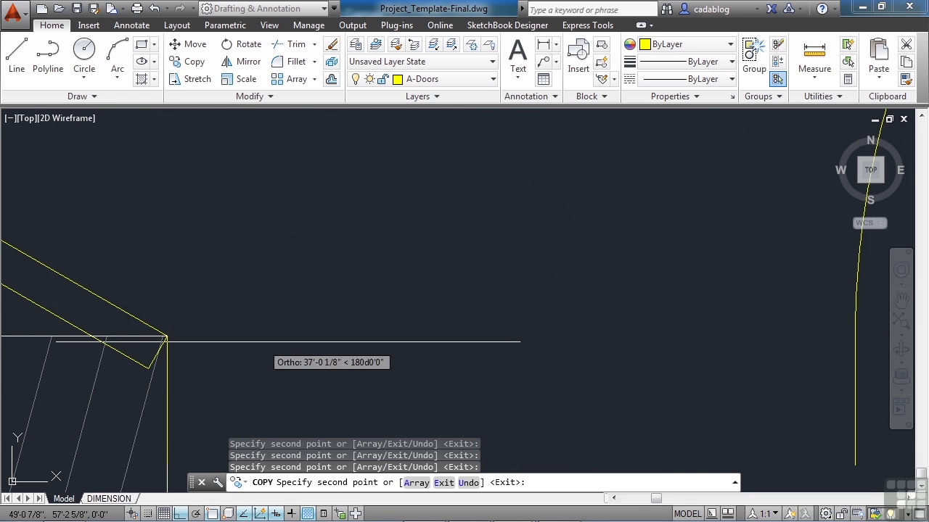
scroll(316, 328, "down", 5)
key("Return")
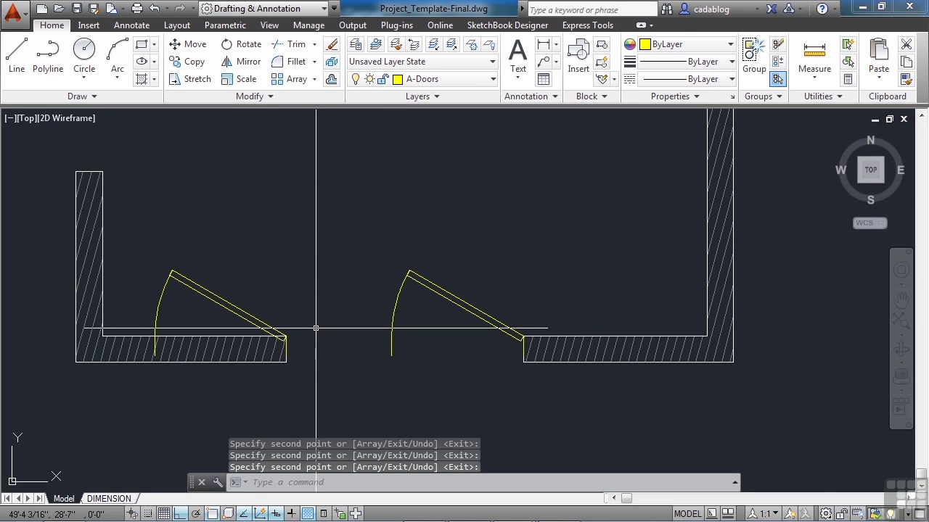
- Flip the left door's swing and move its base point with an endpoint snap
left_click(250, 318)
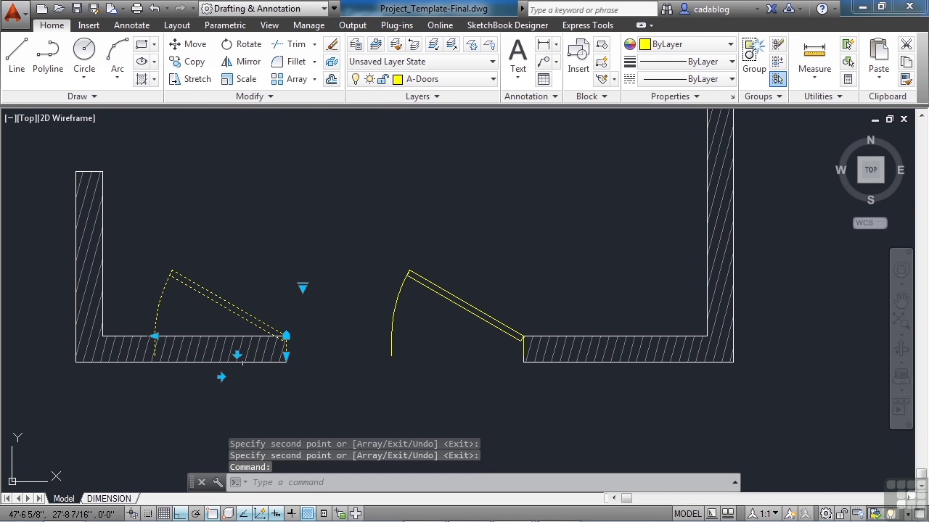
left_click(221, 376)
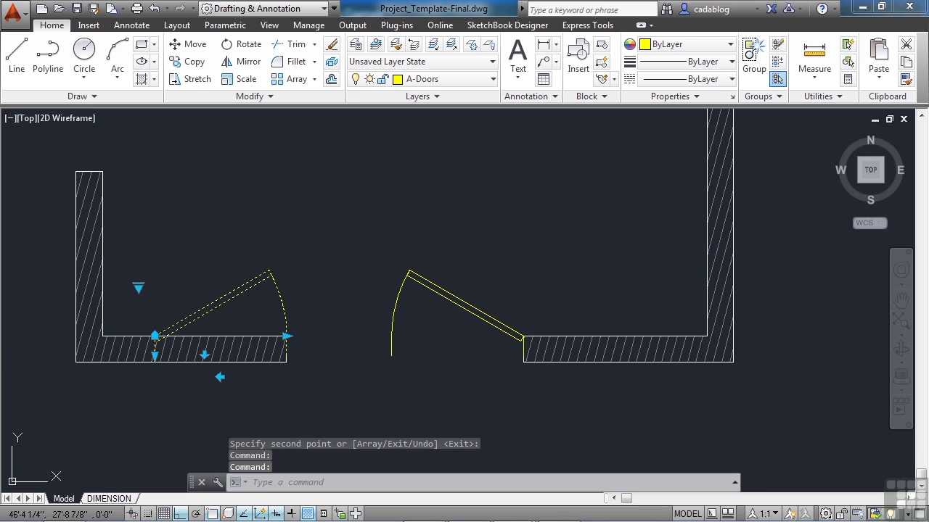
left_click(155, 336)
scroll(243, 339, "up", 6)
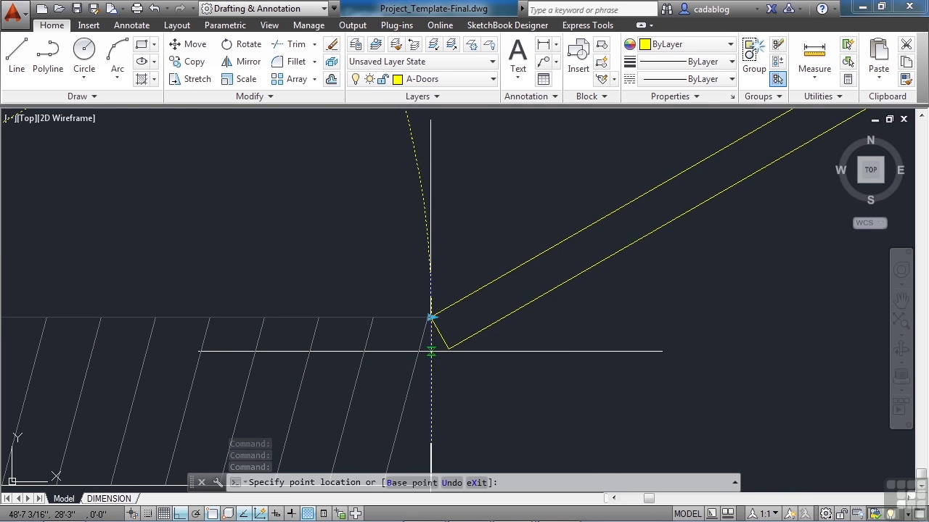
type("end")
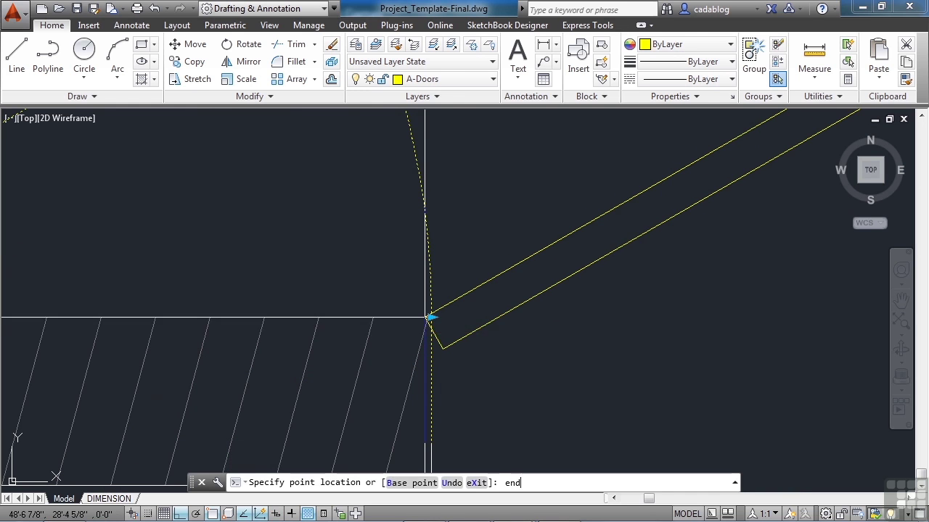
key("Return")
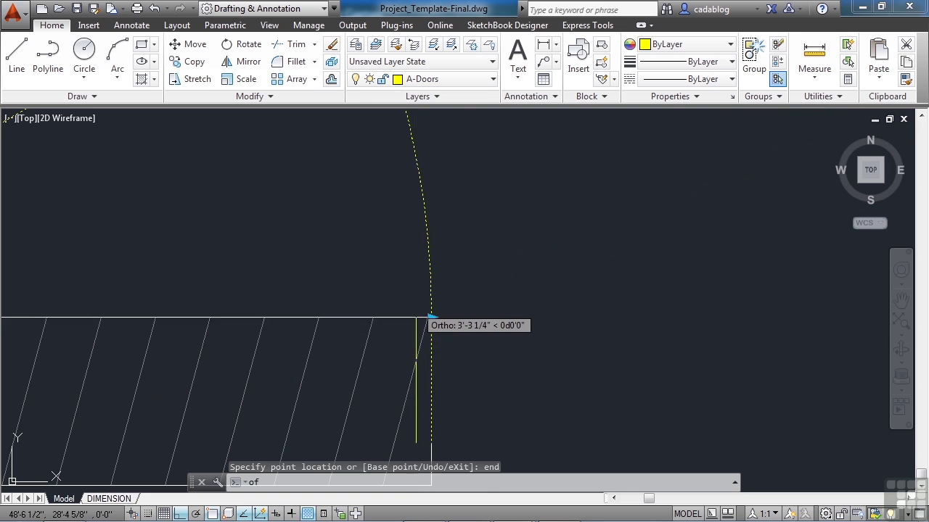
left_click(416, 316)
scroll(416, 317, "down", 5)
scroll(404, 407, "up", 3)
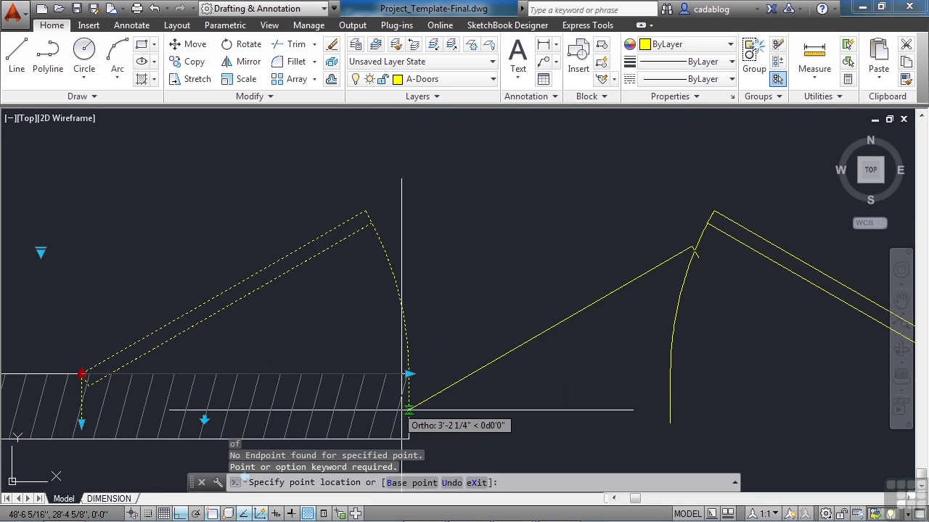
- Snap the left door perpendicular onto the opening edge and fine-tune its position
type("per")
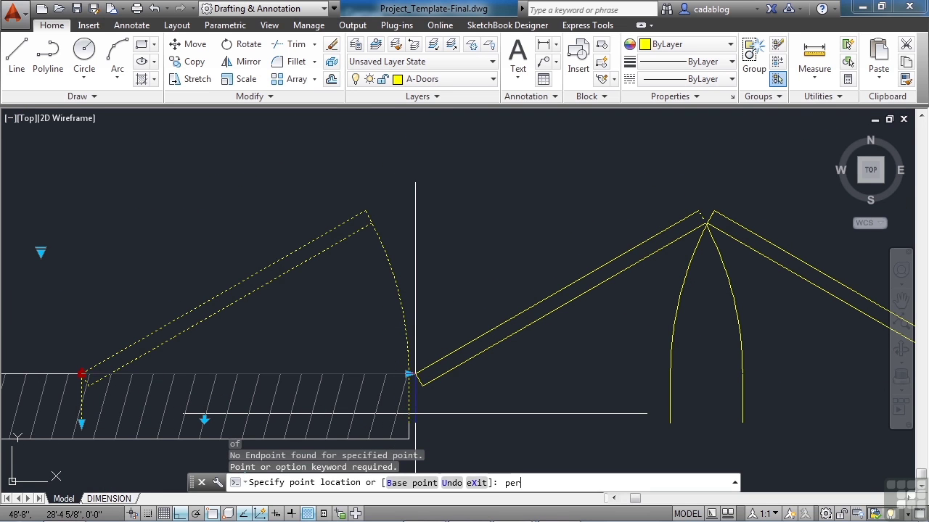
key("Return")
left_click(415, 414)
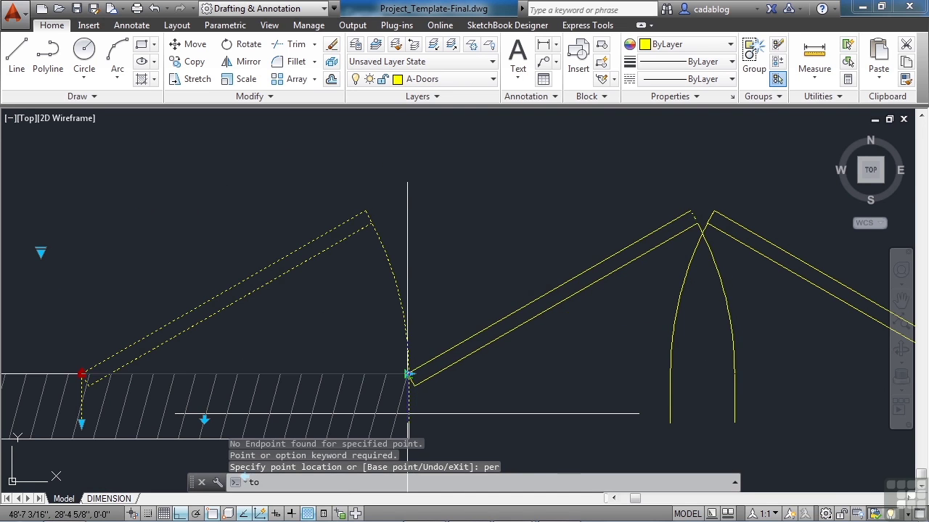
scroll(317, 277, "down", 4)
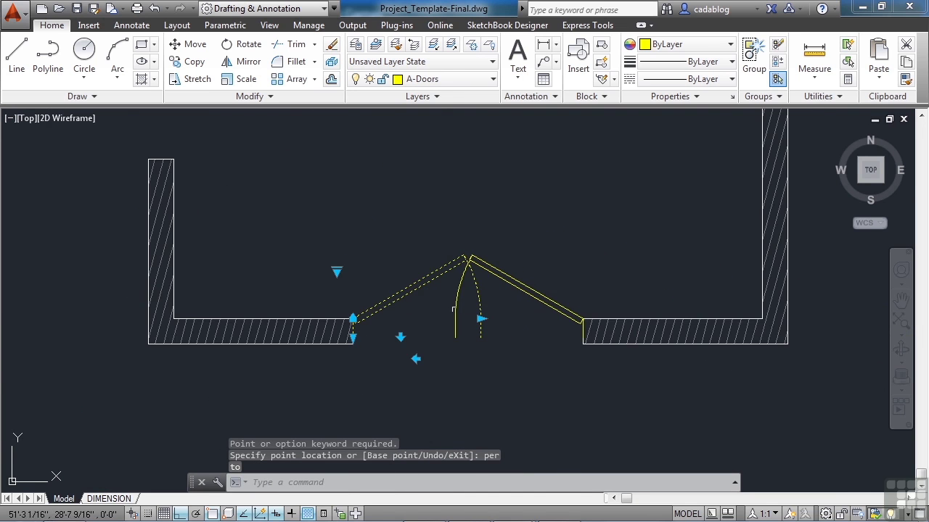
scroll(470, 319, "up", 2)
left_click(488, 320)
scroll(487, 320, "up", 2)
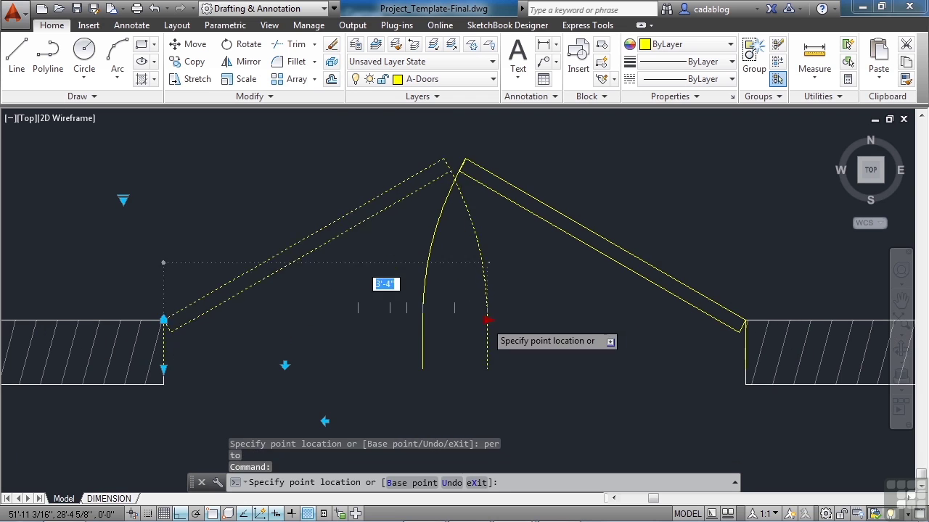
left_click(460, 320)
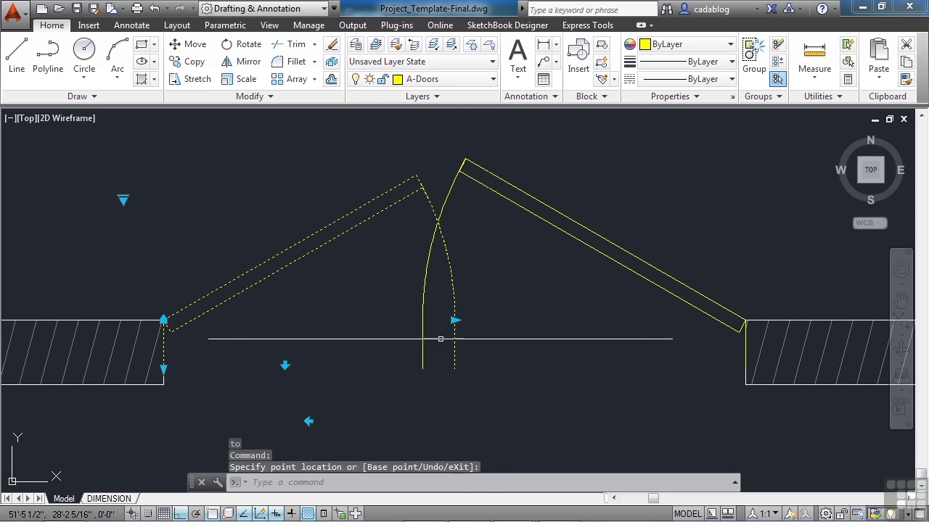
- Stretch the right door leaf's arc end to the centre of the opening
left_click(423, 340)
left_click(422, 320)
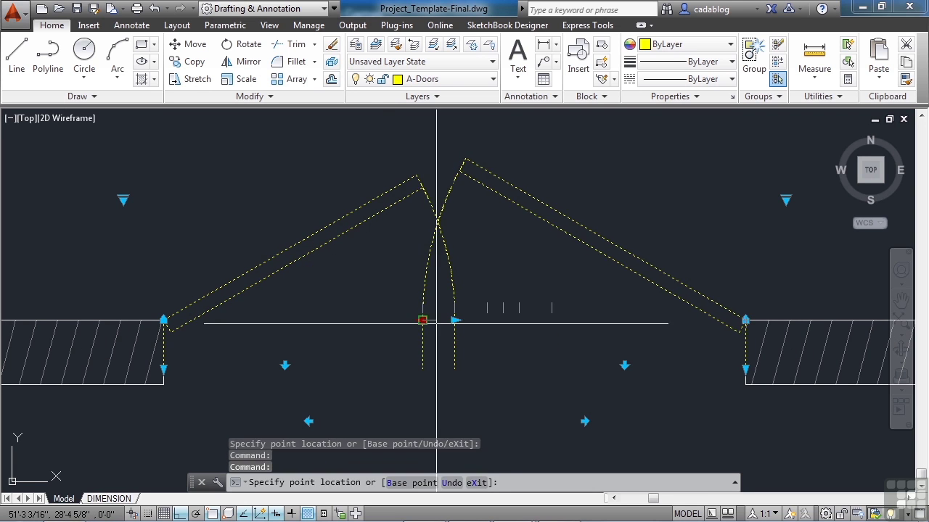
left_click(455, 320)
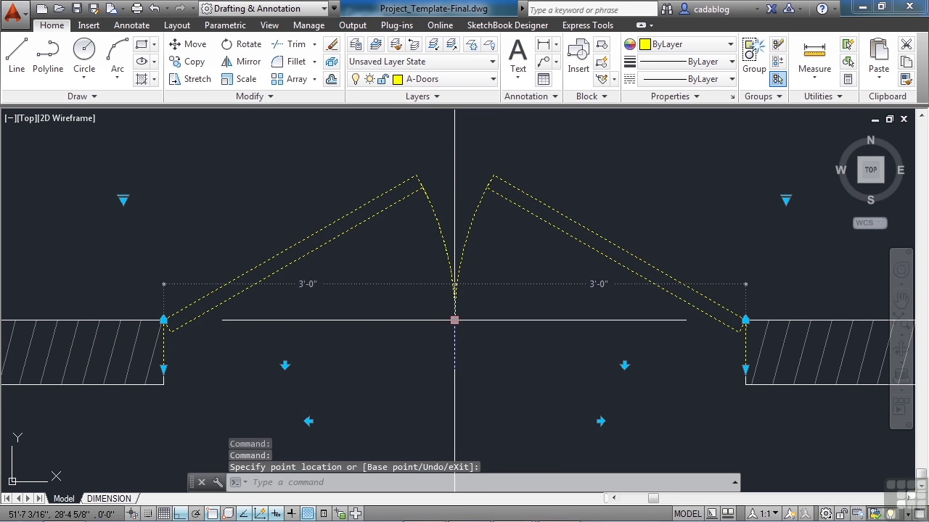
key("Escape")
scroll(431, 326, "down", 3)
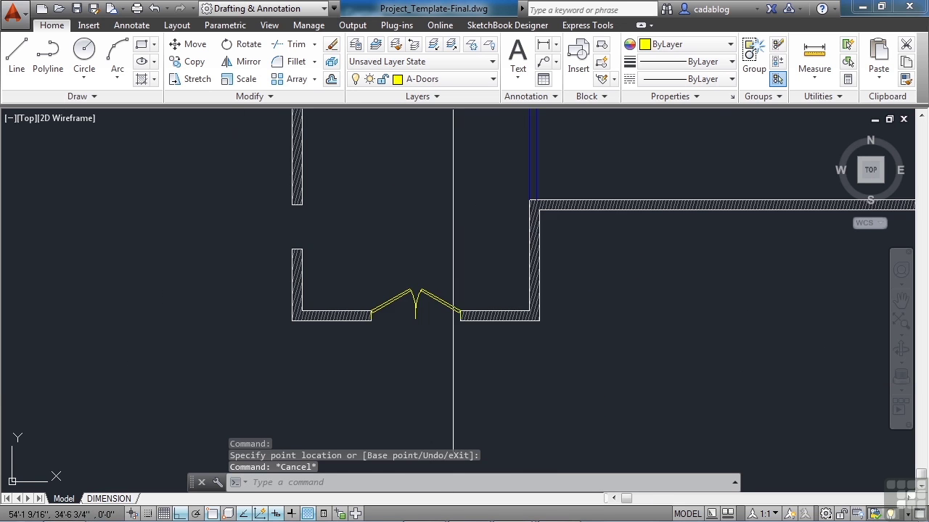
- Pan to the upper doors, select a door, and cancel the attempted move
middle_click_drag(452, 222, 408, 356)
scroll(405, 345, "down", 2)
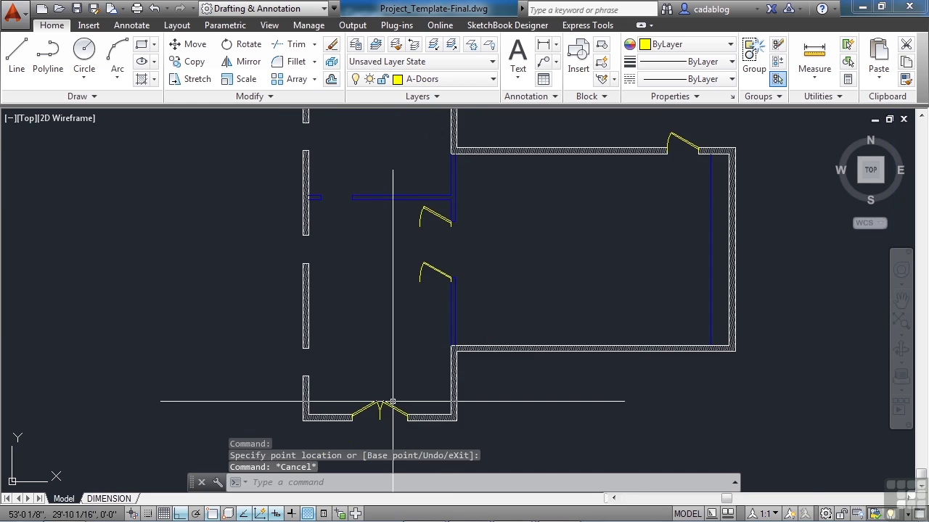
scroll(449, 306, "up", 5)
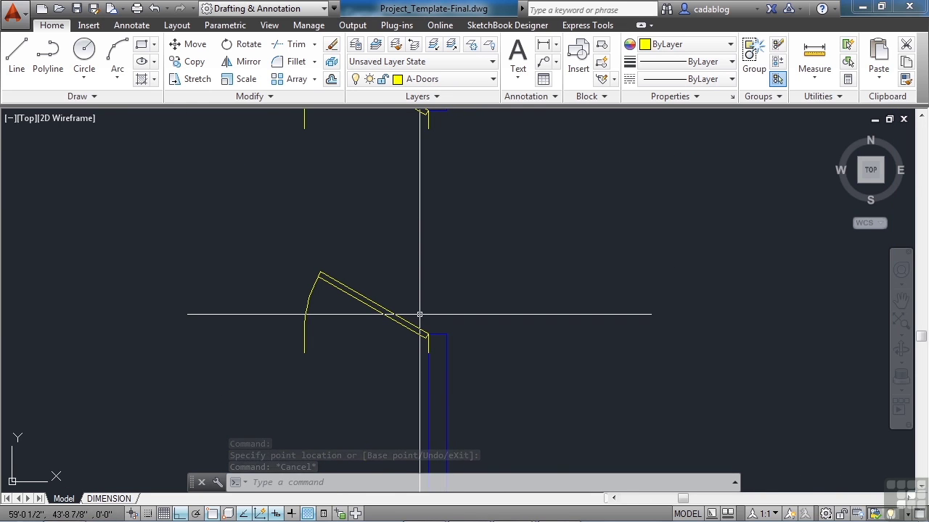
left_click(405, 317)
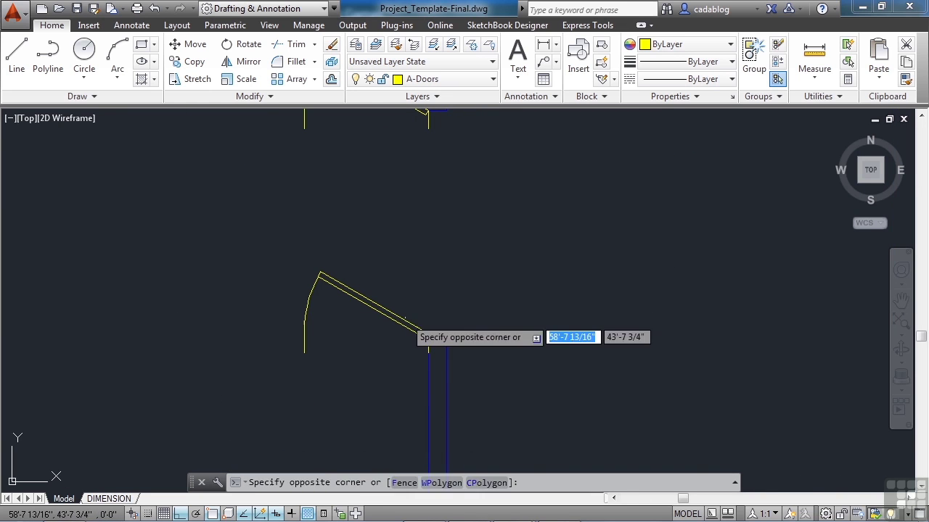
left_click(417, 341)
scroll(430, 332, "up", 4)
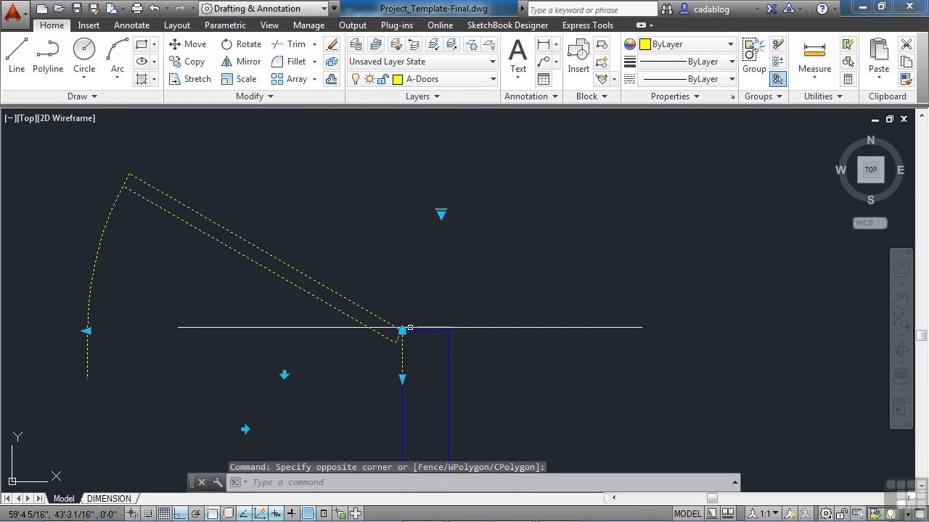
left_click(403, 331)
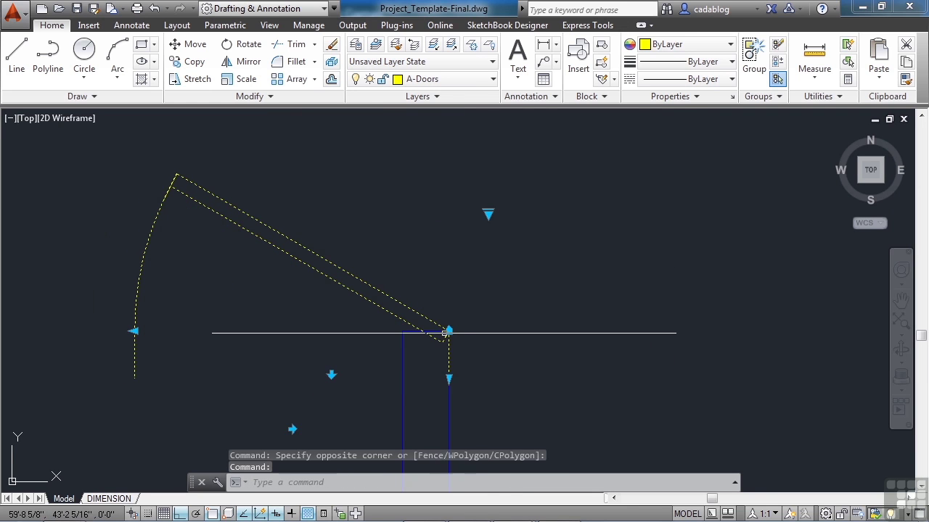
key("Escape")
key("Escape")
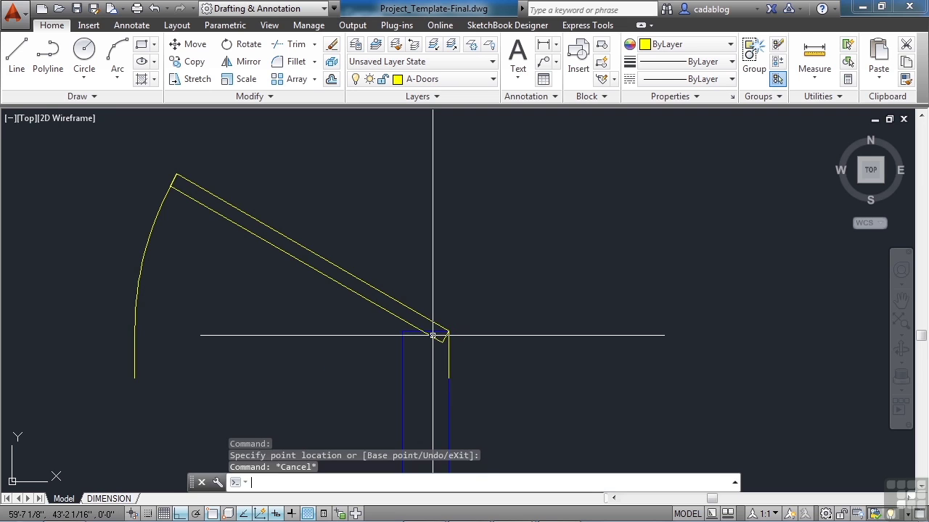
- Rotate the door -90 degrees about its corner
type("ro")
key("Return")
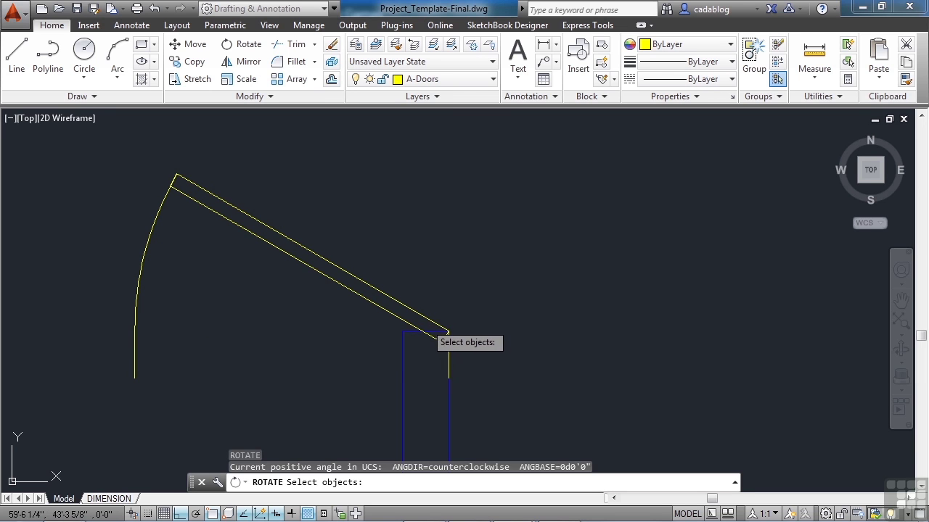
left_click(448, 333)
key("Return")
left_click(448, 332)
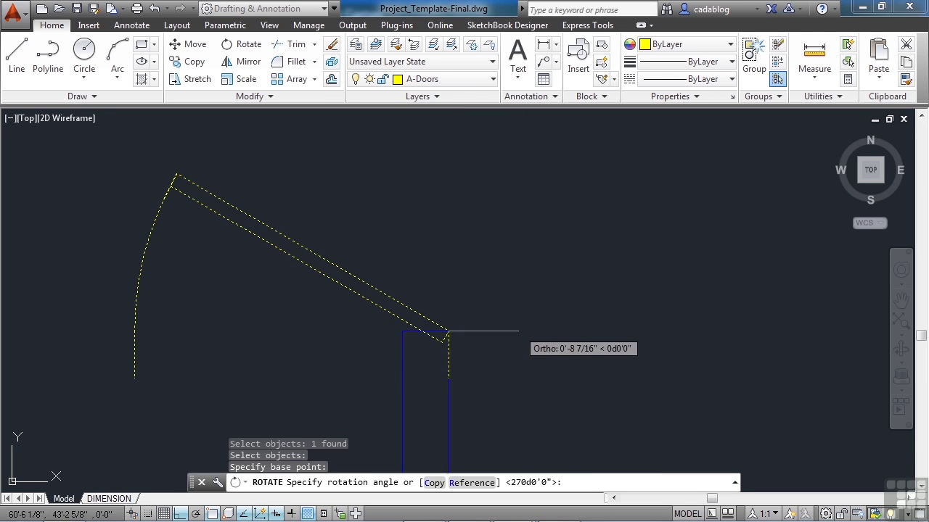
type("-90")
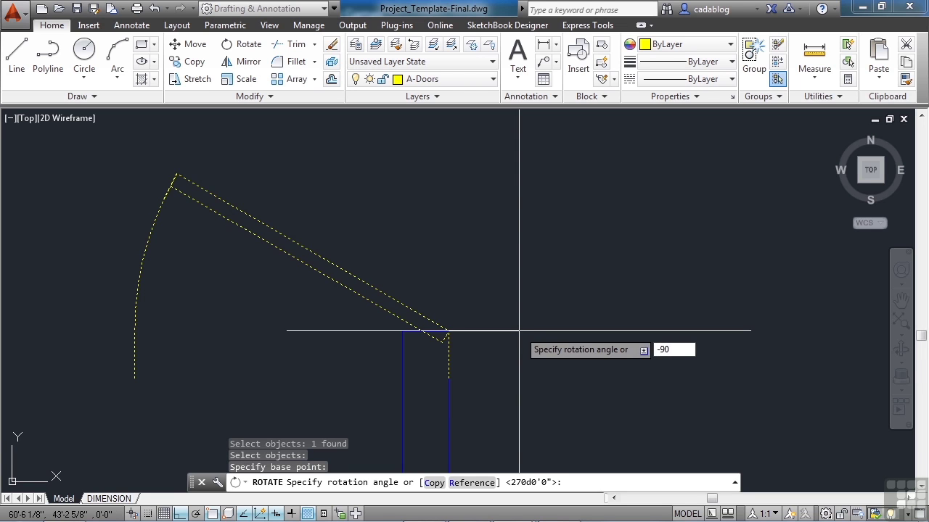
key("Return")
scroll(435, 320, "down", 3)
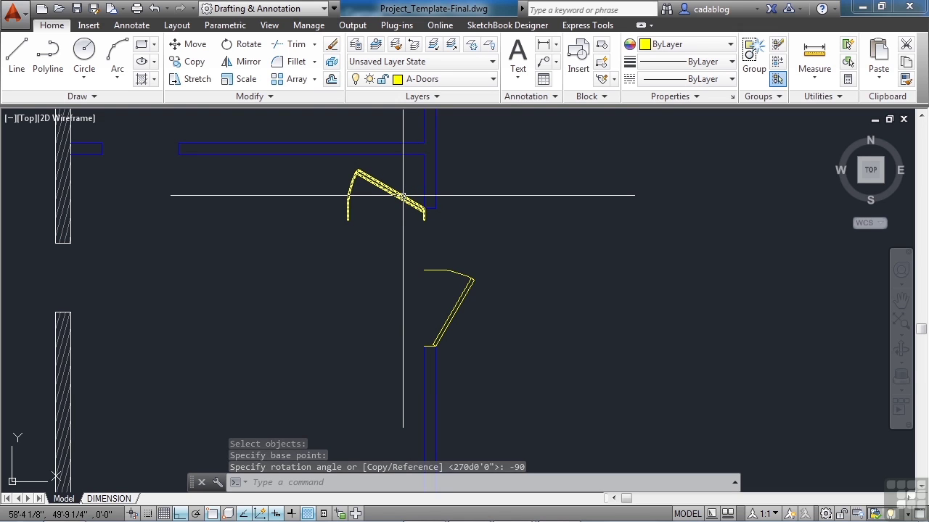
- Rotate the upper door about its end point
type("RO")
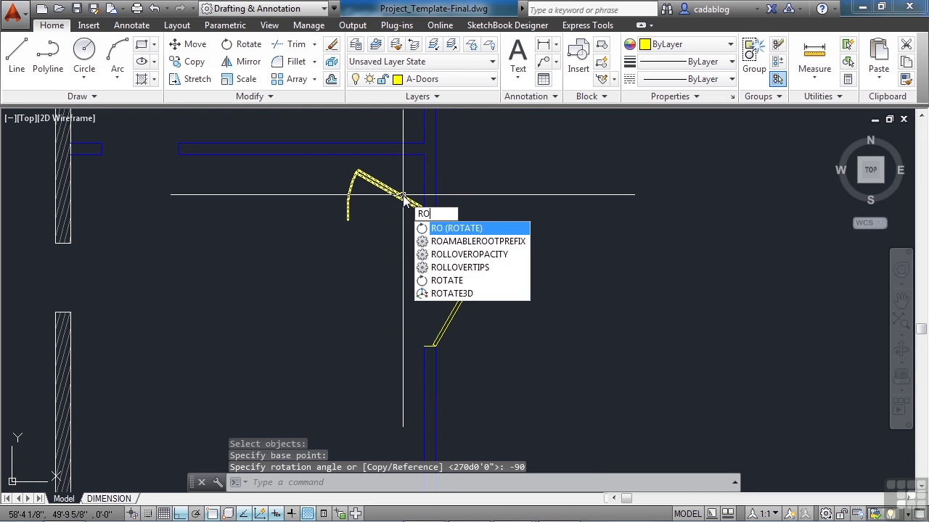
key("Return")
left_click(405, 199)
scroll(404, 200, "up", 2)
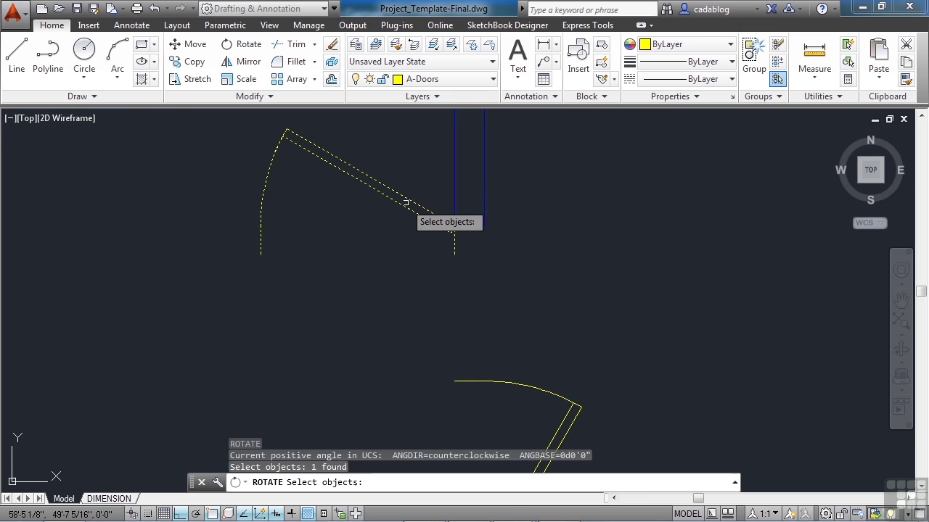
key("Return")
left_click(444, 214)
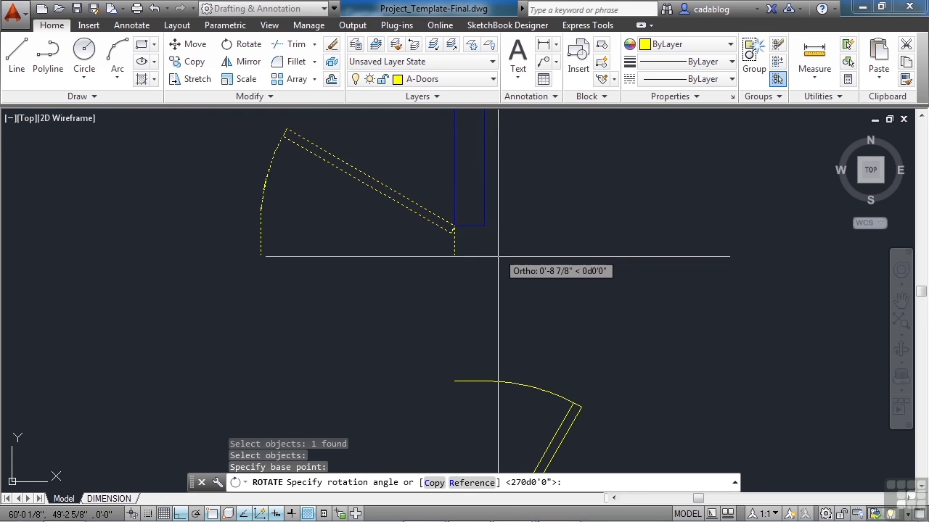
scroll(477, 286, "down", 2)
left_click(479, 286)
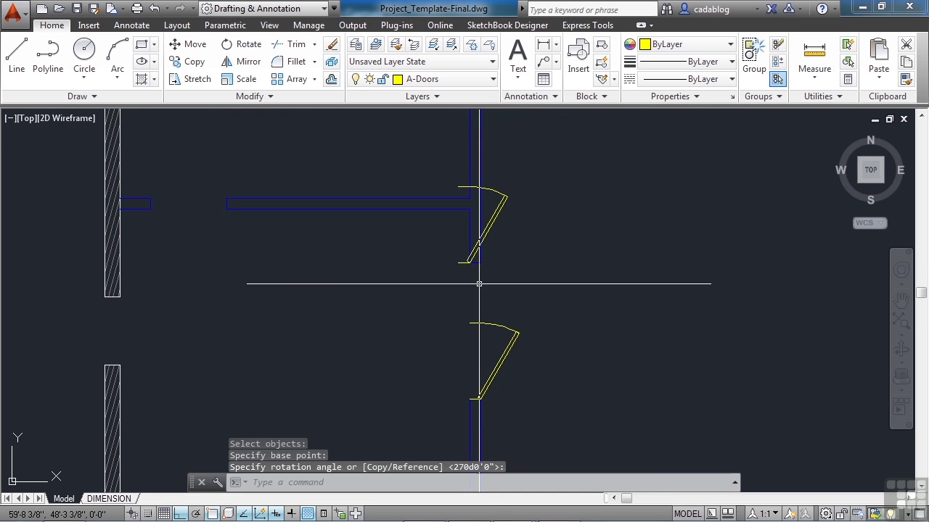
- Flip the rotated upper door so it swings the other way
left_click(478, 237)
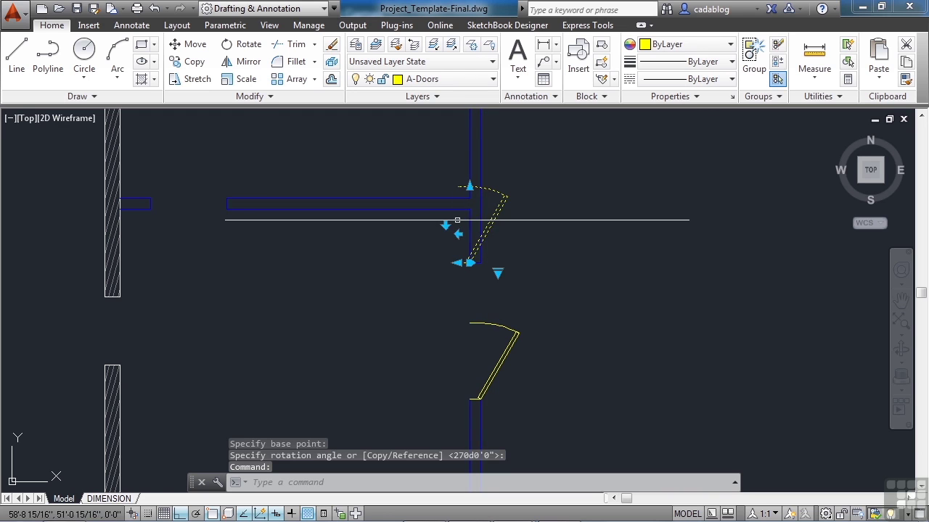
left_click(445, 226)
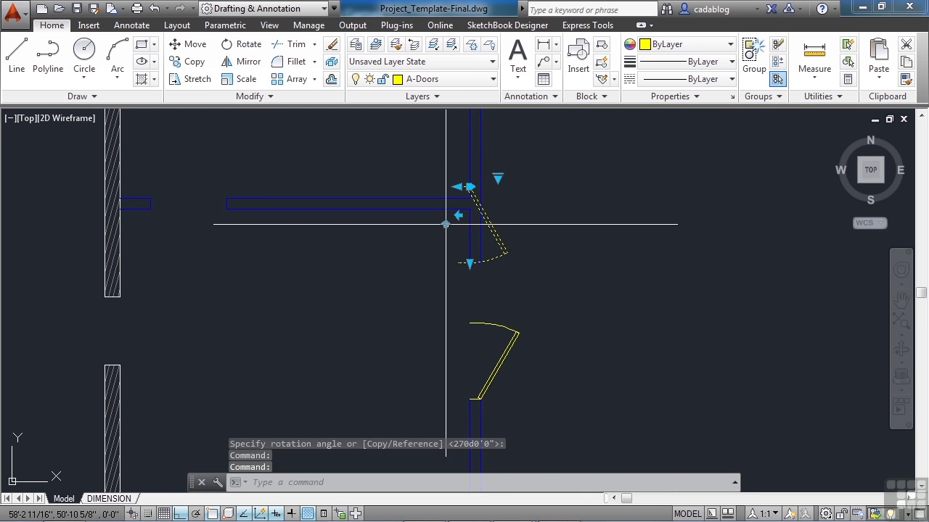
left_click(470, 188)
scroll(473, 239, "up", 4)
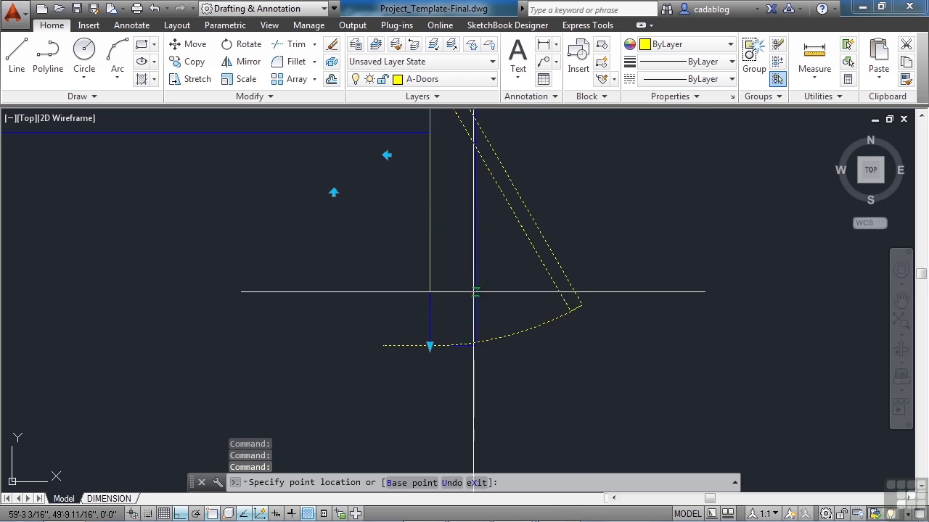
scroll(481, 349, "up", 2)
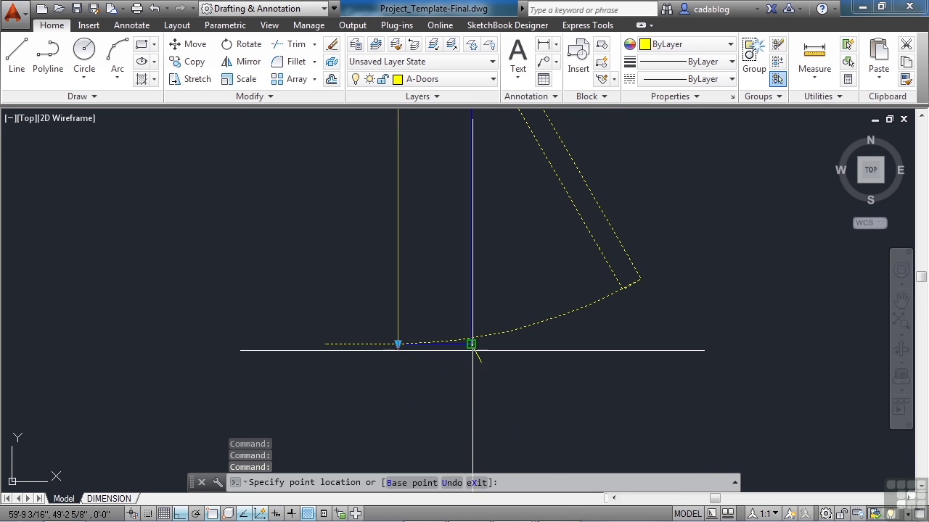
scroll(460, 305, "down", 5)
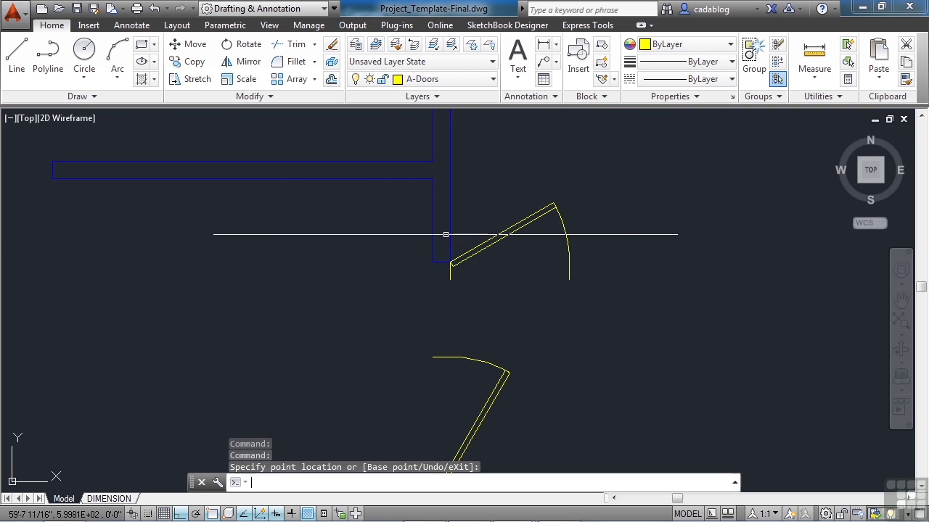
key("Escape")
- Rotate the lower door -90 degrees about its hinge
type("ro")
key("Return")
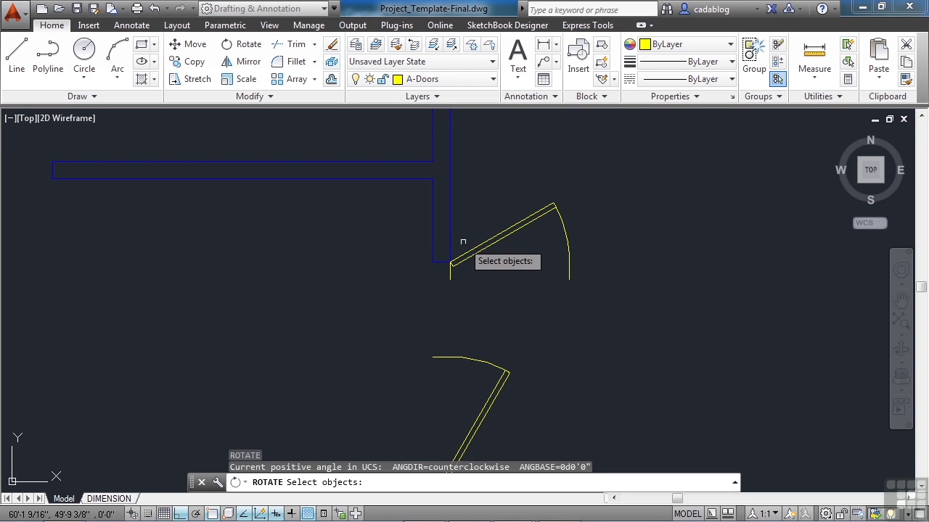
left_click(467, 252)
scroll(438, 266, "up", 5)
key("Return")
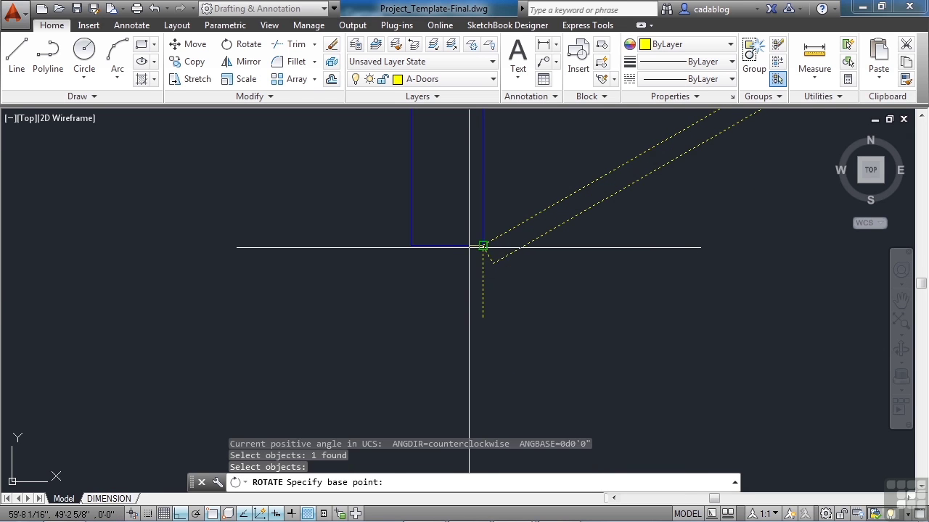
left_click(482, 246)
type("-90")
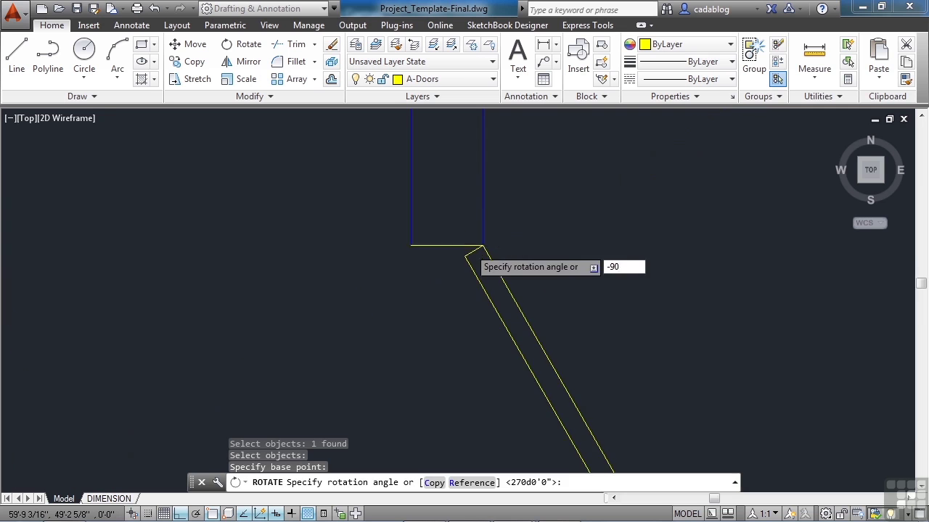
key("Return")
scroll(472, 249, "down", 3)
scroll(468, 303, "up", 2)
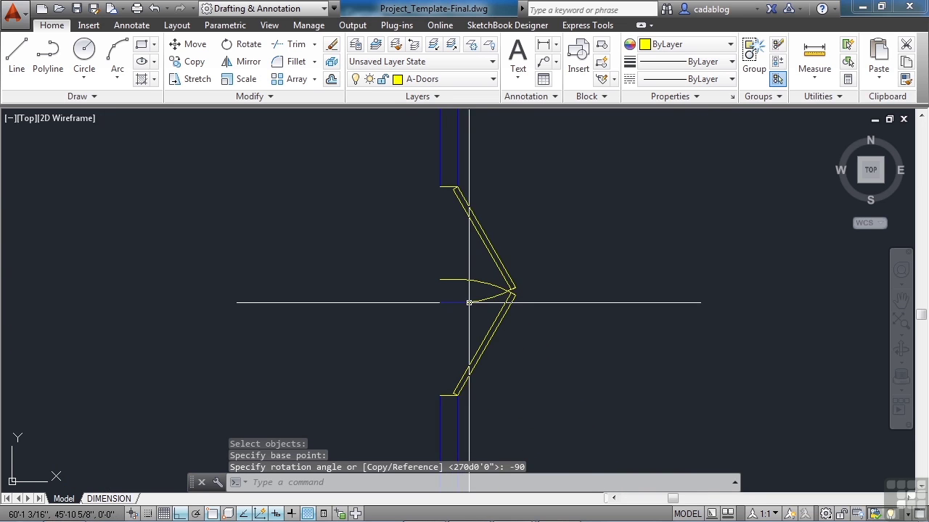
- Adjust the lower door's arc endpoints so the pair meets at centre as a double door
left_click(469, 303)
scroll(458, 300, "up", 4)
left_click(458, 297)
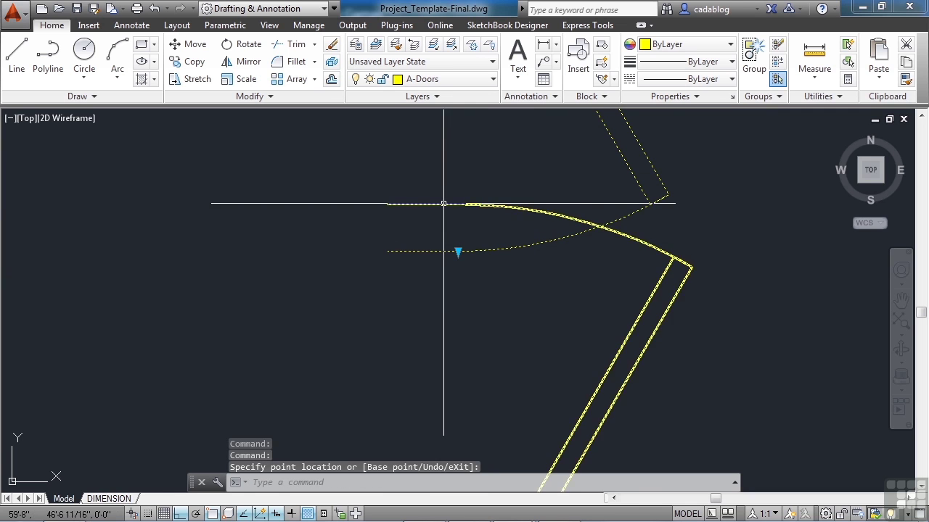
left_click(445, 203)
left_click(457, 204)
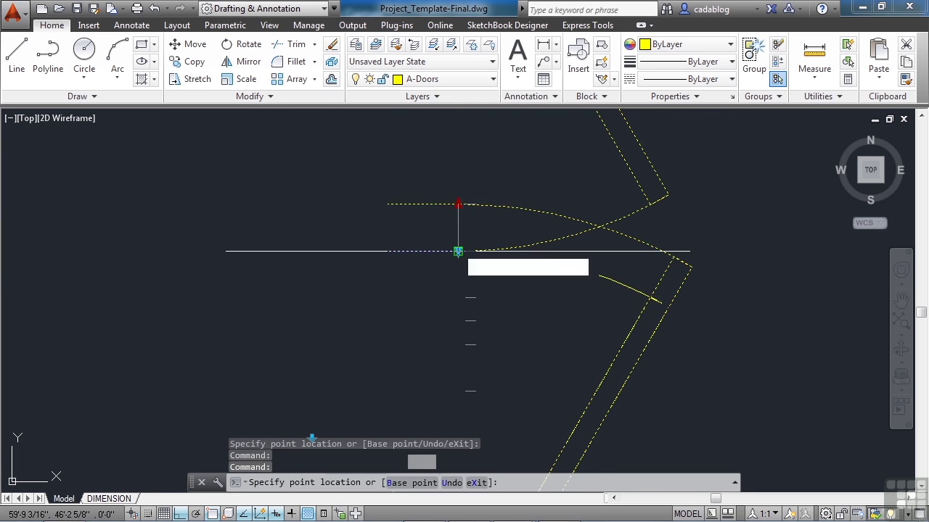
left_click(458, 251)
key("Escape")
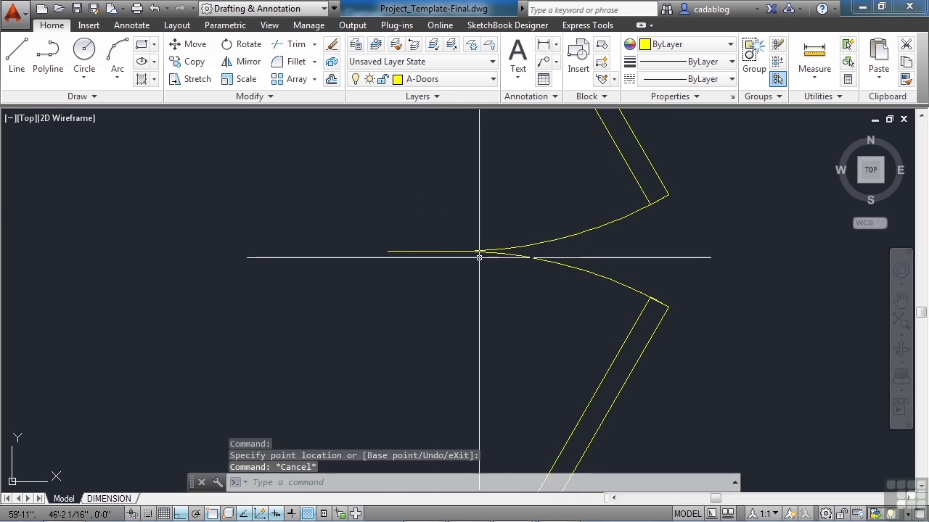
scroll(493, 260, "down", 5)
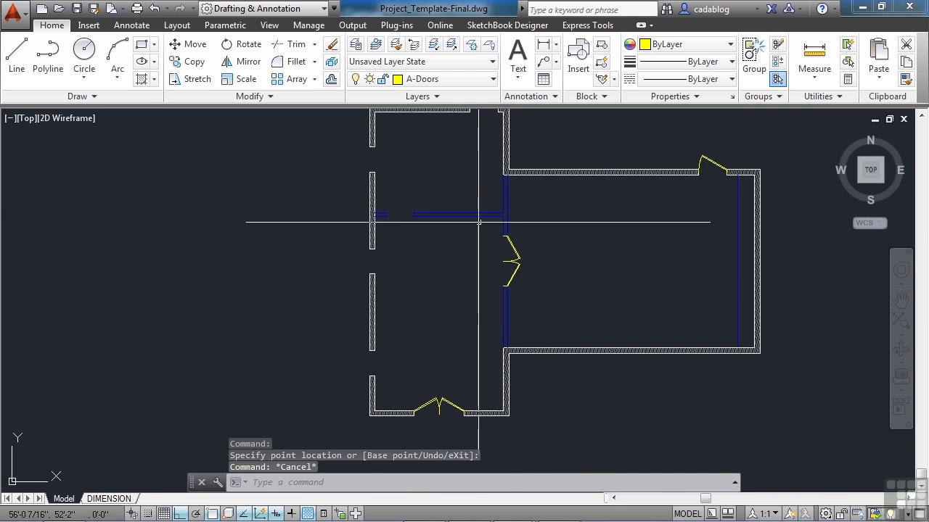
middle_click_drag(468, 203, 443, 260)
scroll(439, 193, "down", 2)
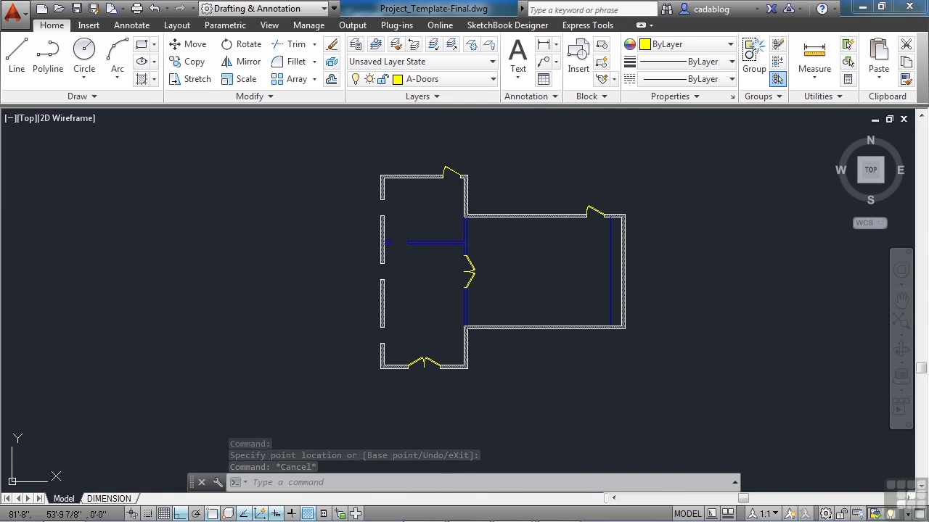
- Save the drawing and make A-Windows the current layer
left_click(76, 9)
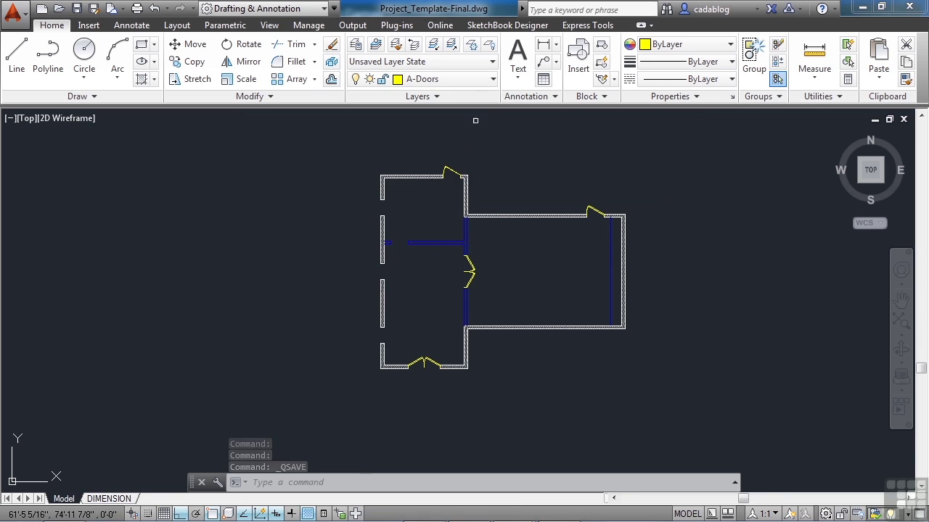
left_click(490, 79)
scroll(495, 126, "up", 1)
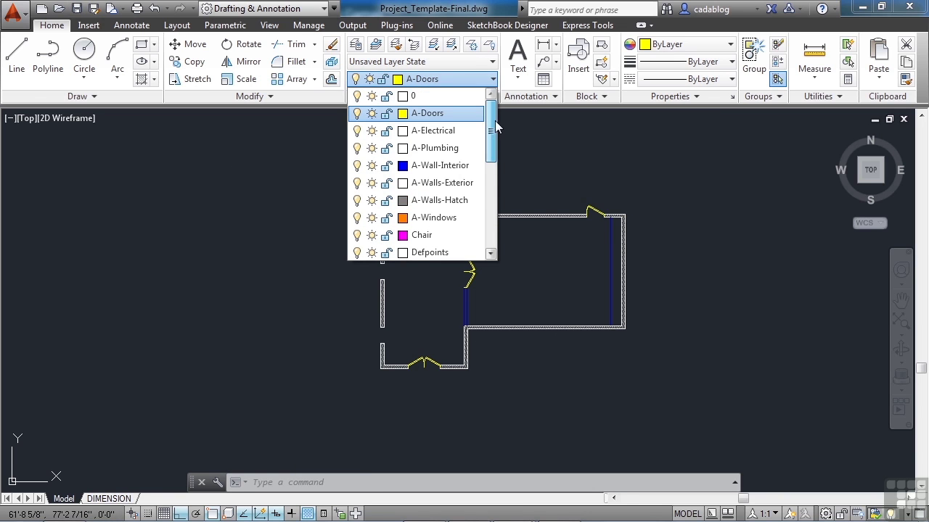
left_click(433, 218)
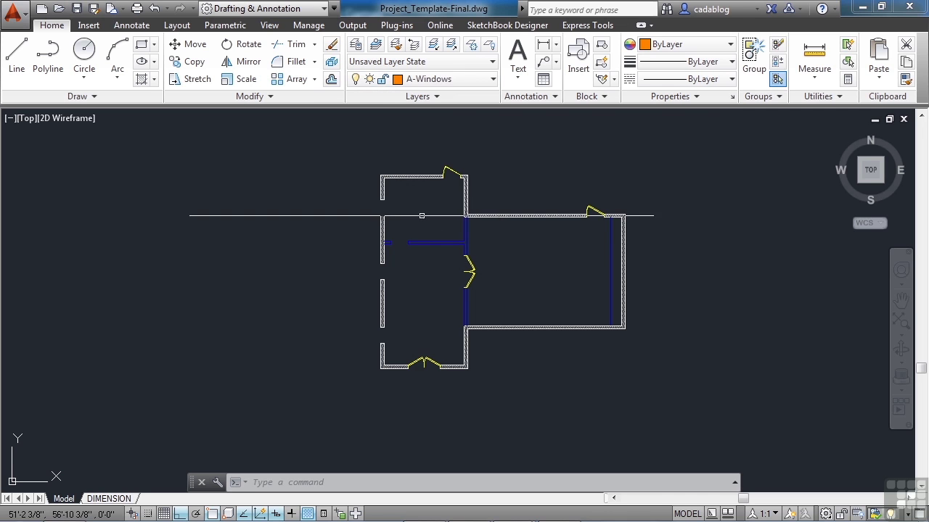
- Start a block insertion and choose the Window - Imperial block
type("l")
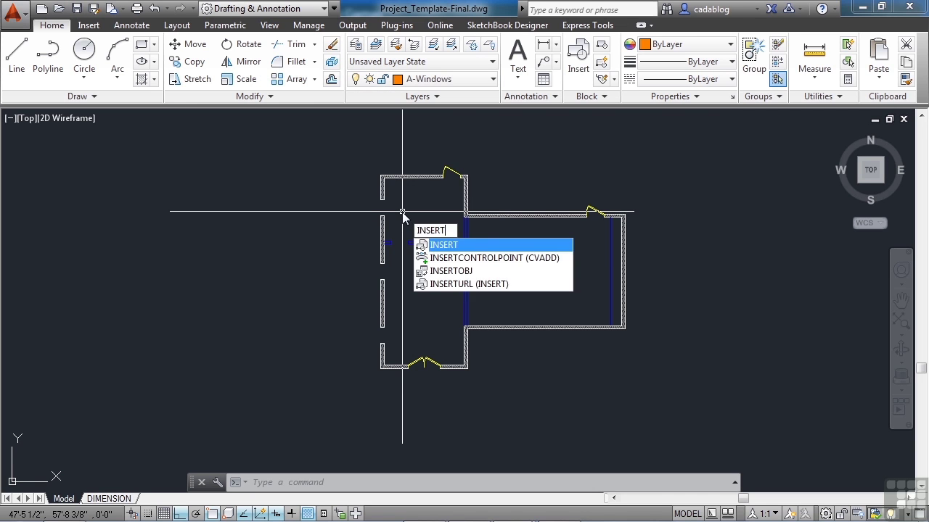
key("Return")
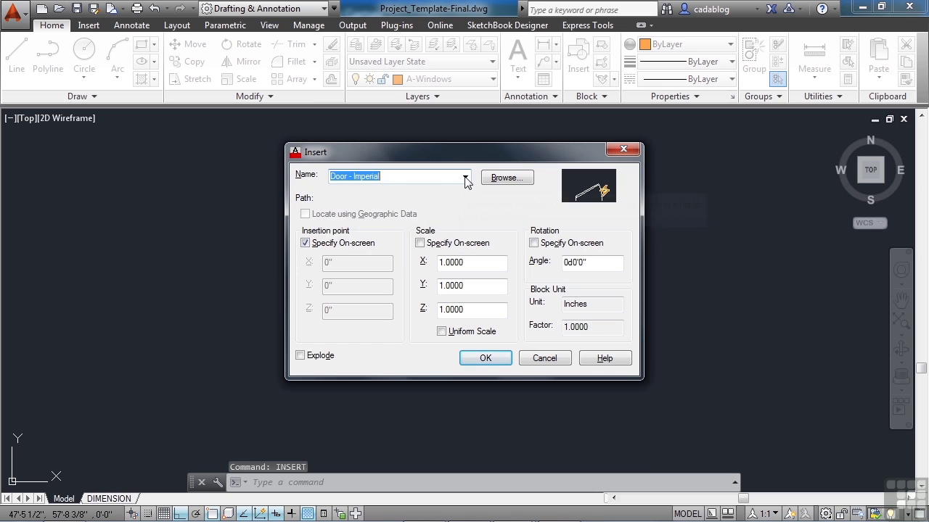
left_click(465, 177)
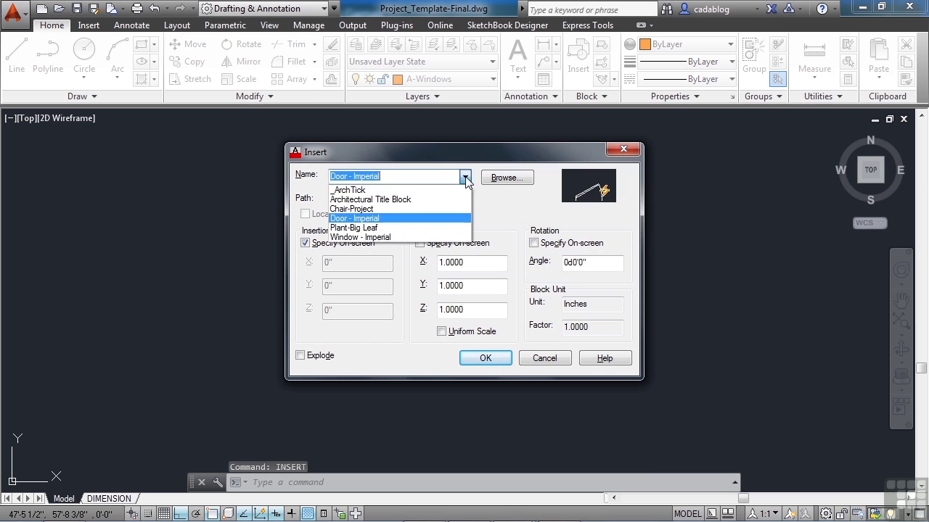
left_click(385, 239)
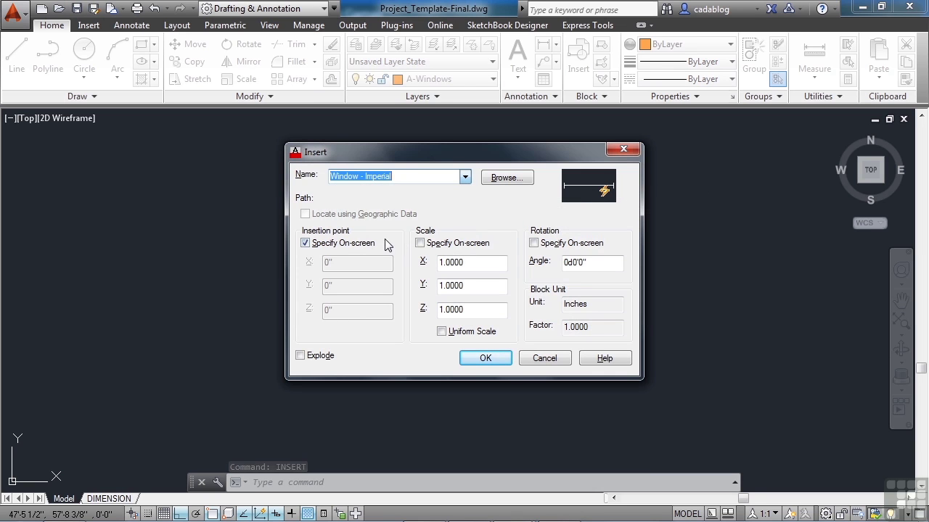
- Start placing the Window - Imperial block, then cancel the insertion
left_click(485, 358)
scroll(470, 341, "up", 1)
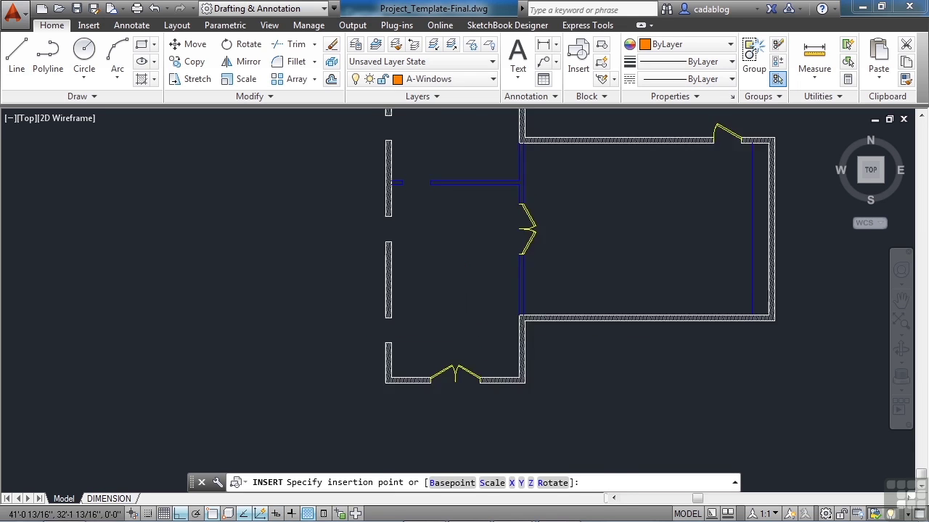
scroll(435, 342, "up", 3)
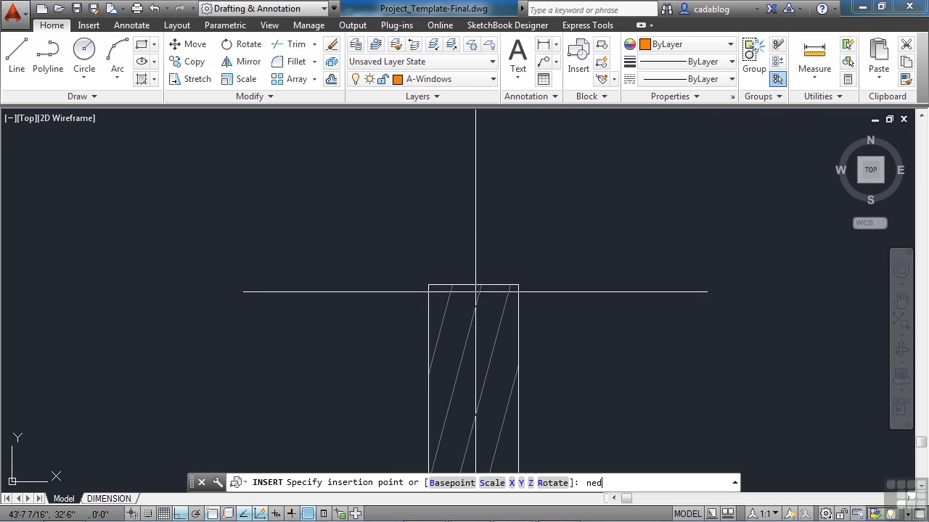
type("ned")
key("Return")
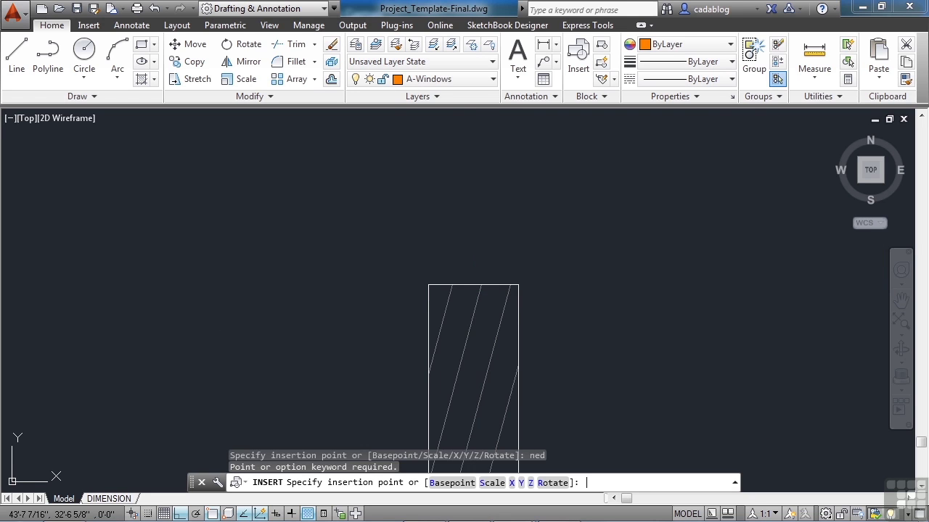
key("Escape")
key("Escape")
- Enable all object snap modes except Nearest and Parallel in Drafting Settings
type("o")
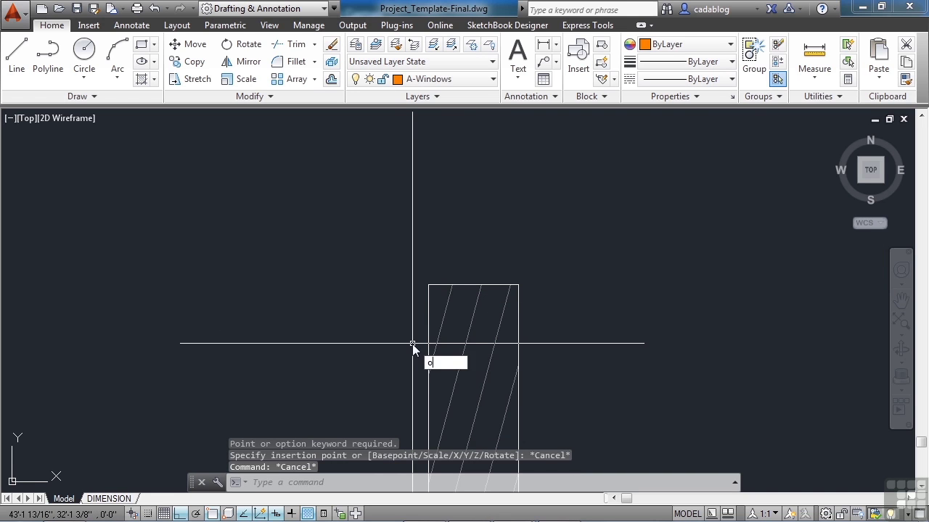
type("s")
key("Return")
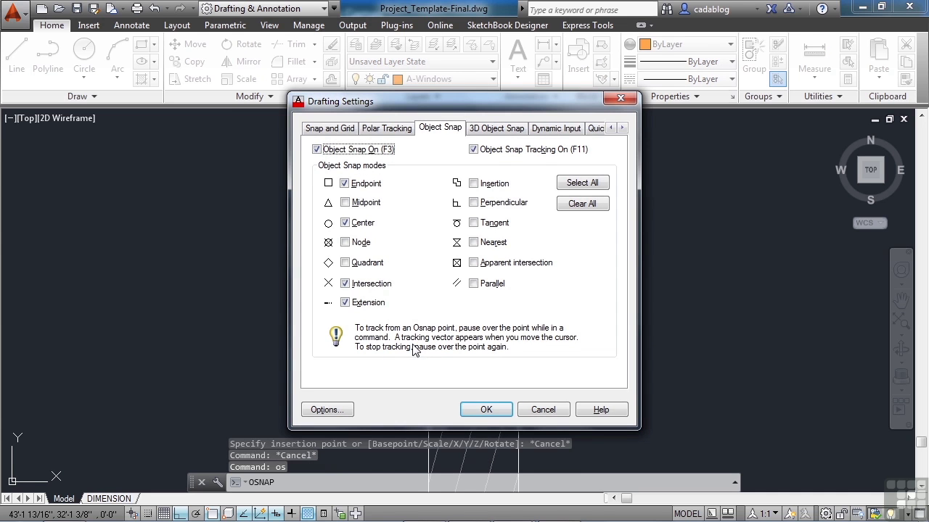
left_click(563, 183)
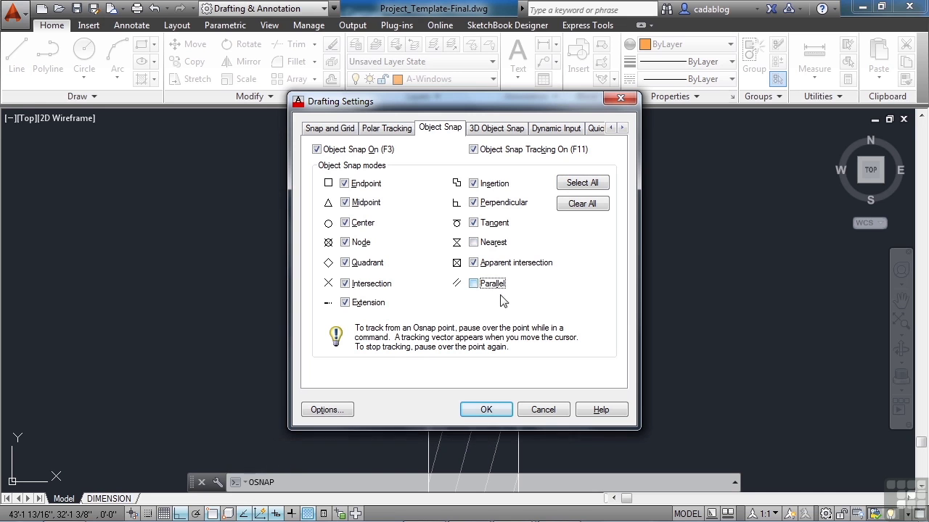
left_click(486, 410)
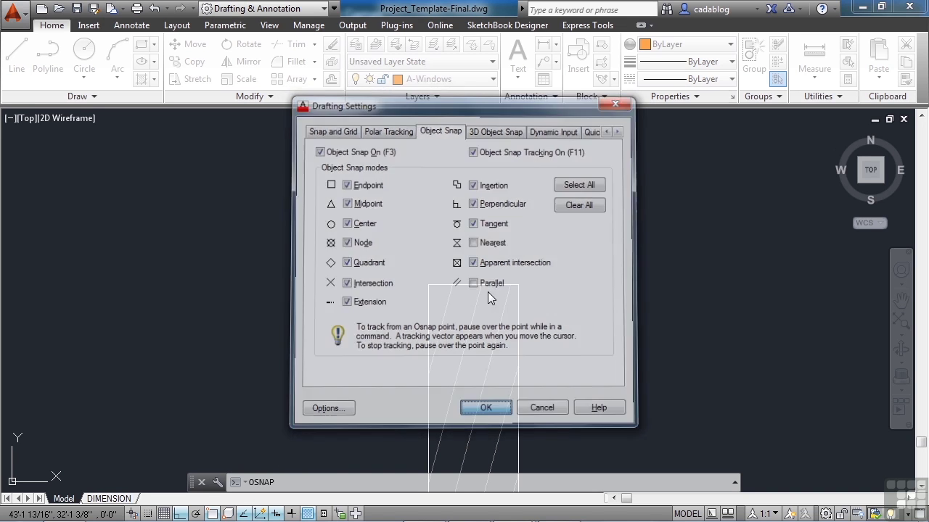
- Insert the Window - Imperial block at a wall with INSERT
type("insert")
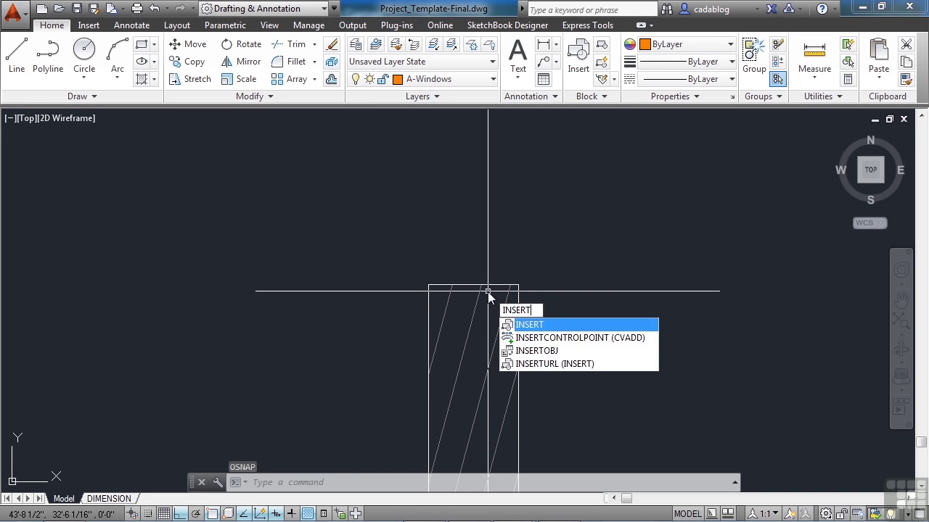
key("Return")
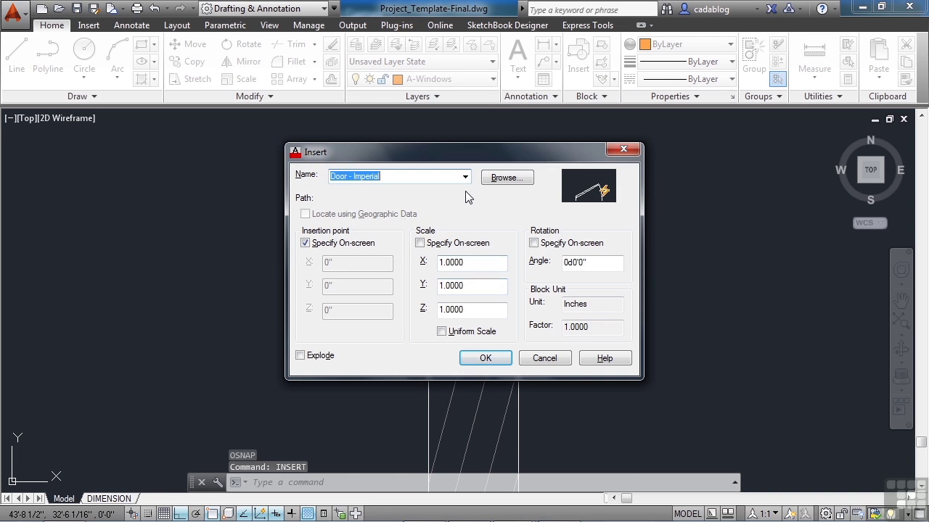
left_click(466, 179)
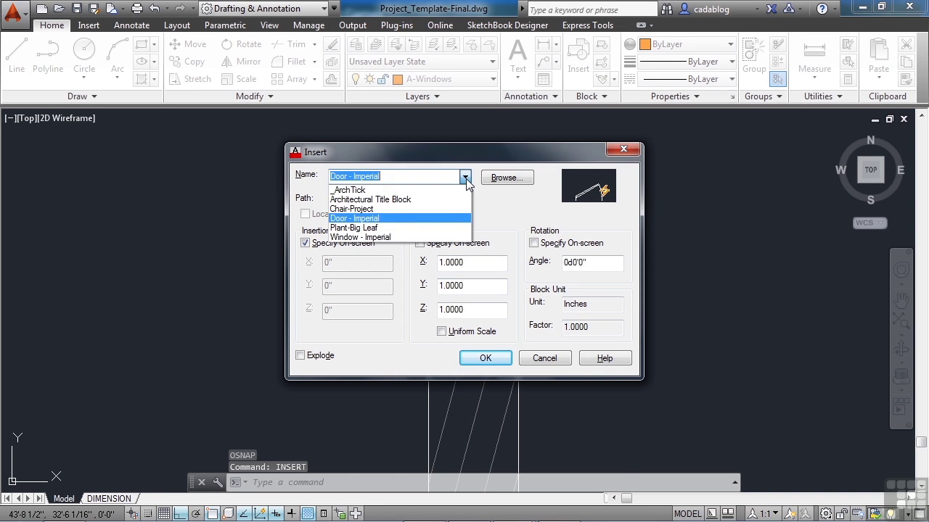
left_click(392, 239)
left_click(485, 359)
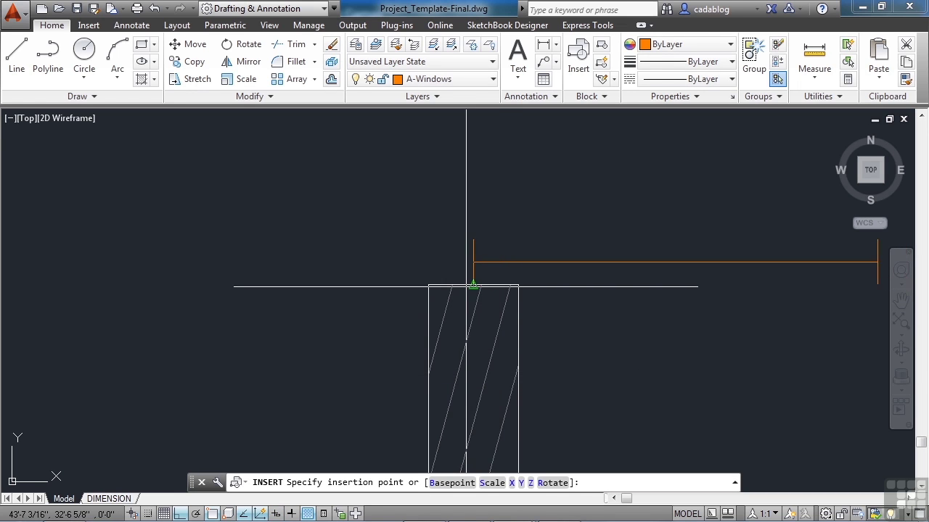
scroll(463, 394, "down", 4)
scroll(462, 394, "down", 3)
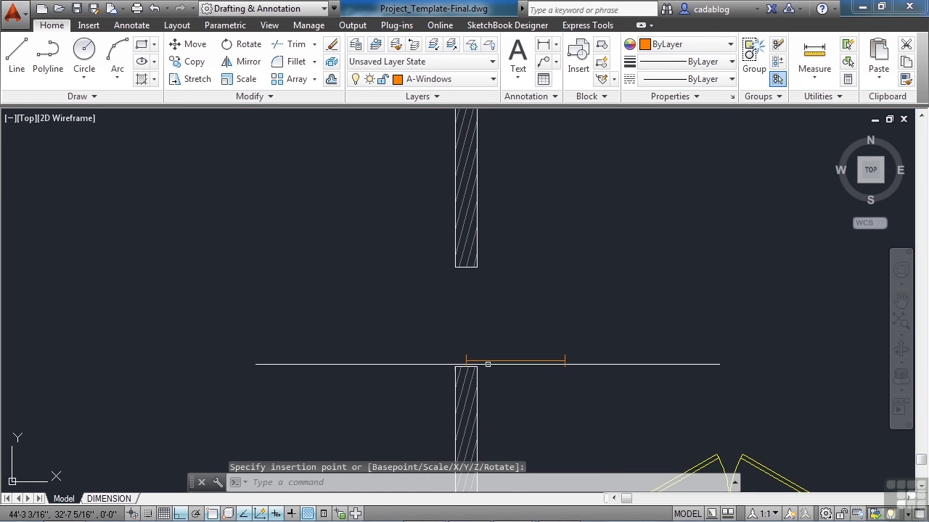
- Rotate the placed window 90 degrees about its top edge
type("o")
key("Return")
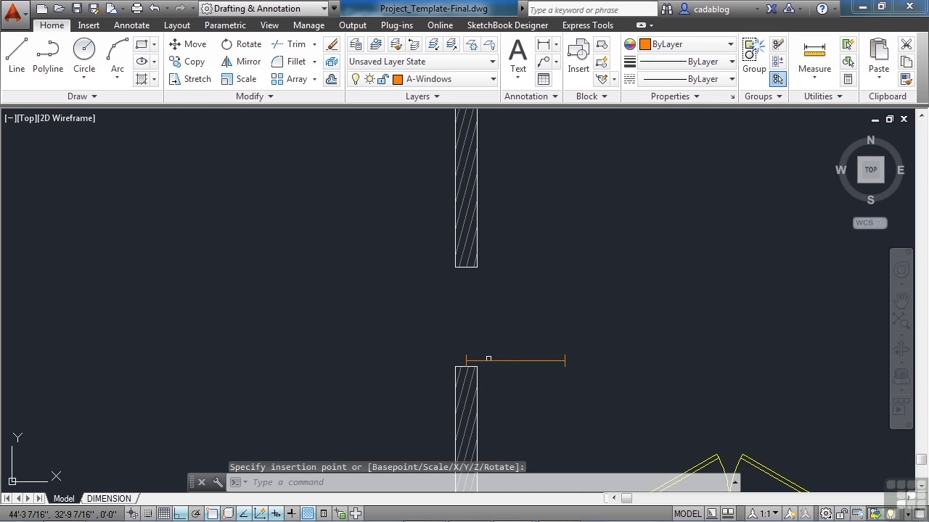
left_click(490, 360)
scroll(453, 368, "up", 8)
key("Return")
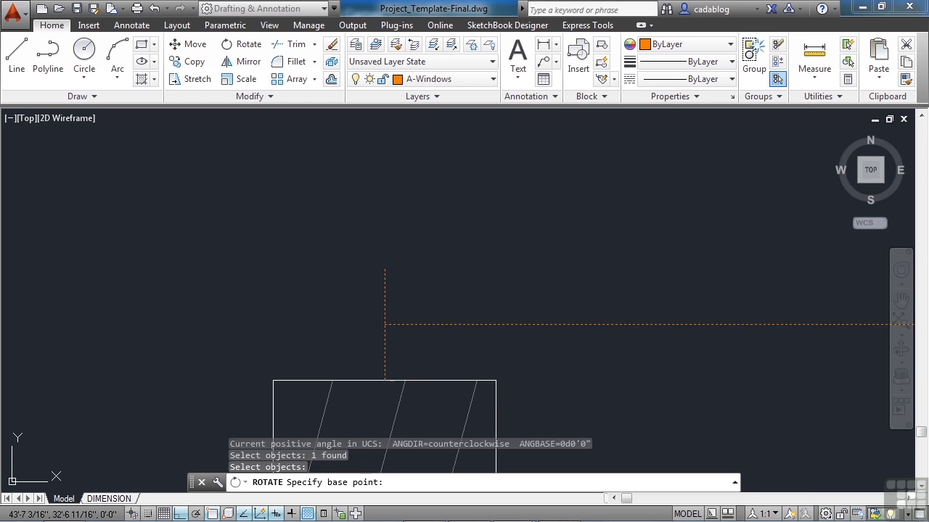
left_click(384, 378)
key("Return")
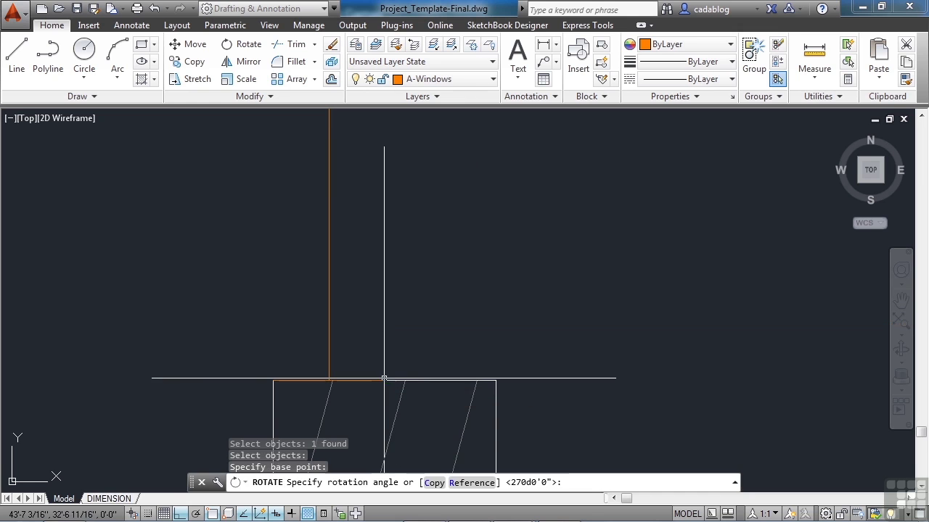
- Begin moving the orange window with a crossing selection around it
left_click(370, 327)
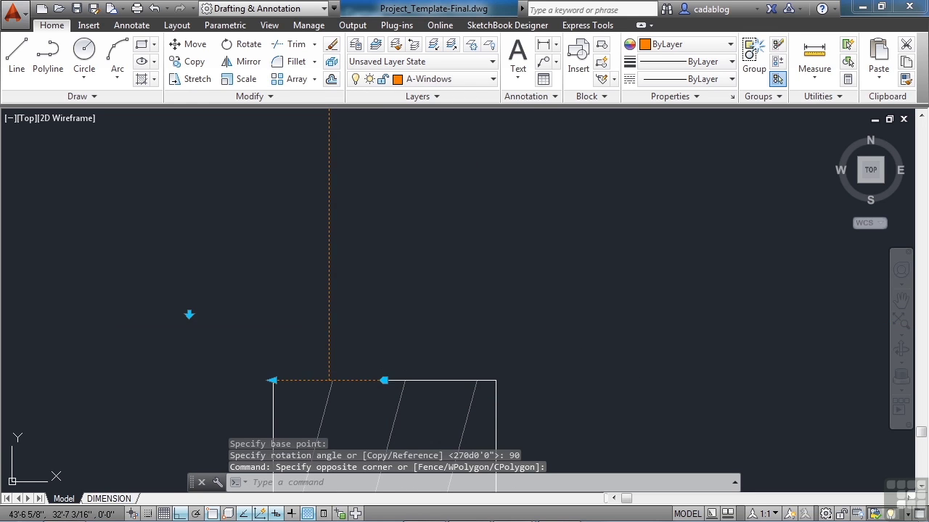
scroll(369, 328, "down", 3)
scroll(368, 205, "down", 1)
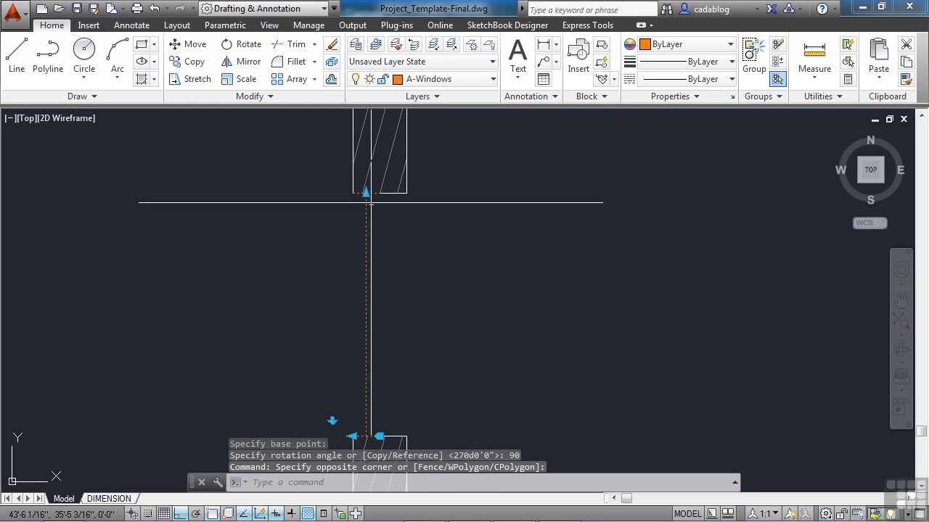
key("Escape")
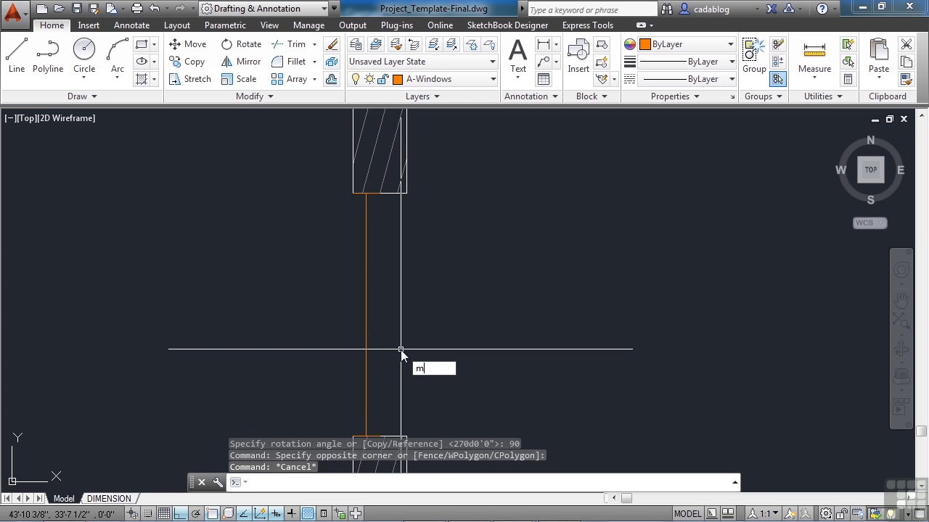
type("m")
key("Return")
left_click(400, 350)
- Select the orange window and use its right end as the base point
left_click(347, 334)
scroll(385, 232, "up", 4)
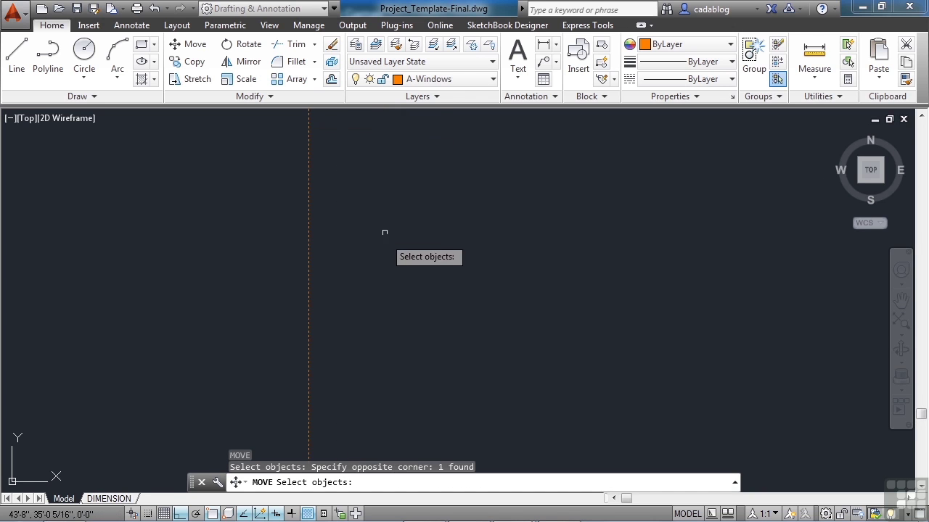
scroll(411, 301, "down", 3)
key("Return")
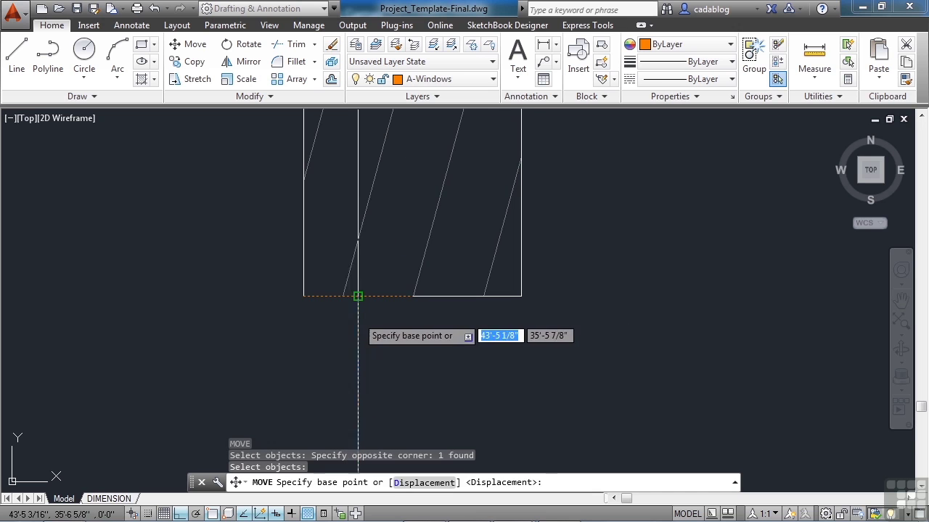
left_click(413, 296)
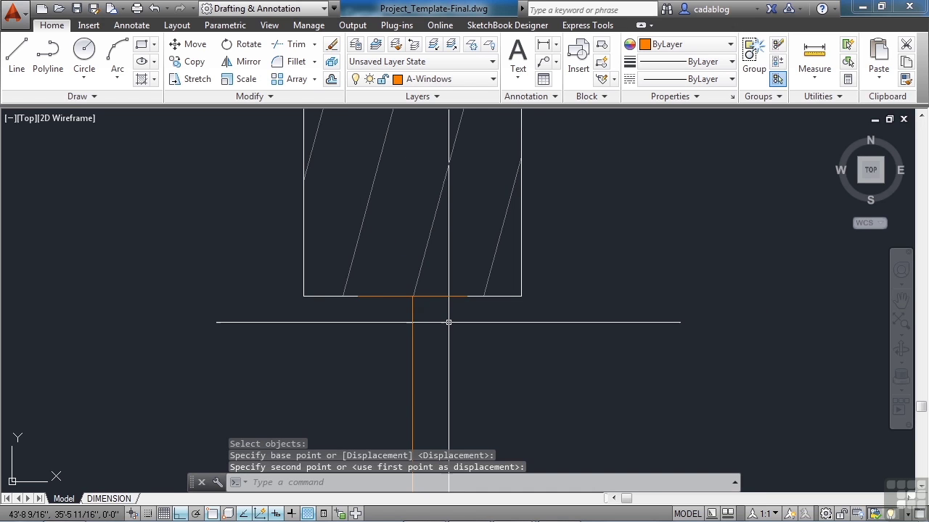
- Copy the orange window into the lower opening on the left wall
type("cp")
key("Return")
left_click(447, 321)
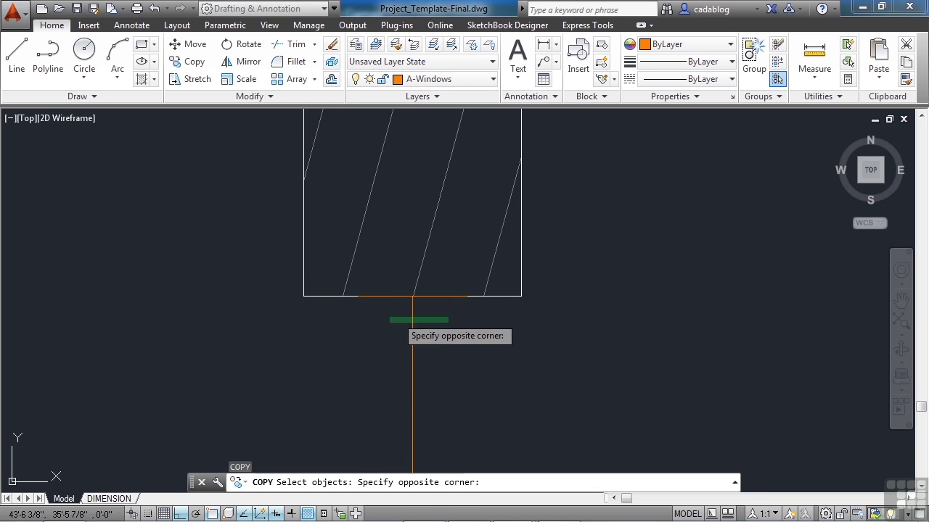
left_click(387, 318)
key("Return")
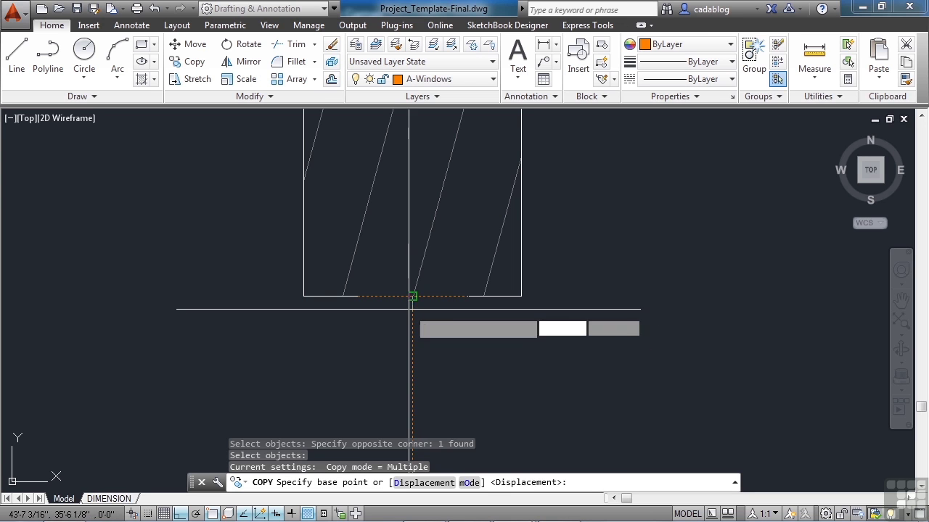
left_click(462, 331)
scroll(462, 331, "down", 5)
scroll(405, 231, "up", 6)
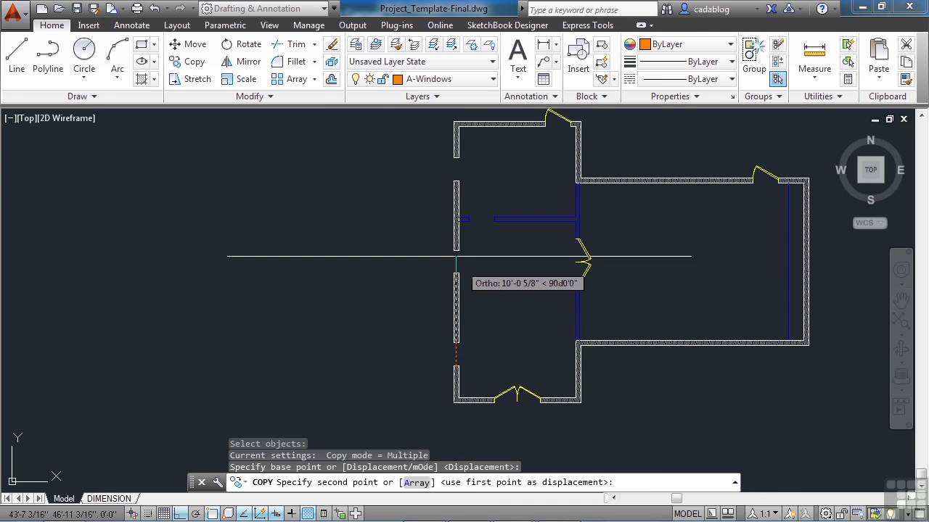
left_click(386, 224)
scroll(390, 317, "down", 6)
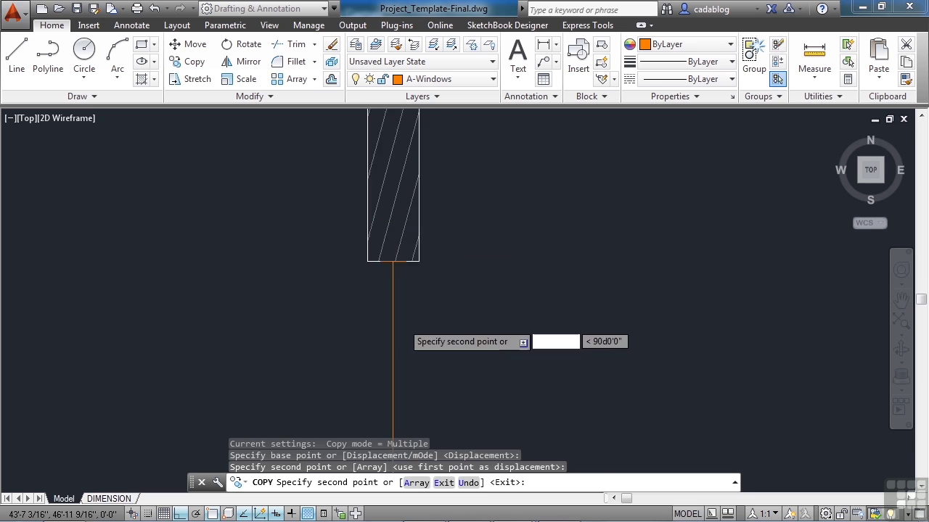
scroll(395, 276, "up", 6)
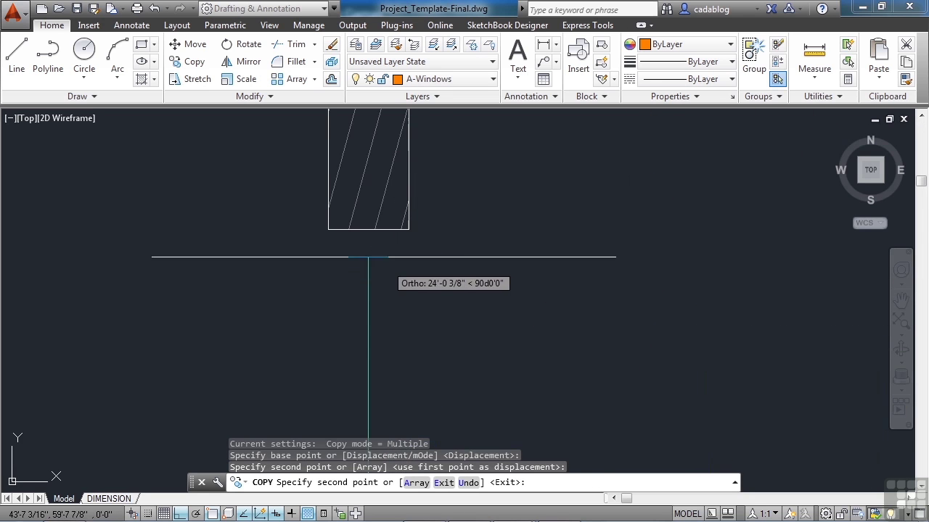
key("Return")
scroll(399, 280, "down", 5)
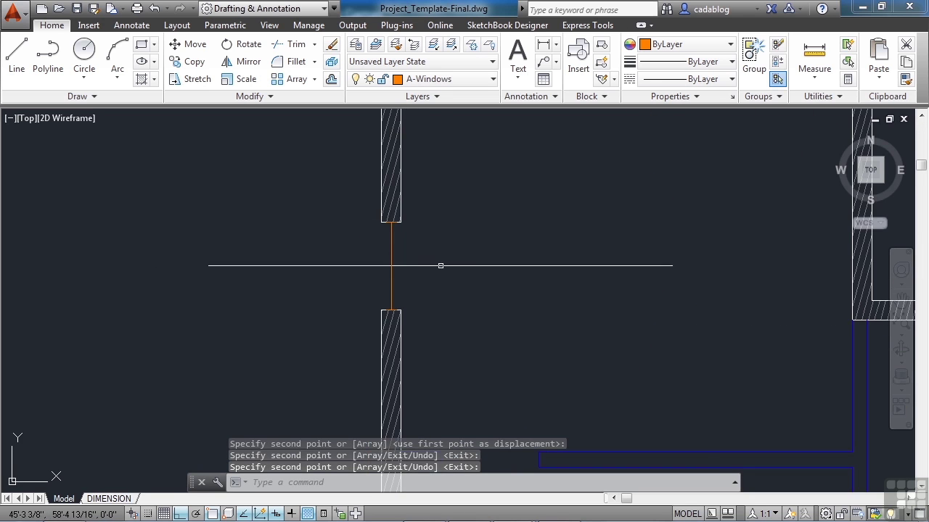
scroll(386, 275, "down", 4)
scroll(384, 283, "up", 3)
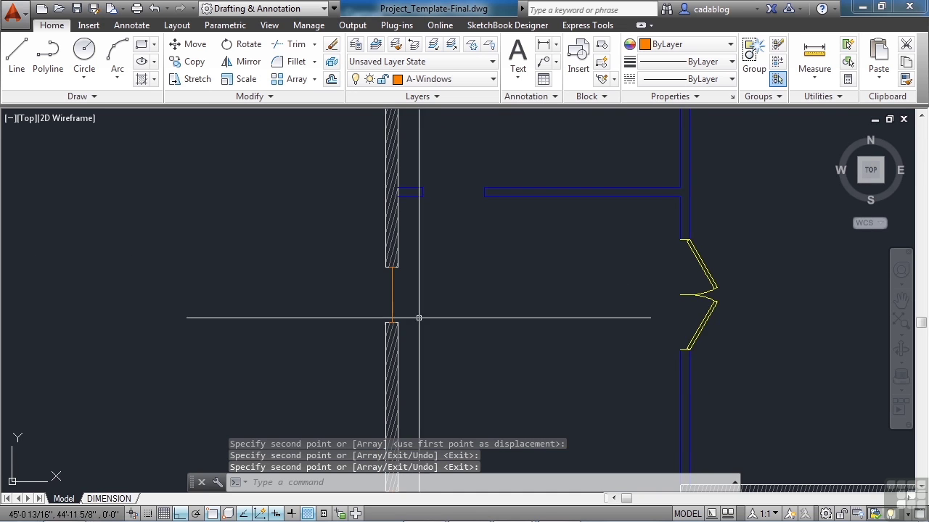
scroll(374, 246, "down", 4)
scroll(375, 246, "down", 2)
- Copy the top door down to the interior wall opening near the left wall
scroll(379, 305, "up", 4)
scroll(388, 280, "down", 5)
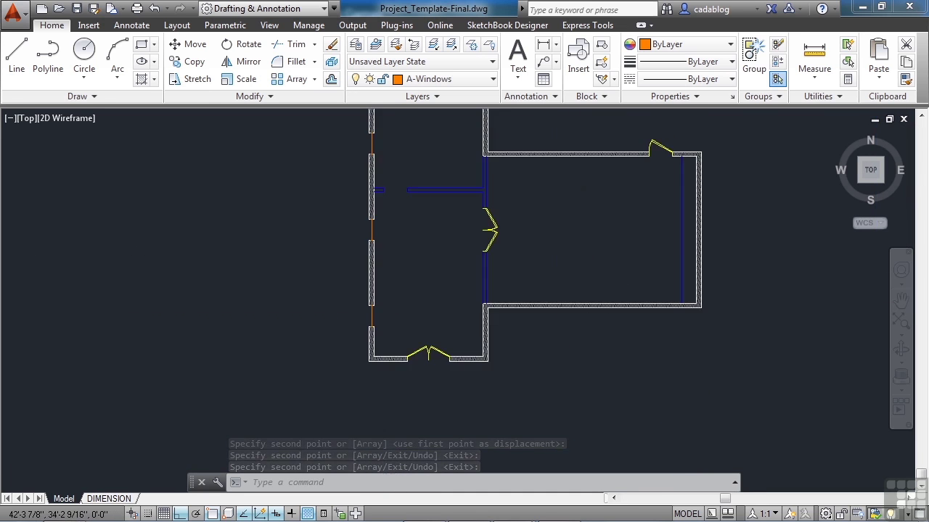
middle_click_drag(392, 270, 363, 271)
scroll(354, 255, "up", 2)
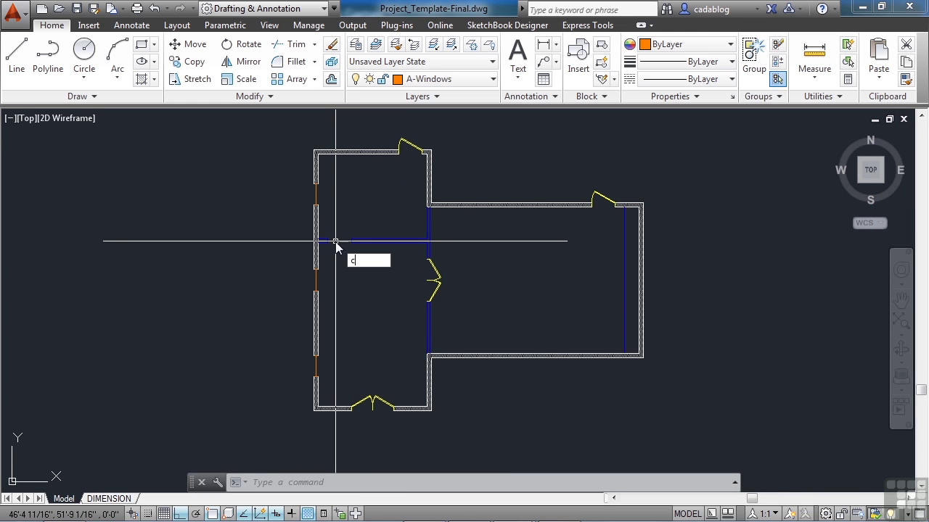
key("Return")
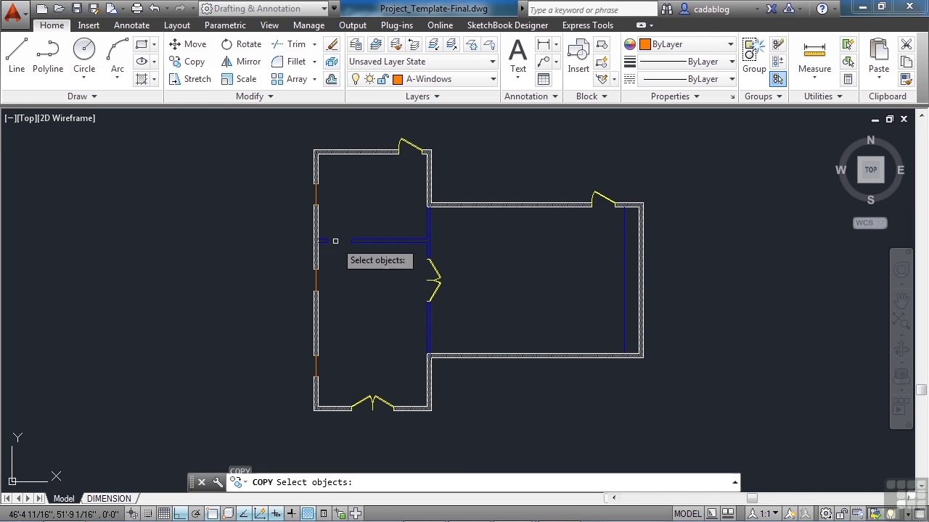
scroll(409, 146, "up", 4)
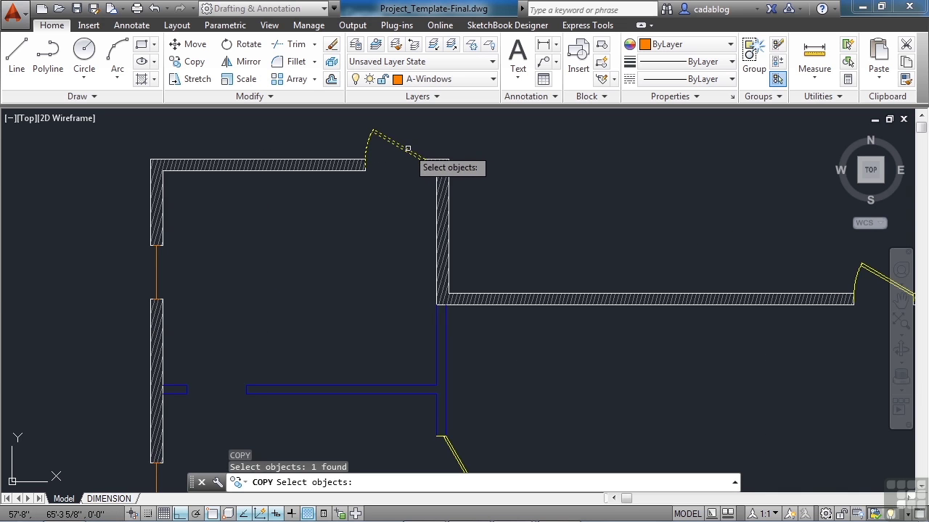
scroll(408, 148, "up", 3)
key("Return")
left_click(400, 187)
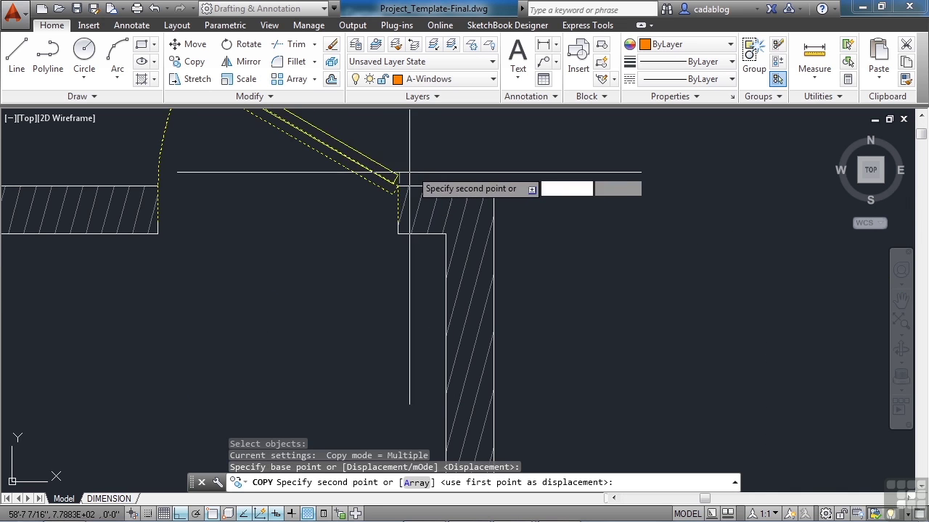
scroll(391, 189, "down", 4)
scroll(247, 382, "up", 4)
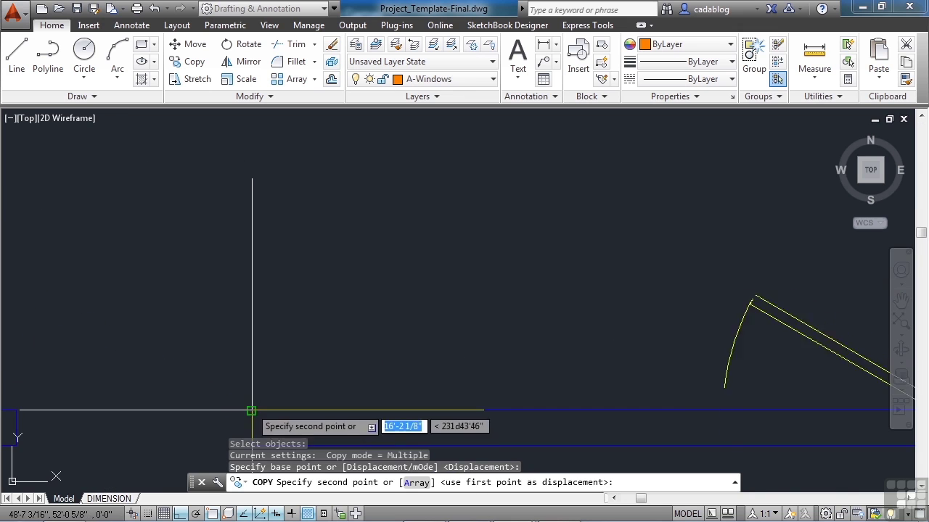
left_click(251, 411)
scroll(356, 289, "down", 2)
key("Return")
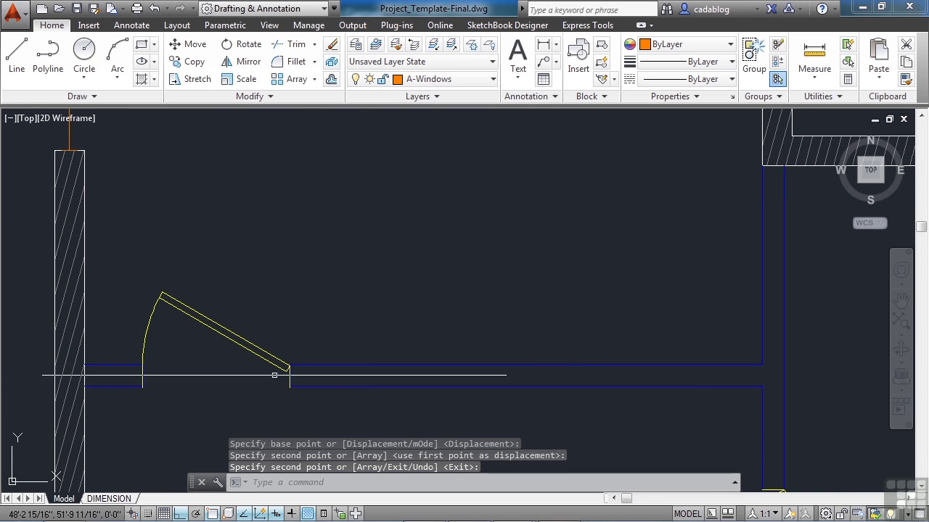
scroll(274, 376, "up", 5)
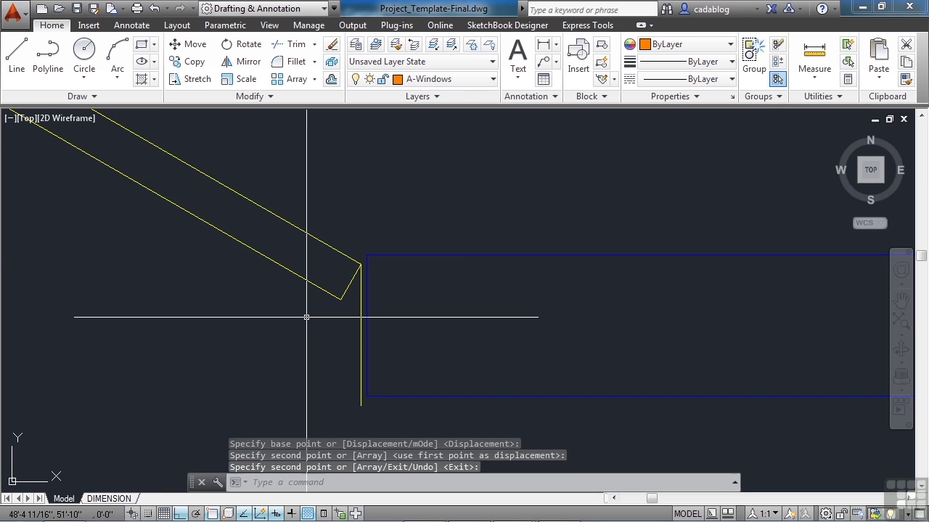
- Move the copied door by its corner so it sits exactly in the opening
type("m")
key("Return")
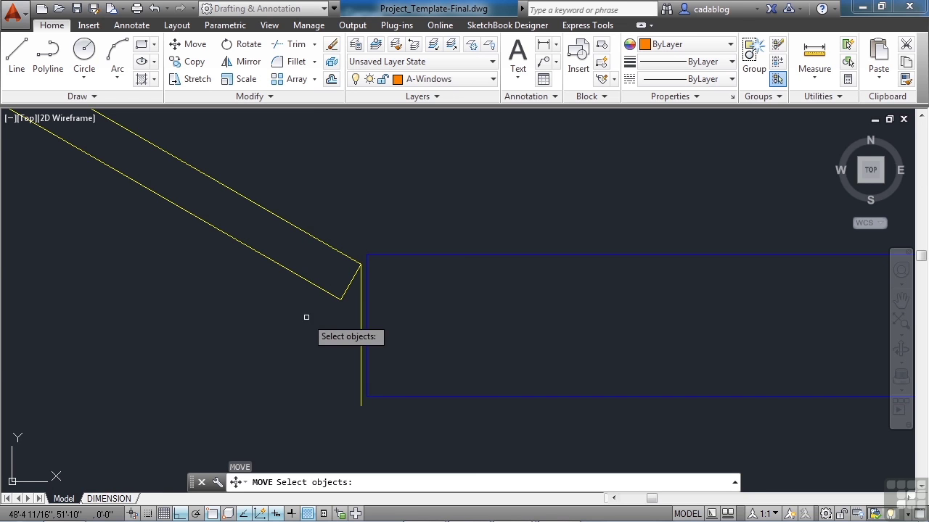
left_click(312, 257)
left_click(357, 285)
scroll(357, 270, "up", 5)
key("Return")
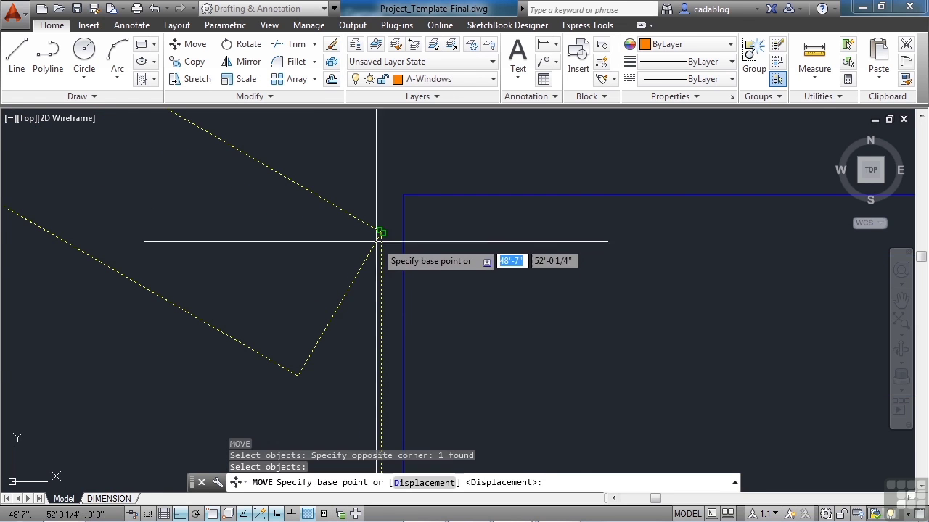
left_click(380, 233)
left_click(402, 201)
scroll(448, 211, "down", 5)
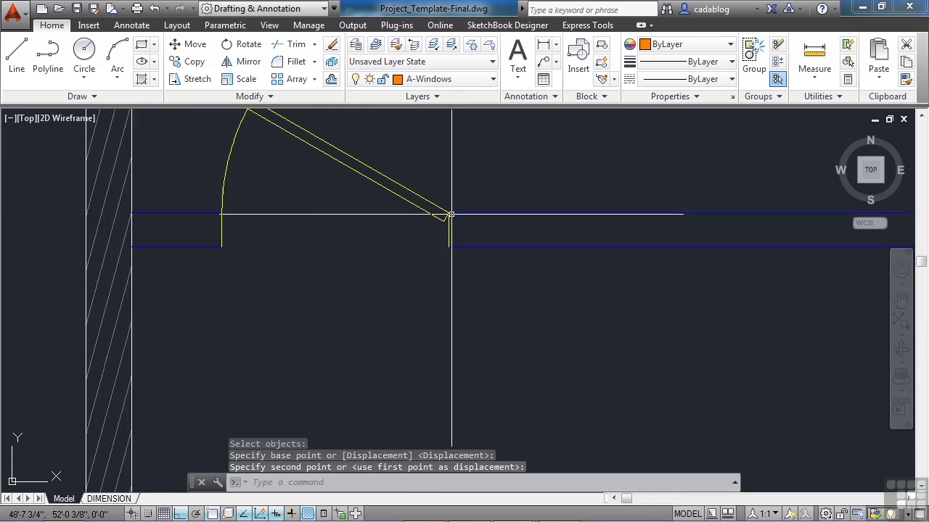
scroll(334, 224, "up", 3)
scroll(270, 251, "down", 7)
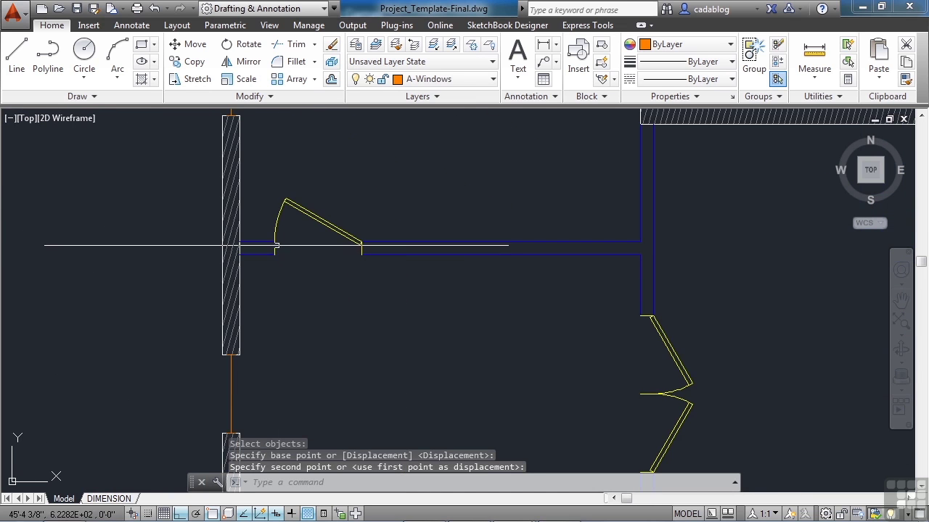
scroll(321, 276, "down", 2)
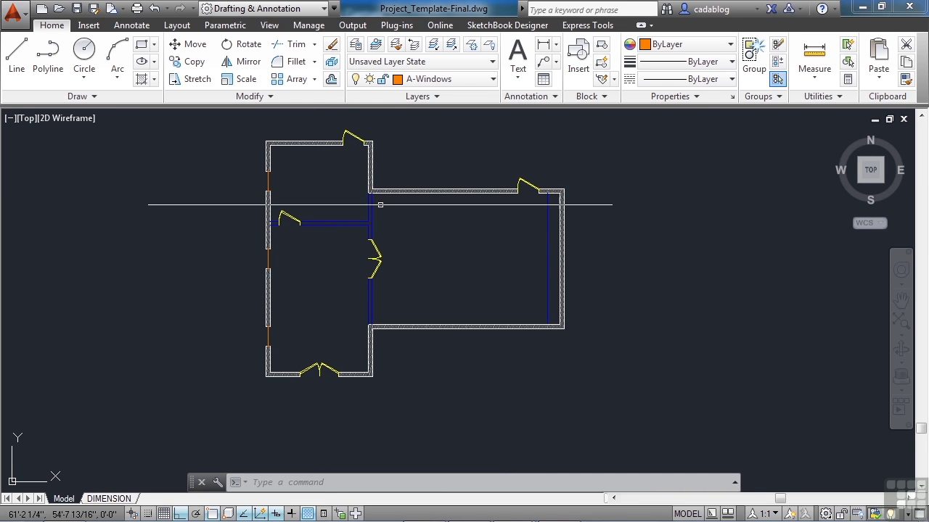
- Make Chair the current layer and insert the Chair-Project block rotated 180° into the larger room
left_click(491, 79)
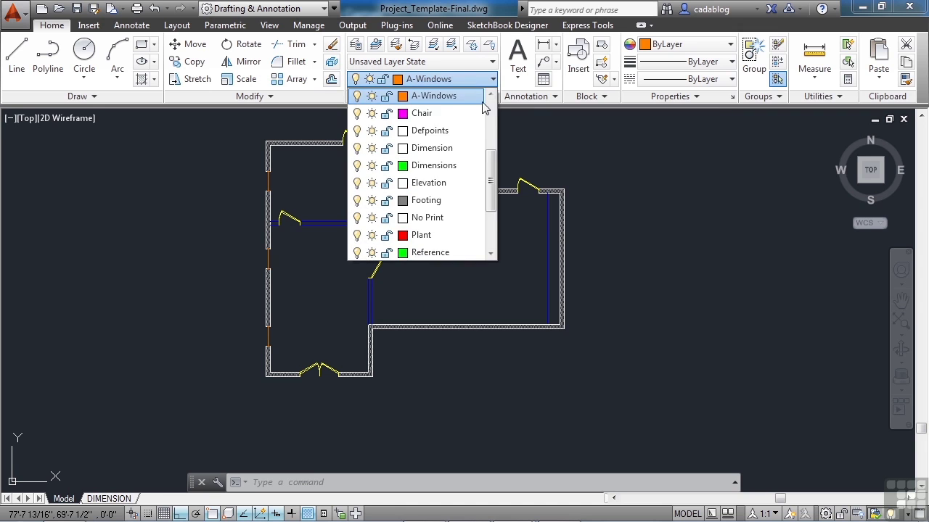
left_click(425, 113)
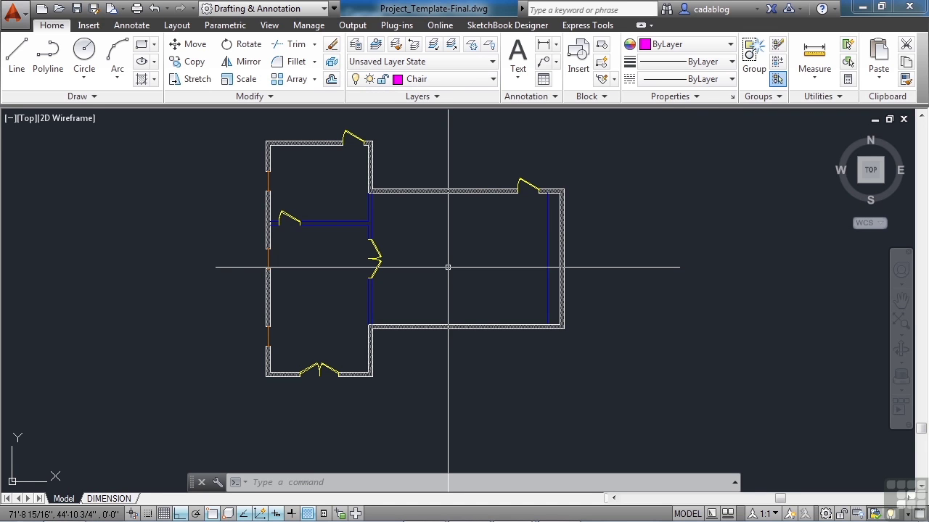
key("Return")
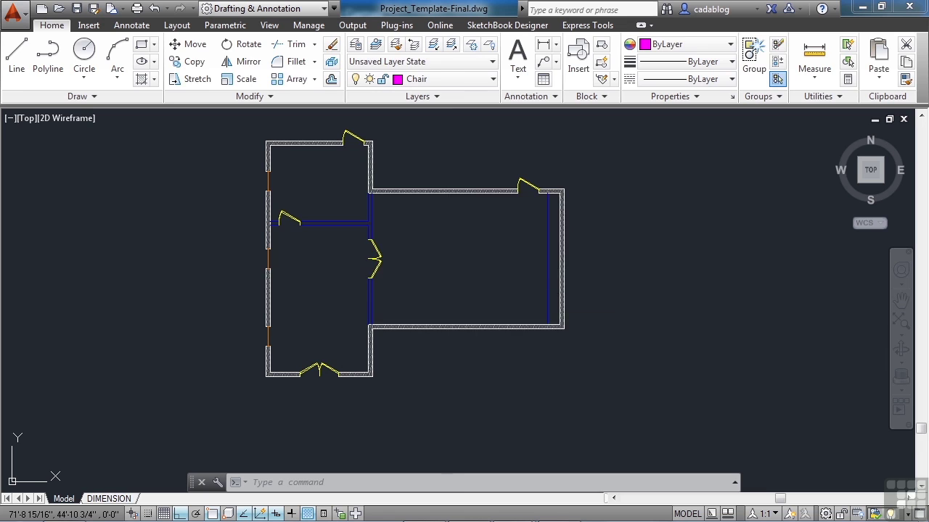
left_click(465, 176)
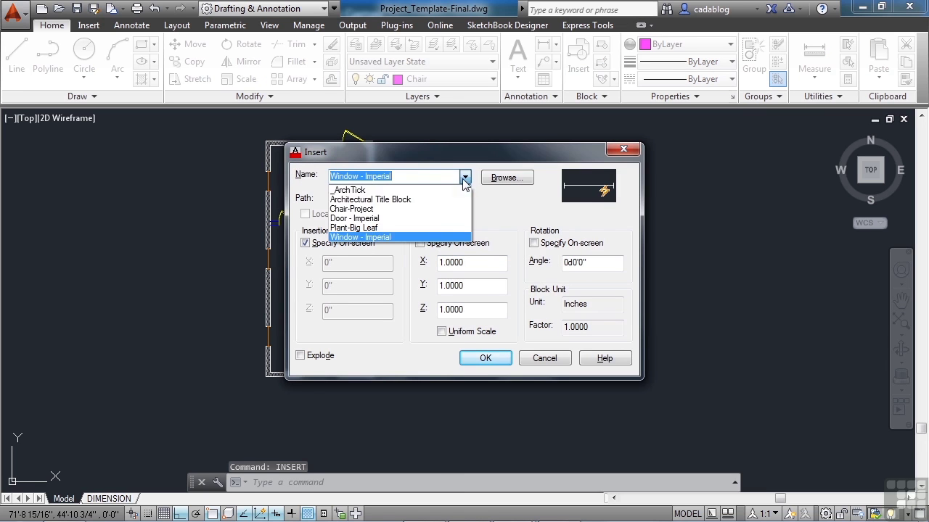
left_click(378, 211)
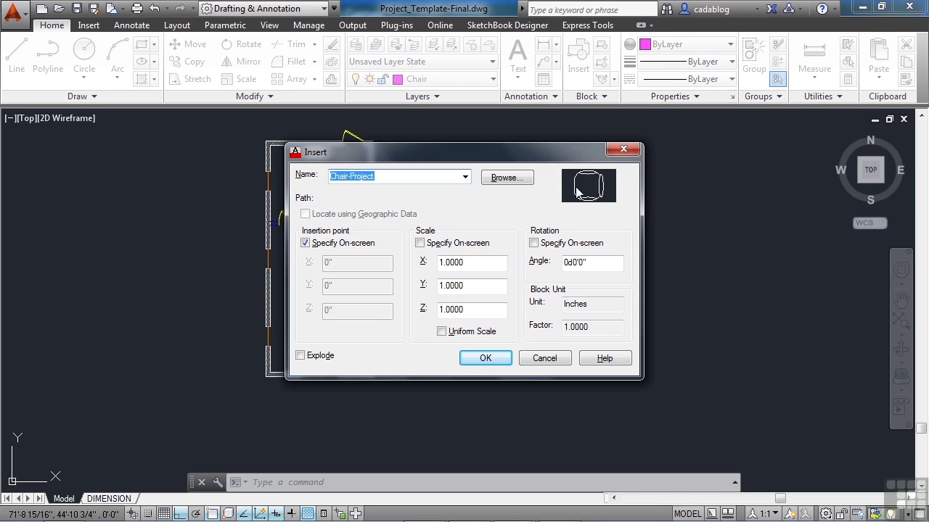
left_click(535, 245)
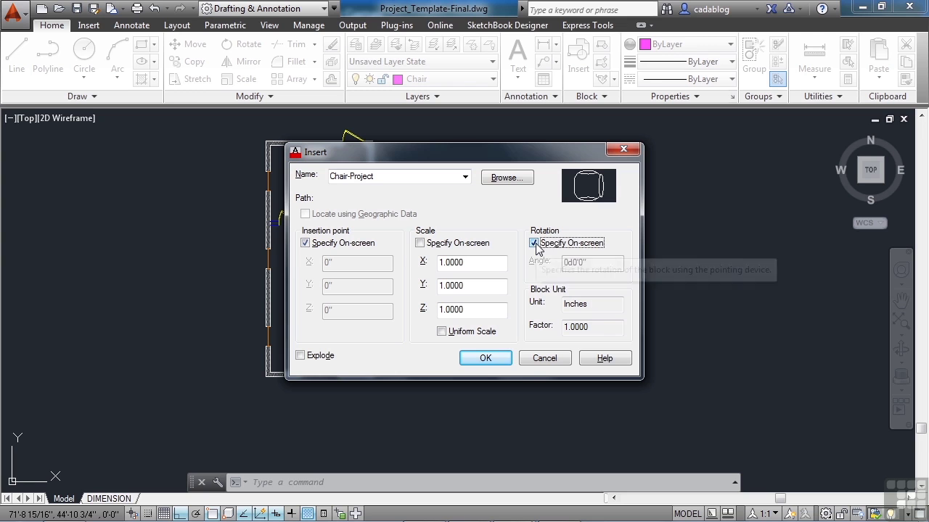
left_click(583, 262)
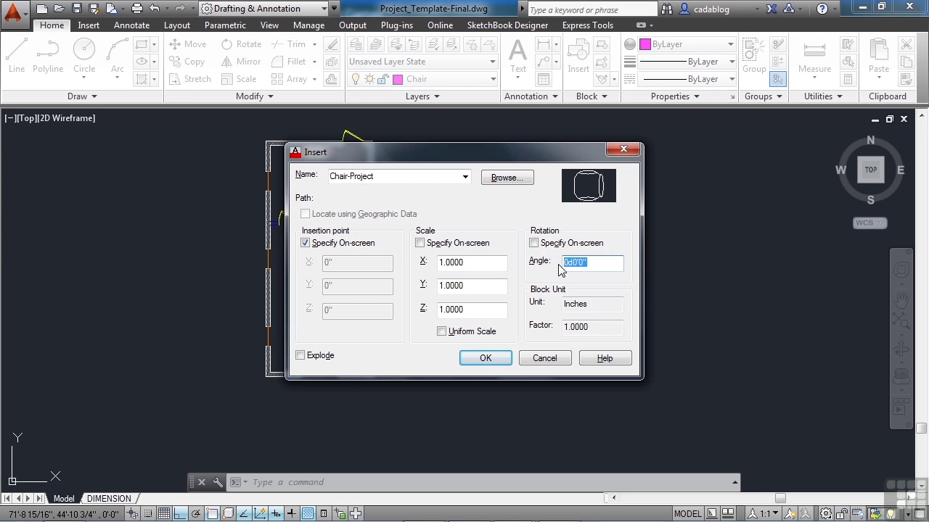
left_click(484, 358)
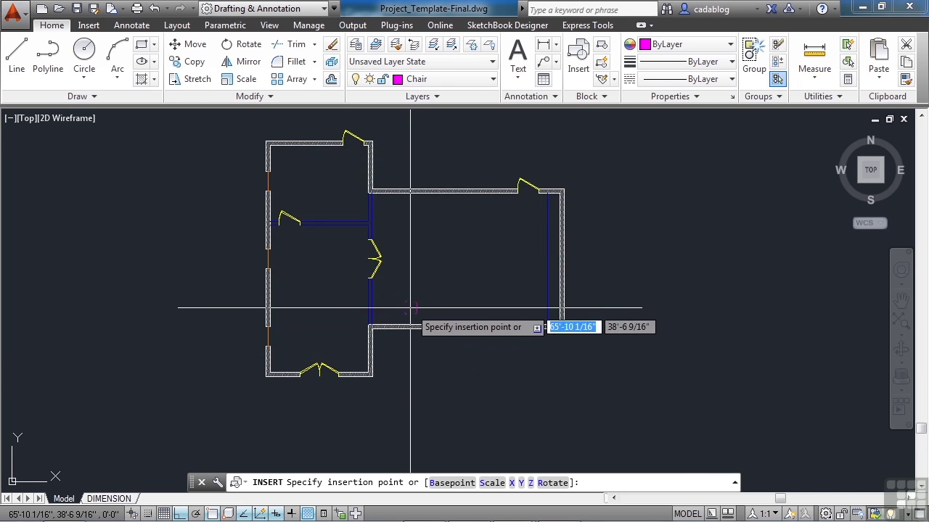
scroll(406, 303, "up", 3)
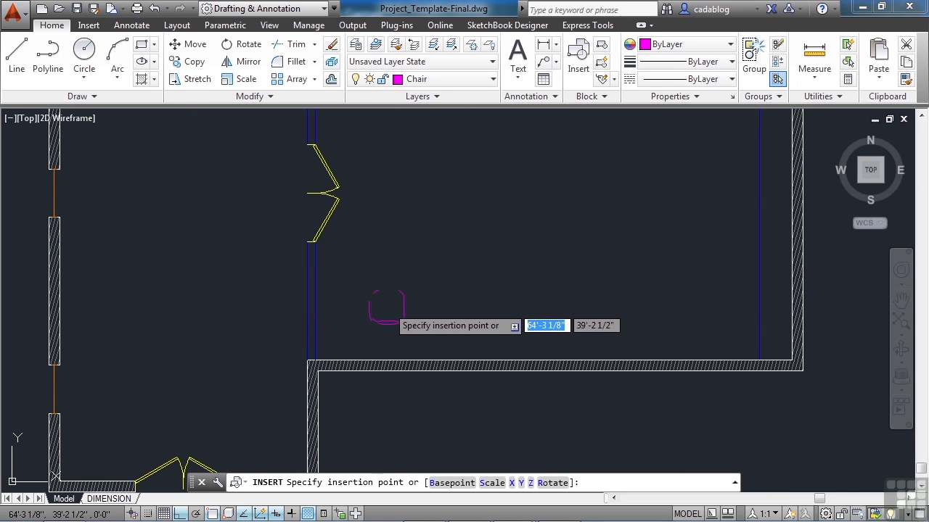
scroll(453, 297, "down", 2)
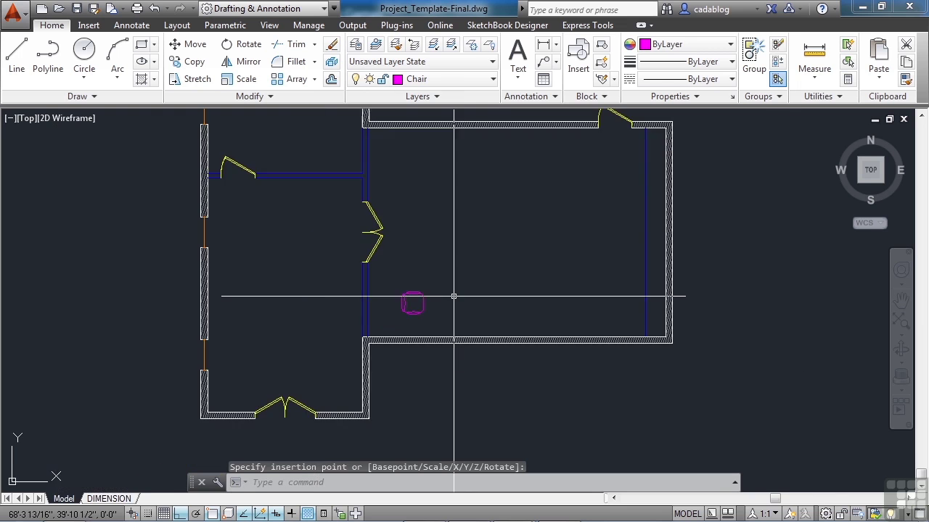
- Array the chair into 5 columns and 5 rows, spaced 4'-0" across and 3'-0" between rows
middle_click_drag(487, 247, 473, 277)
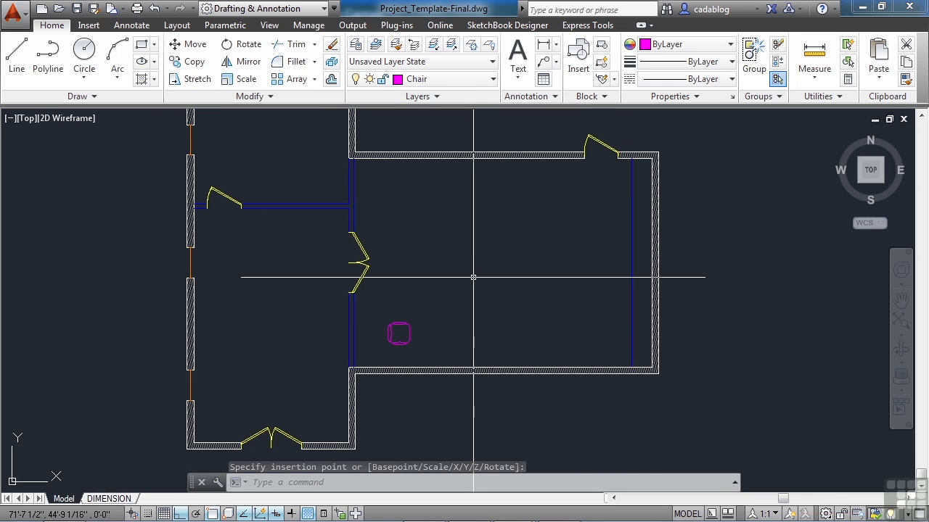
left_click(296, 79)
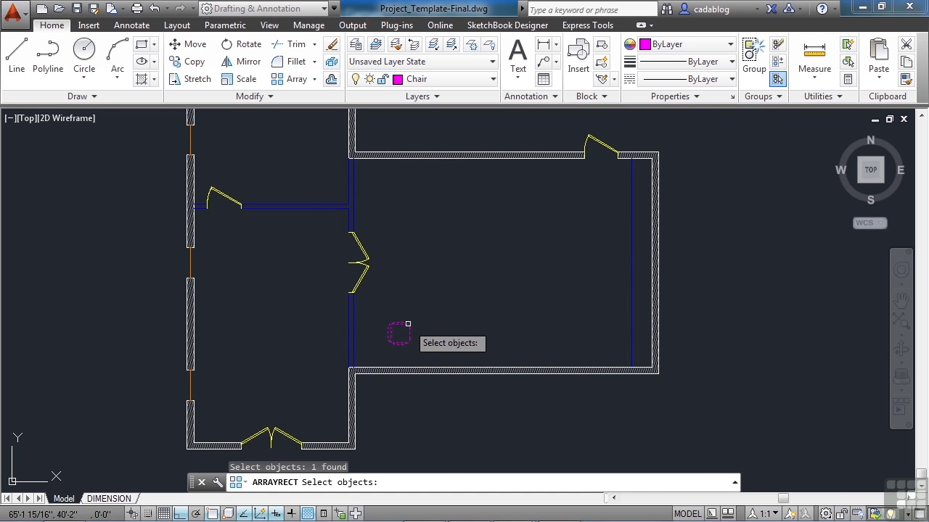
key("Return")
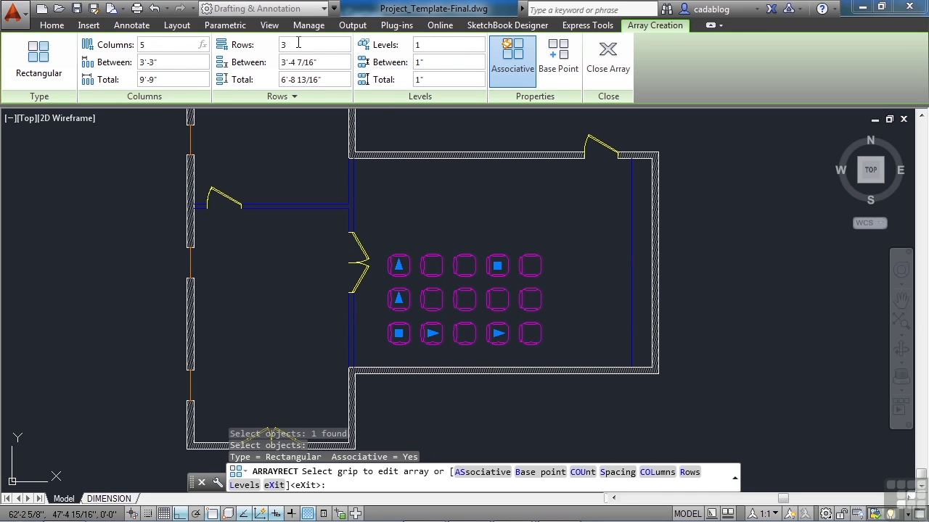
key("Return")
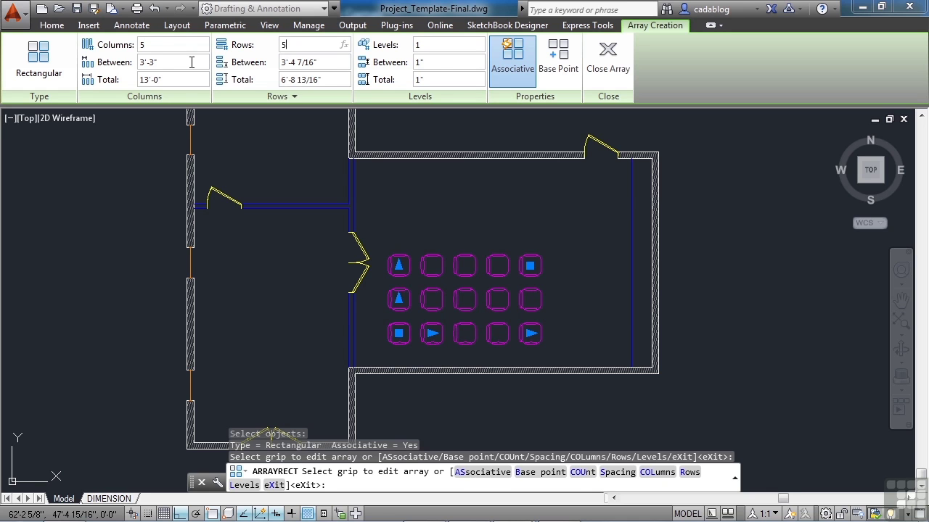
type("5")
key("Return")
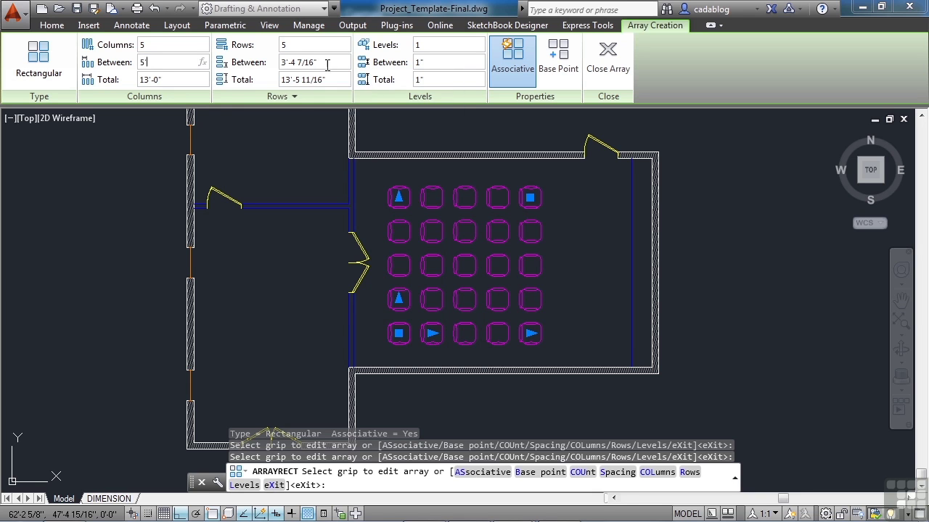
key("Return")
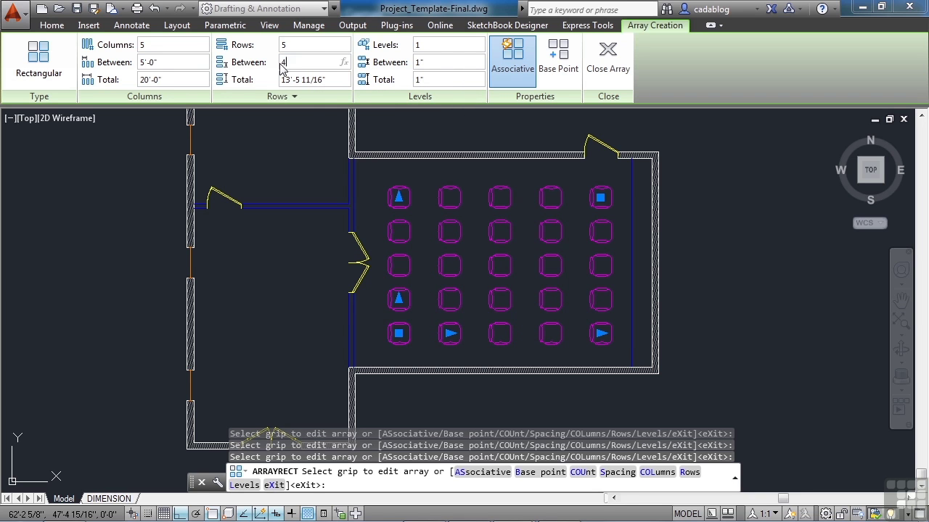
key("Return")
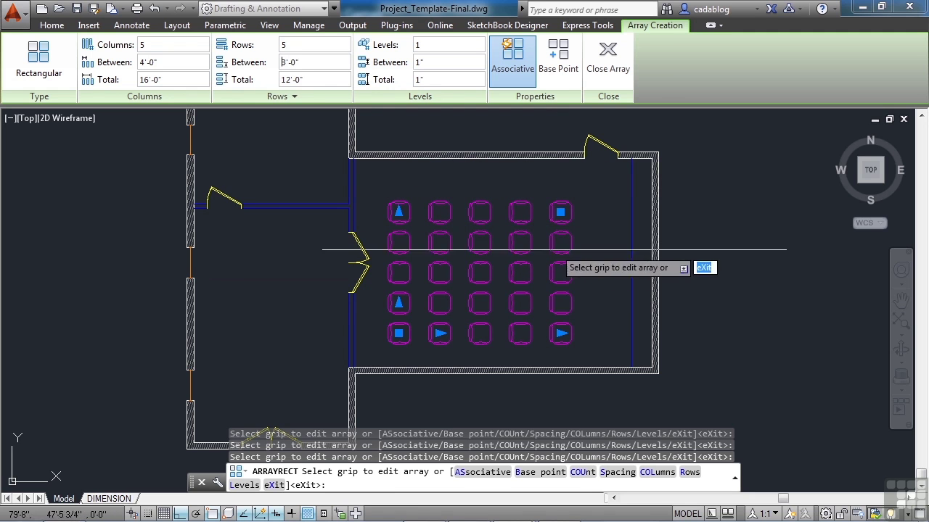
- Close the chair array, then begin a move of it and cancel
left_click(610, 70)
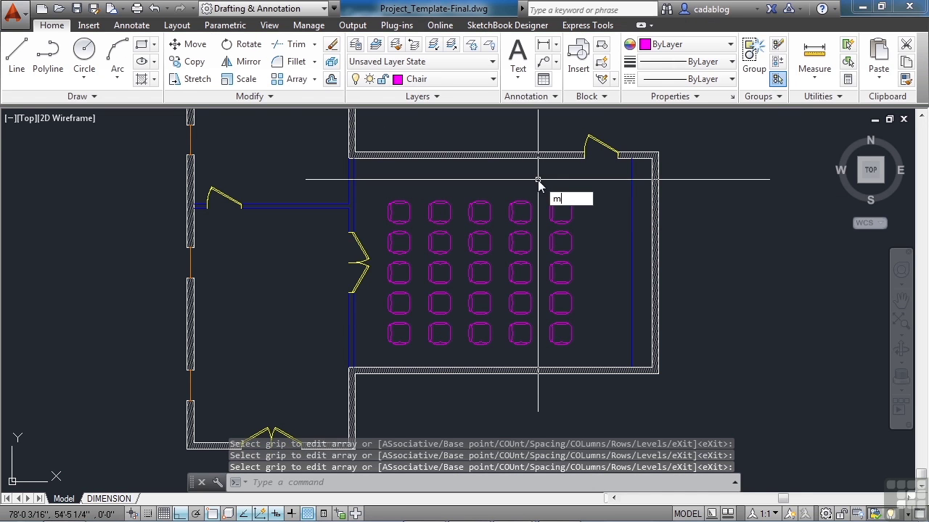
type("m")
key("Return")
left_click(529, 204)
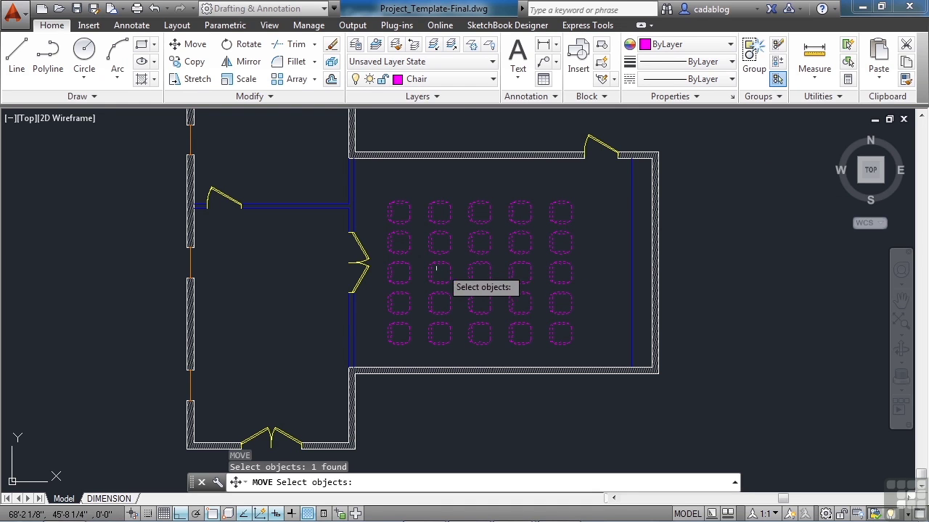
key("Escape")
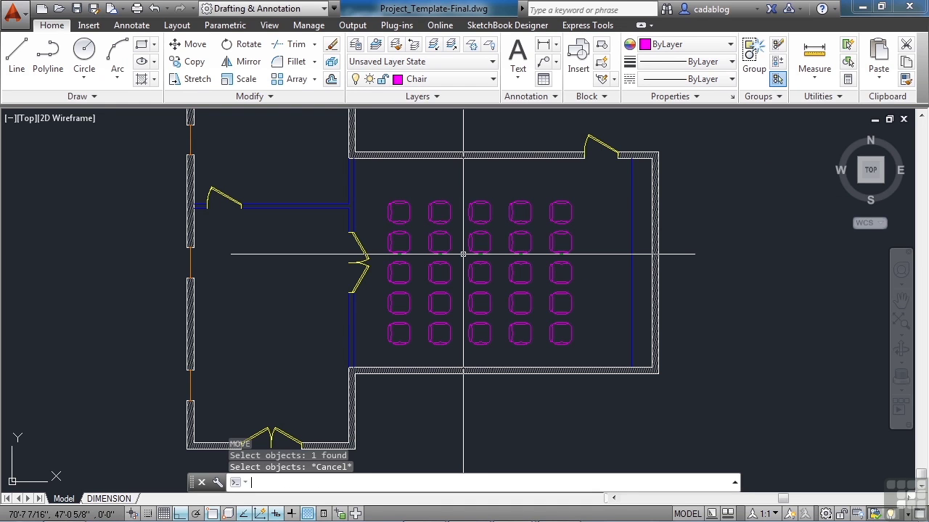
- Draw a diagonal line from the room's lower-left corner to its upper-right corner using endpoint snaps
type("L")
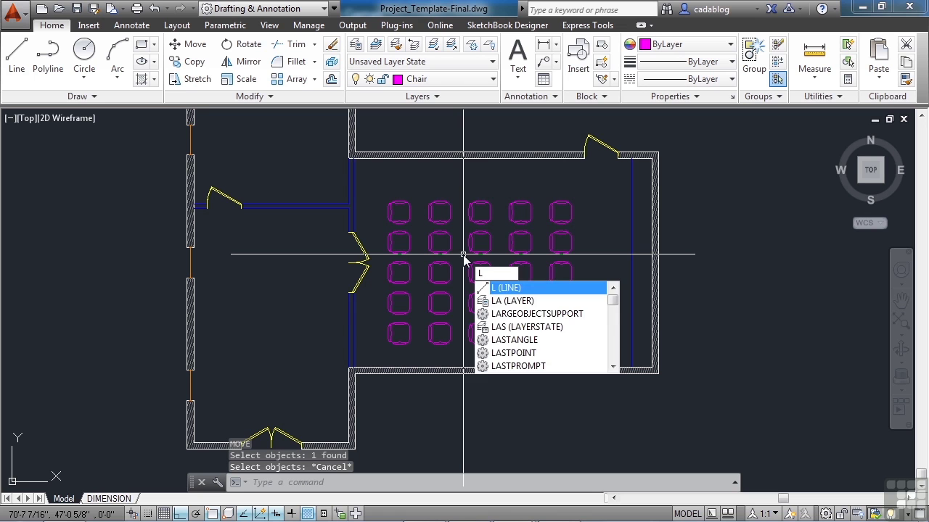
key("Return")
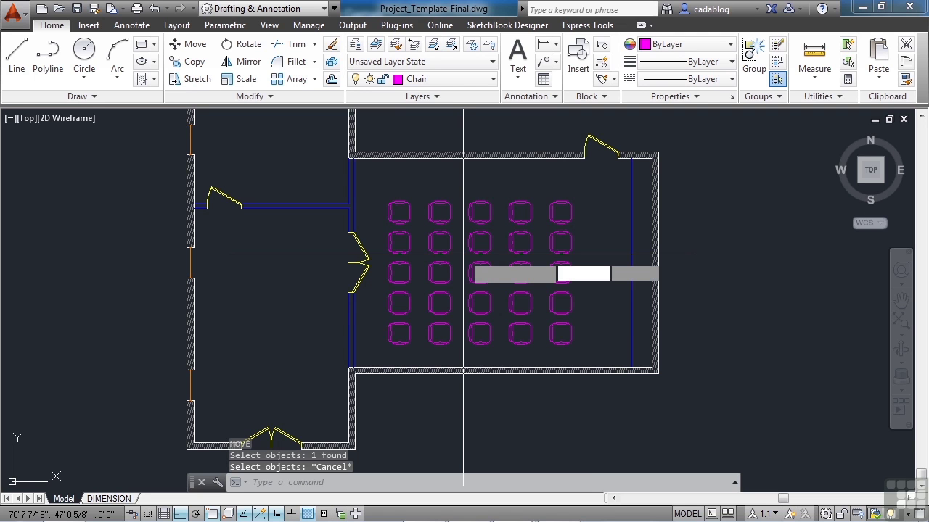
type("end")
key("Return")
left_click(351, 369)
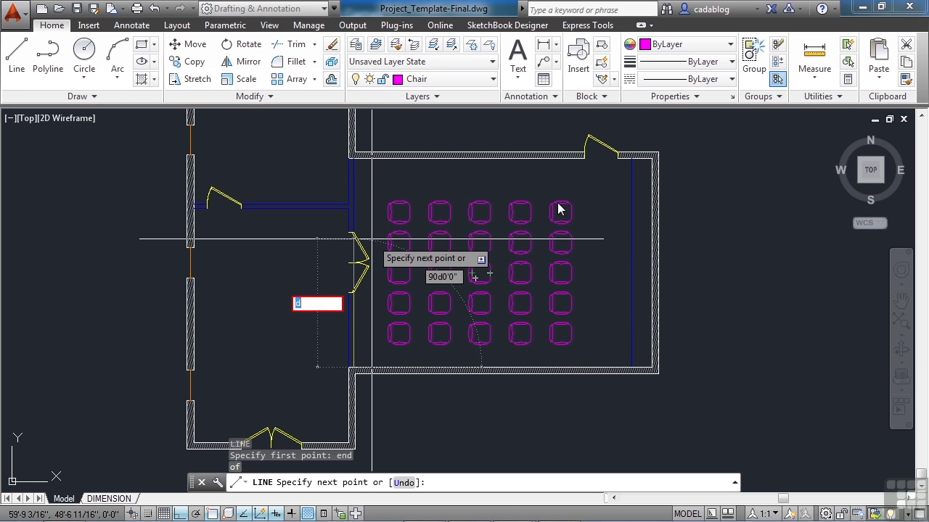
type("end")
key("Return")
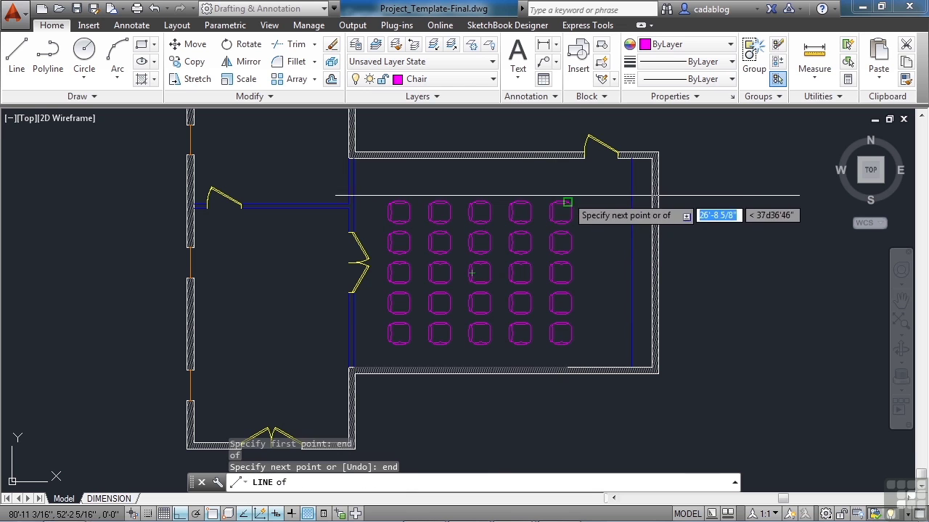
left_click(631, 159)
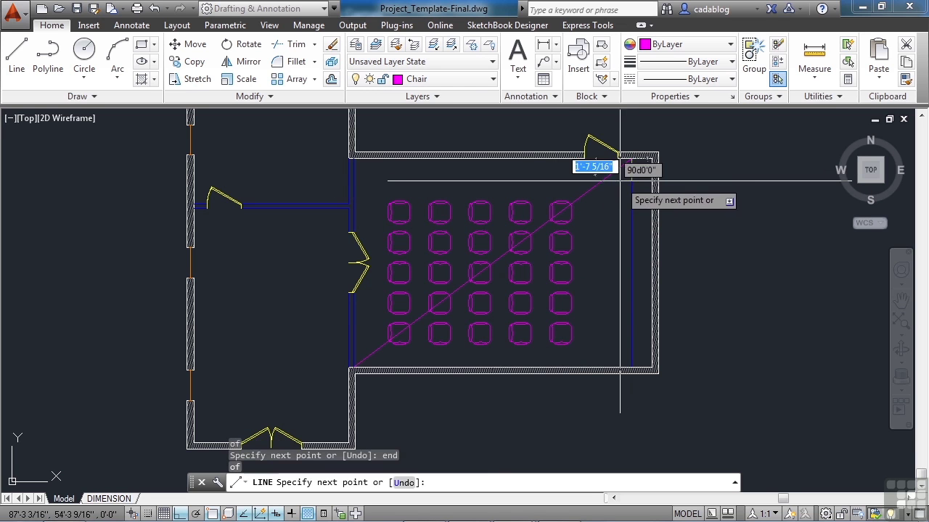
key("Return")
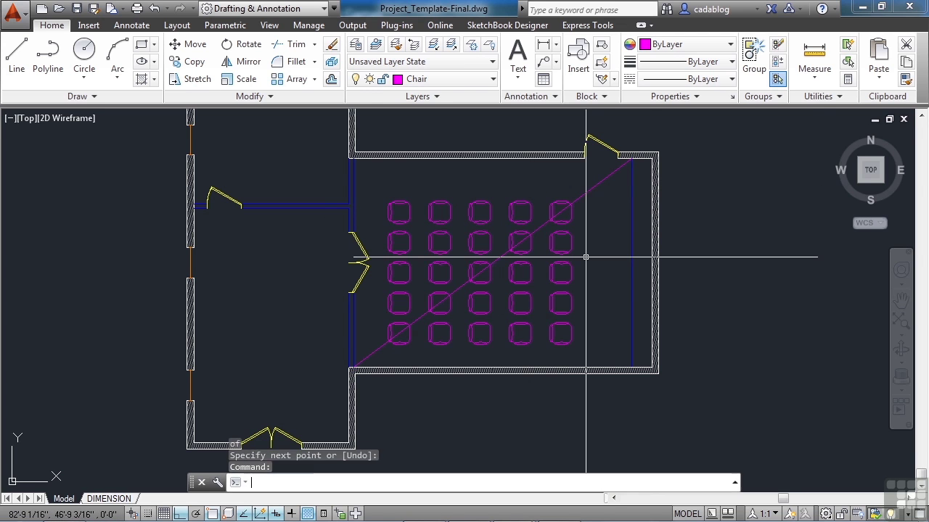
key("Escape")
key("Escape")
- Move the chair array from its middle chair toward a midpoint snap
type("m")
key("Return")
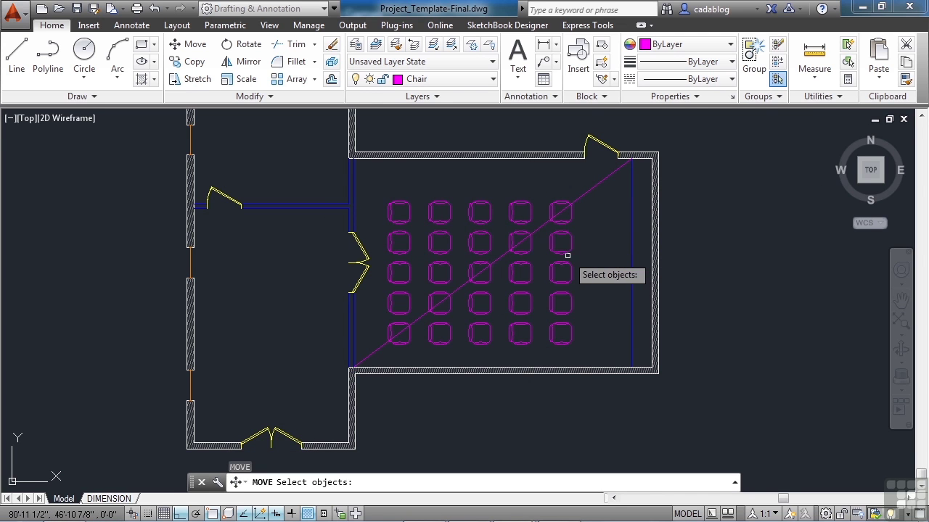
left_click(566, 255)
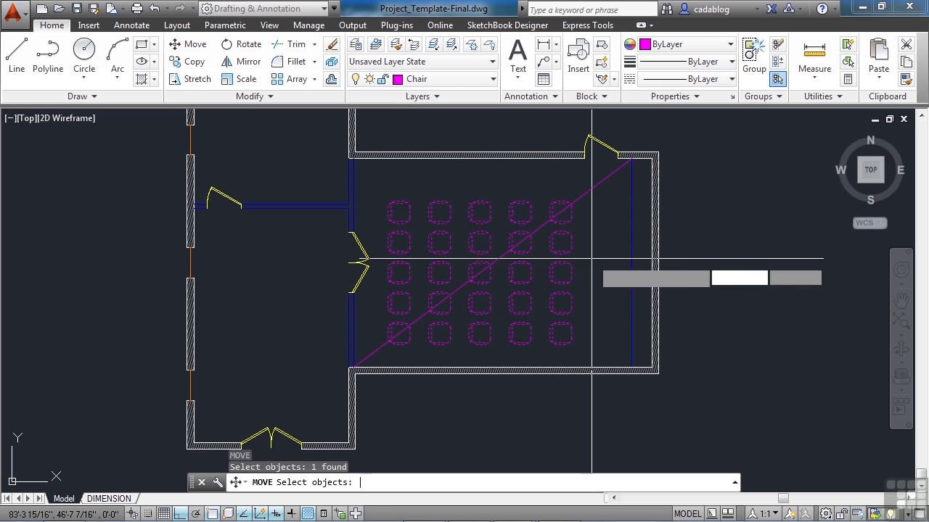
key("Return")
scroll(483, 267, "up", 2)
scroll(482, 267, "up", 5)
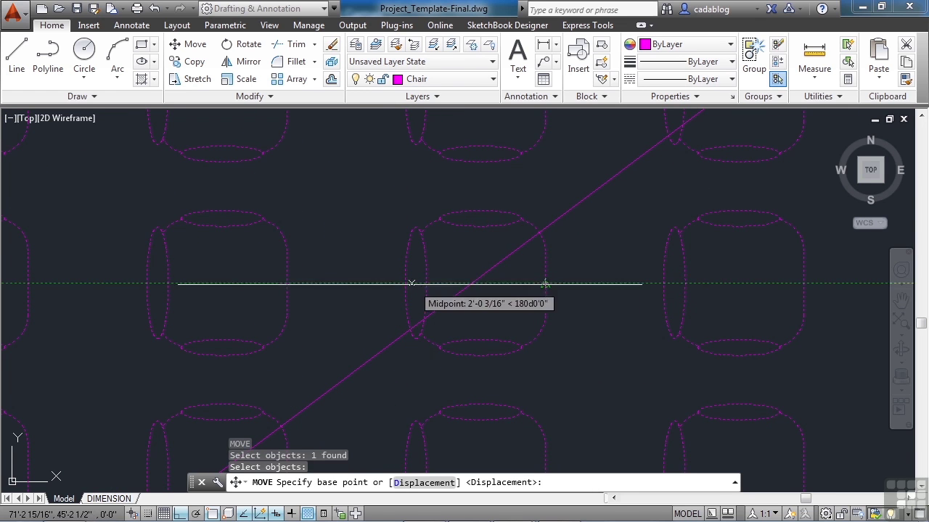
left_click(404, 283)
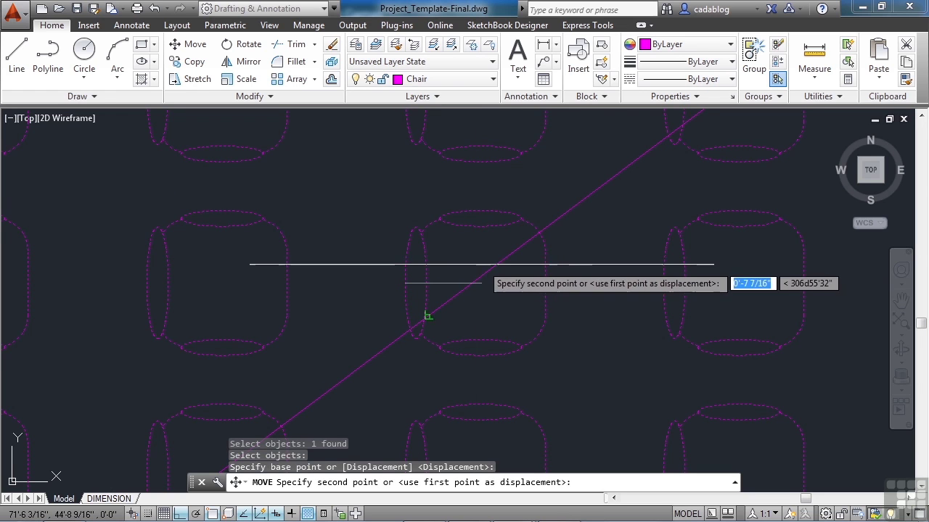
type("mi")
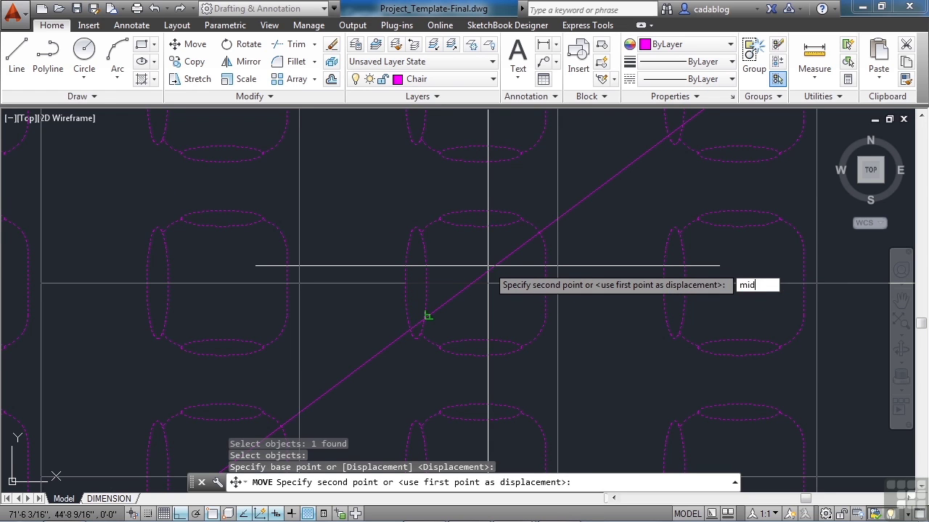
type("d")
key("Return")
scroll(487, 266, "down", 6)
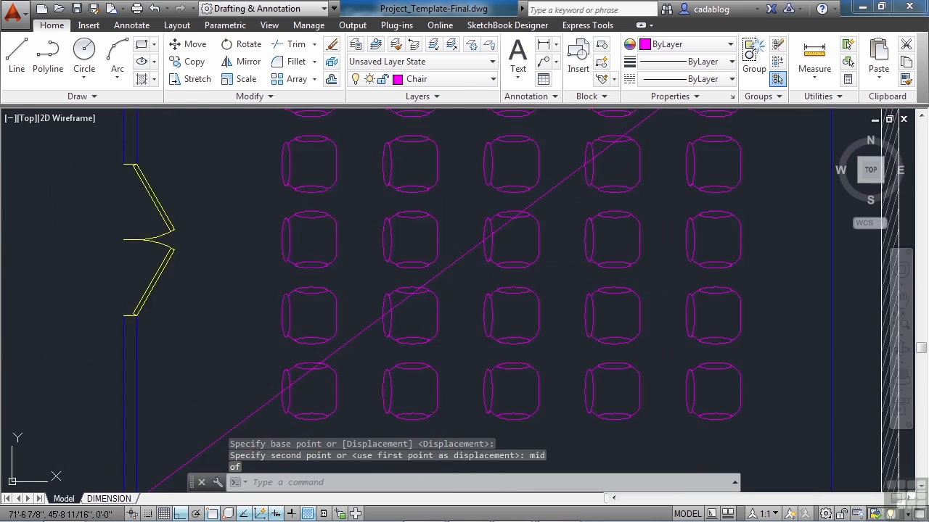
- Move the array again, from the middle chair's centre to the diagonal line's midpoint
type("m")
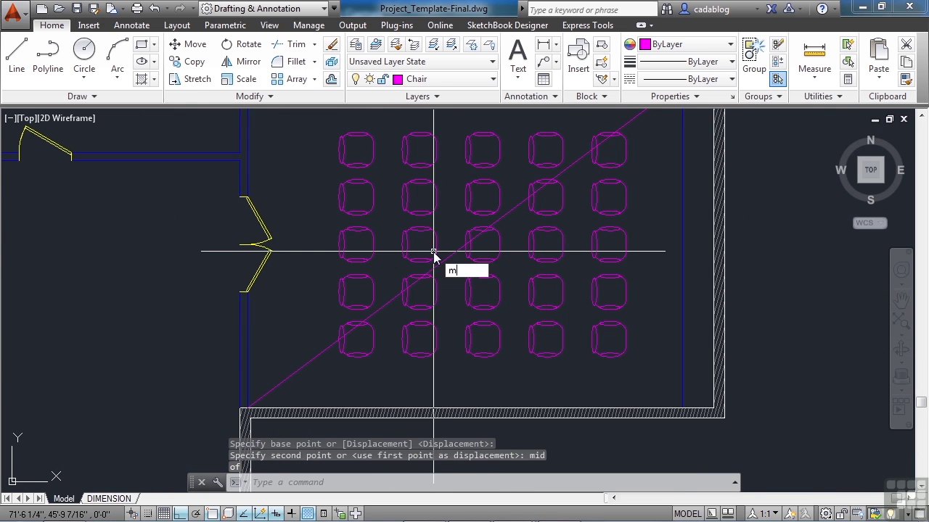
key("Return")
left_click(436, 235)
scroll(442, 243, "up", 5)
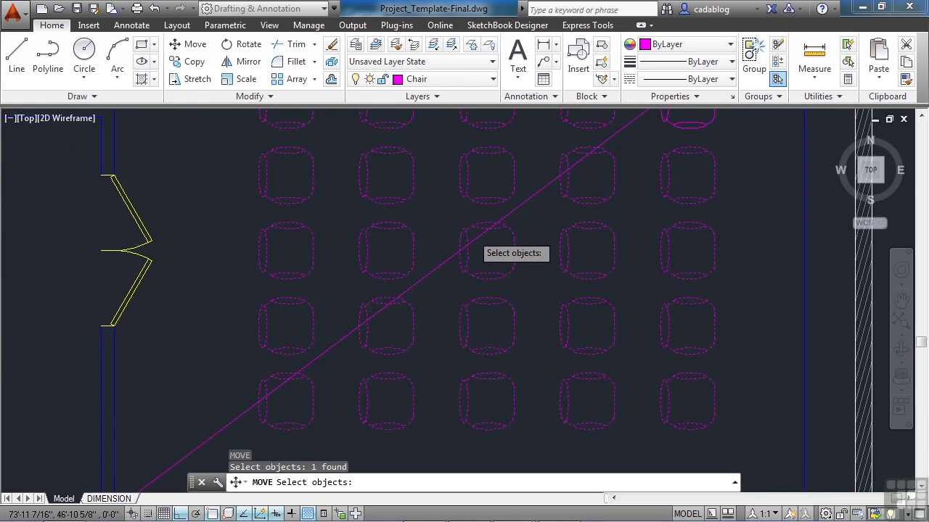
scroll(508, 246, "up", 3)
key("Return")
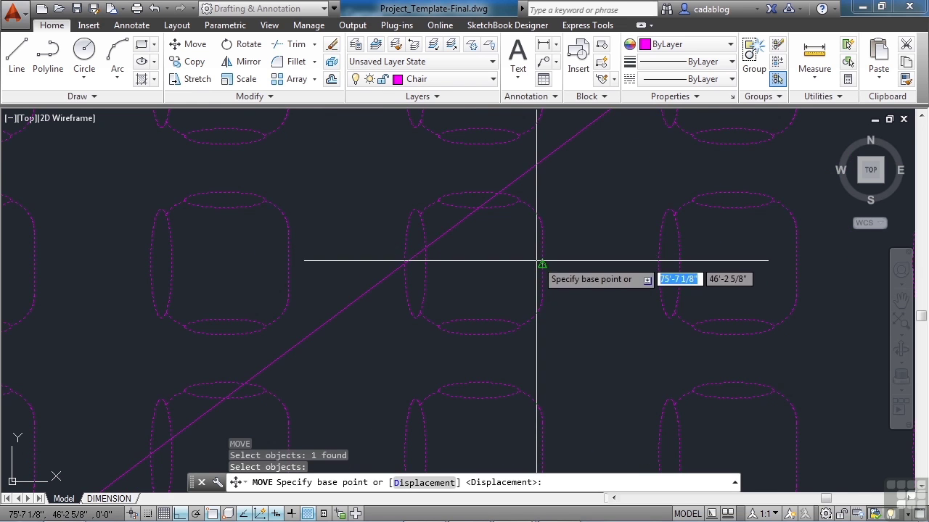
left_click(537, 261)
scroll(537, 261, "down", 6)
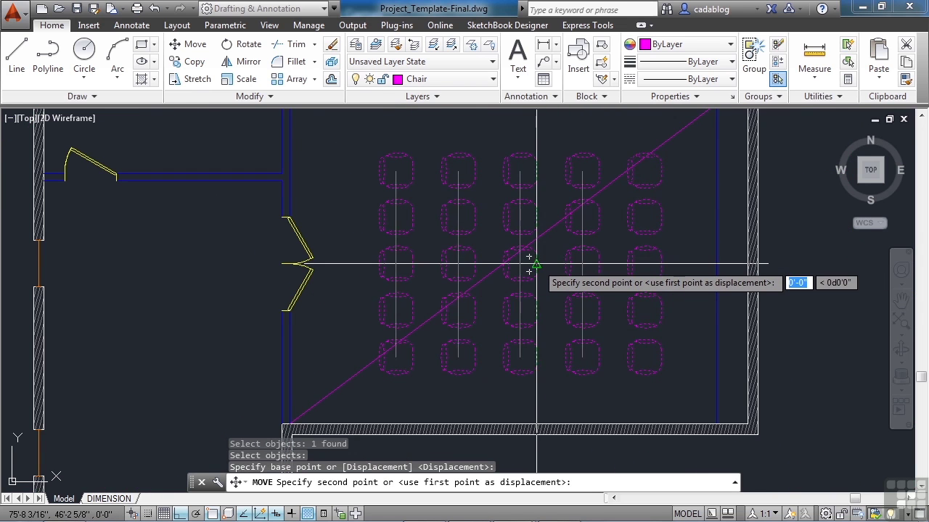
scroll(533, 263, "up", 4)
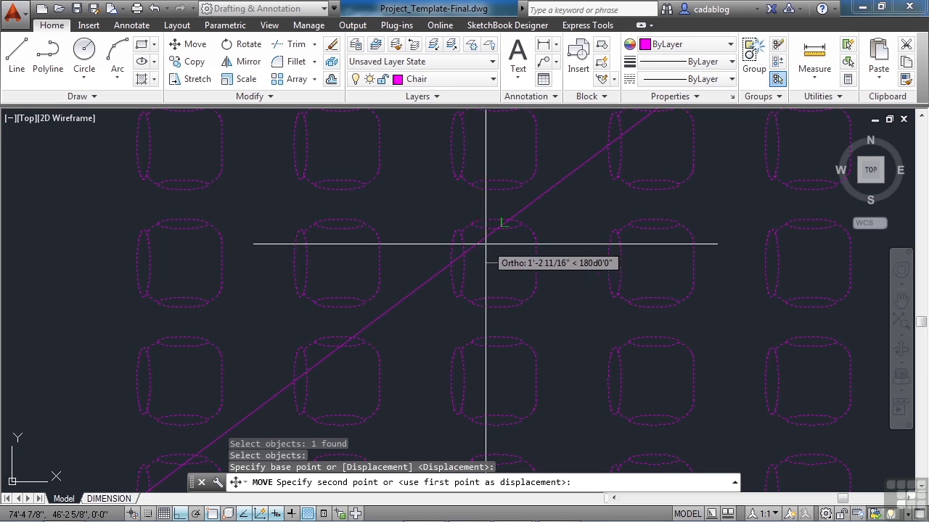
type("mid")
key("Return")
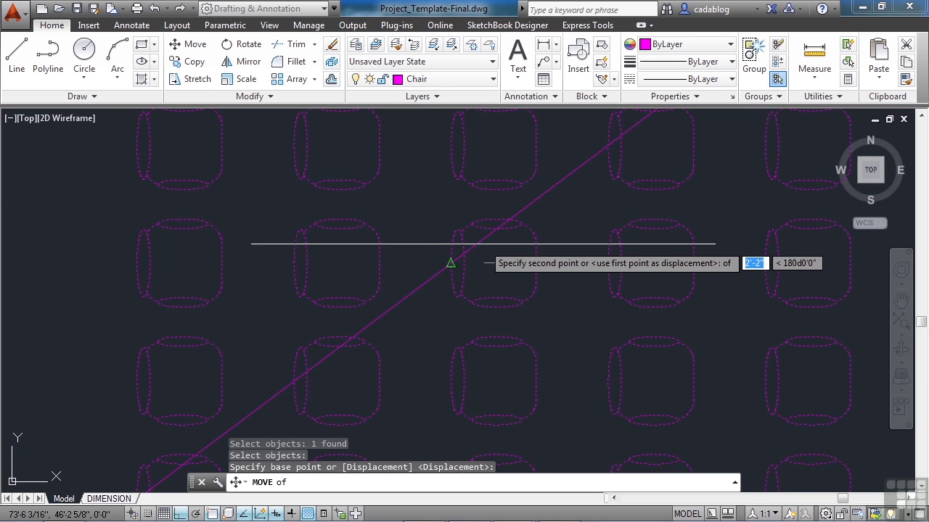
scroll(422, 291, "down", 6)
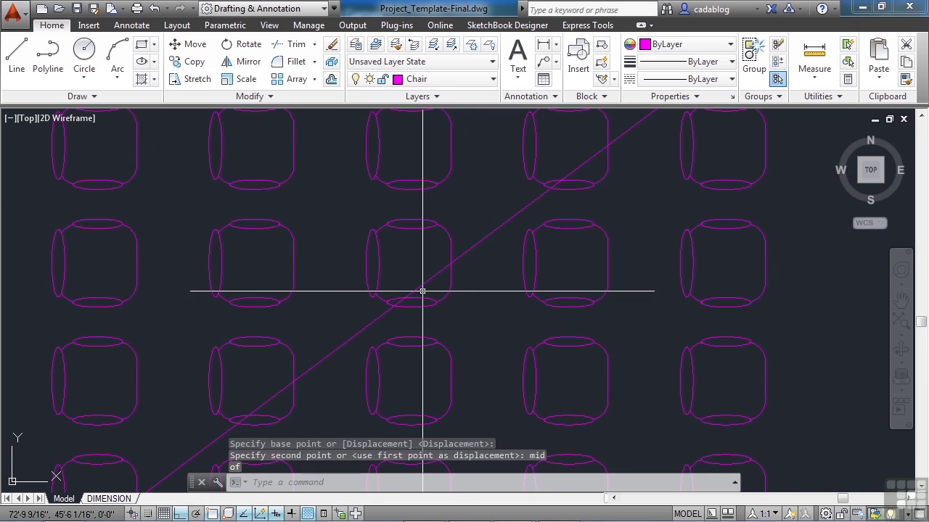
left_click(486, 272)
type("e")
key("Return")
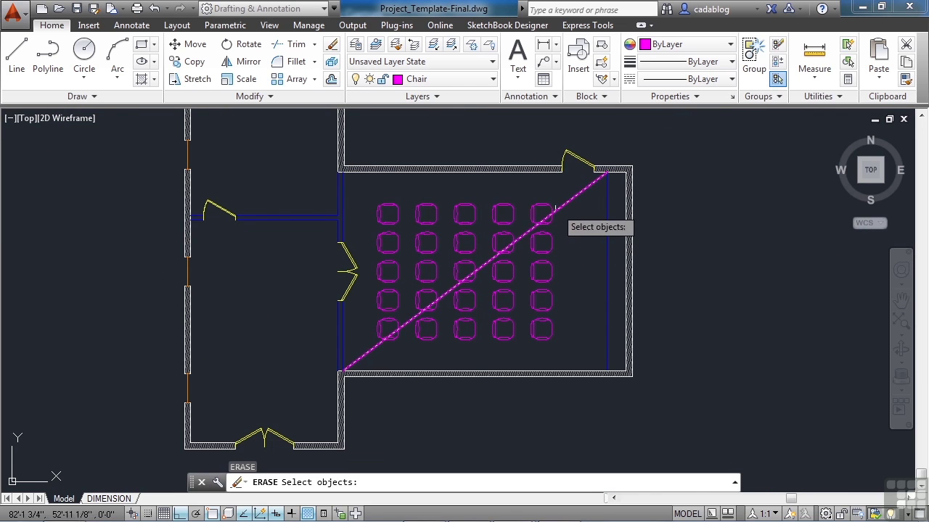
left_click(566, 206)
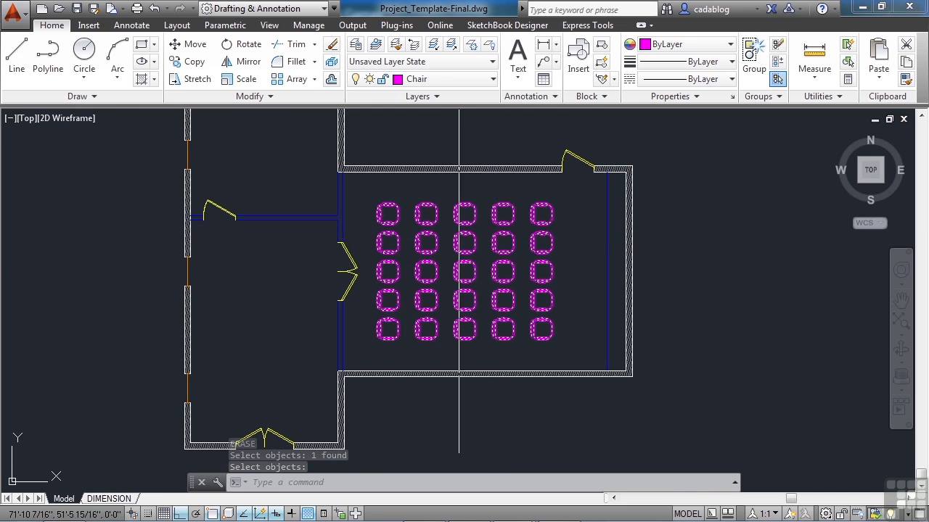
scroll(515, 265, "down", 4)
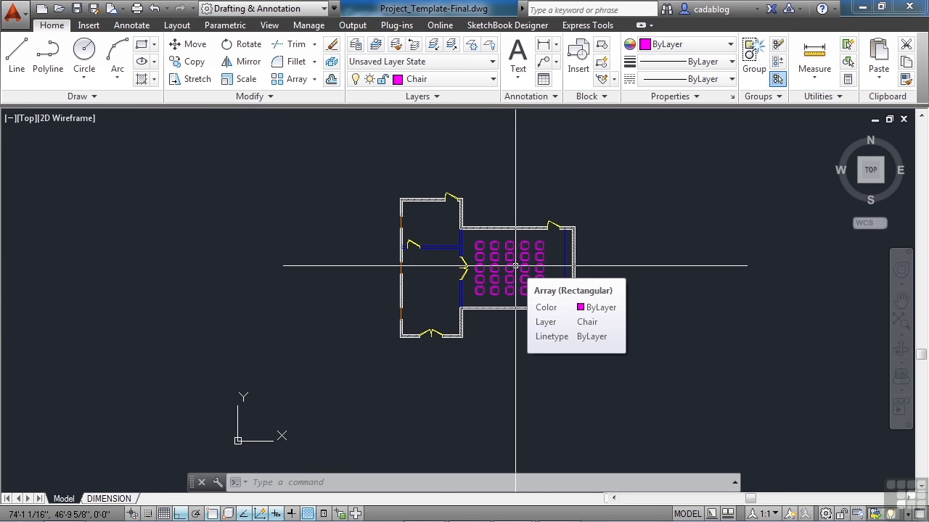
scroll(512, 267, "up", 2)
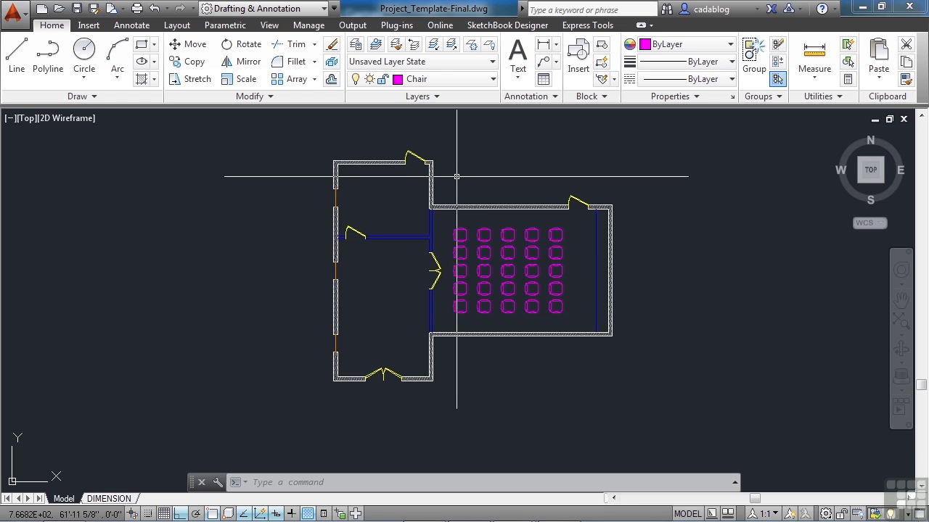
- Make Plant the current layer and insert a Plant-Big Leaf block below the building's bottom wall
left_click(483, 81)
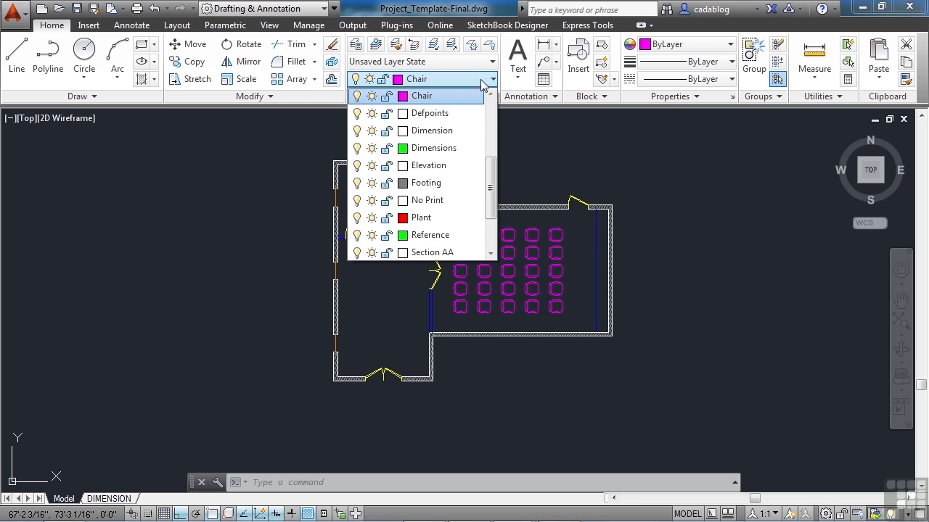
left_click(427, 219)
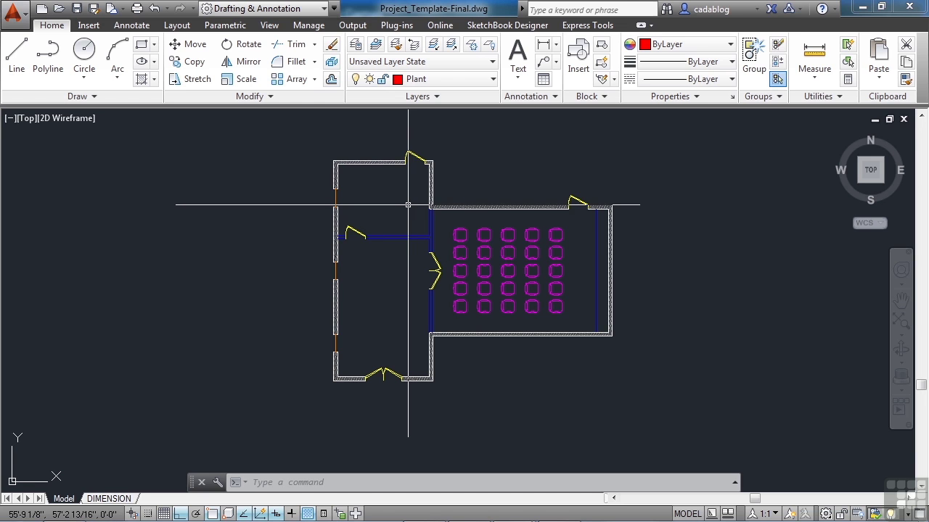
type("insert")
key("Return")
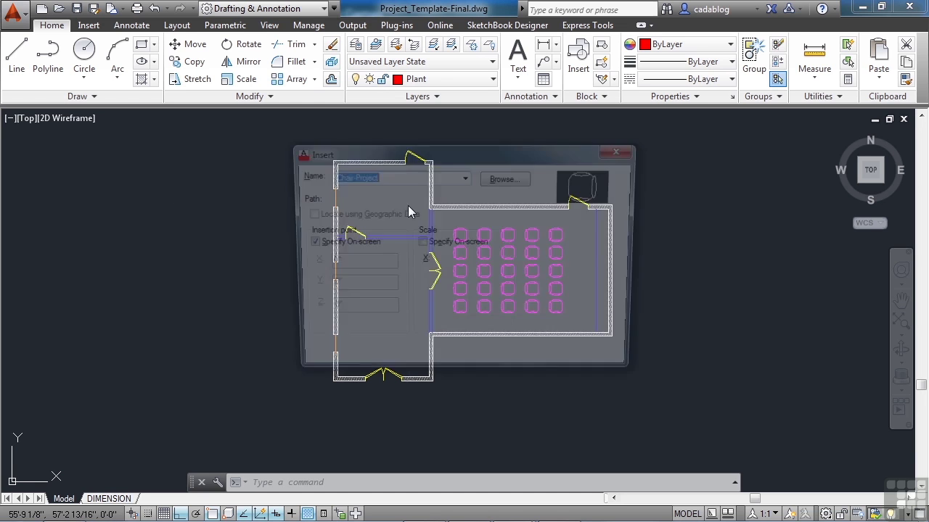
left_click(464, 178)
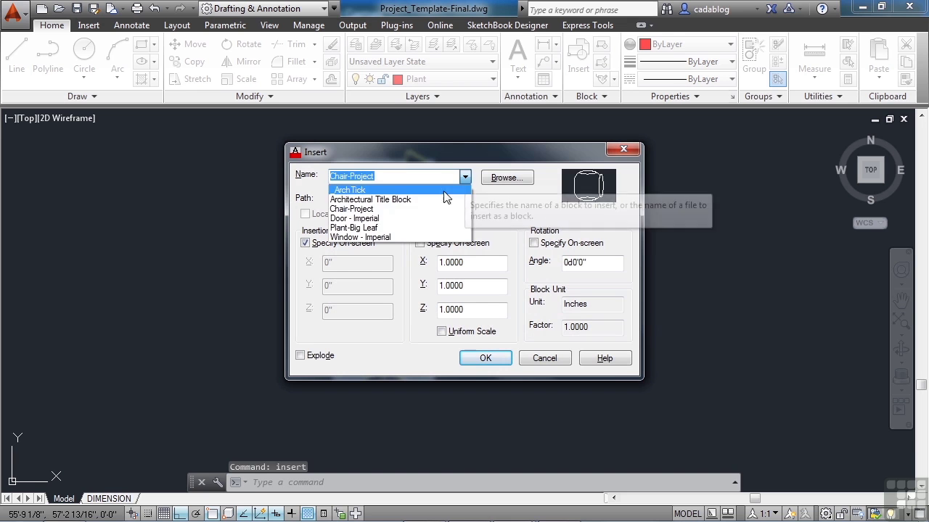
left_click(392, 228)
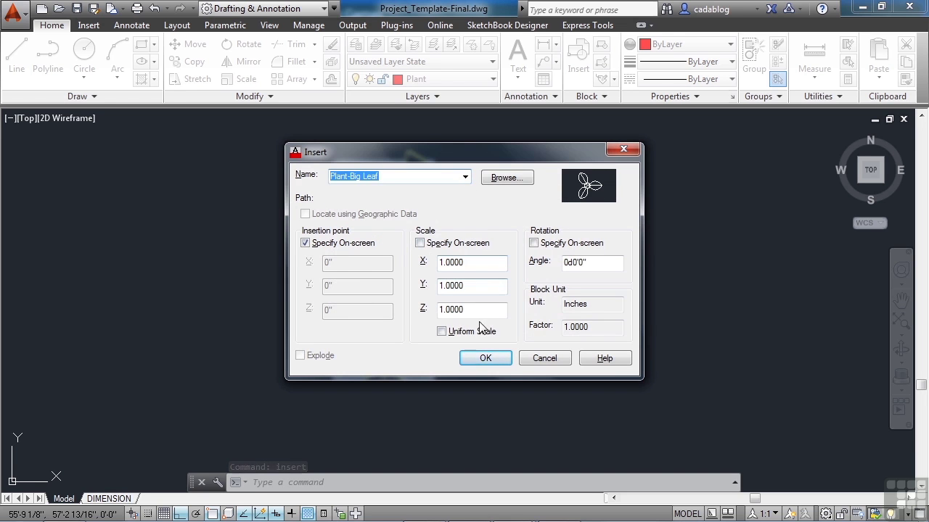
left_click(485, 359)
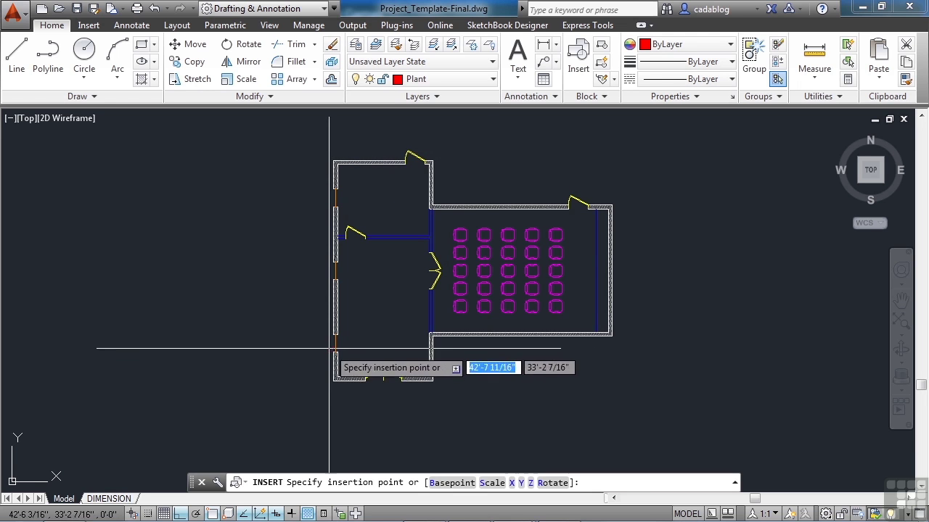
left_click(456, 358)
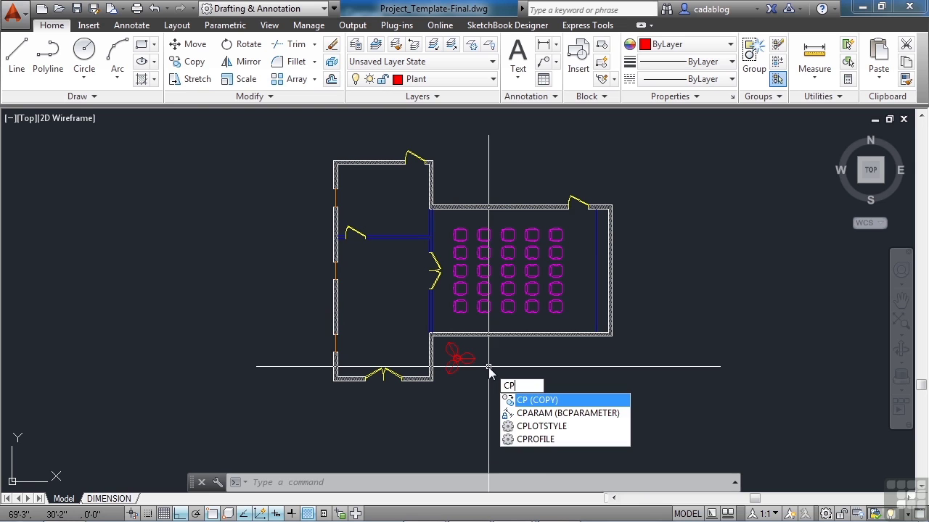
- Copy the plant block using its centre as base point, with Ortho turned off
key("Return")
left_click(463, 361)
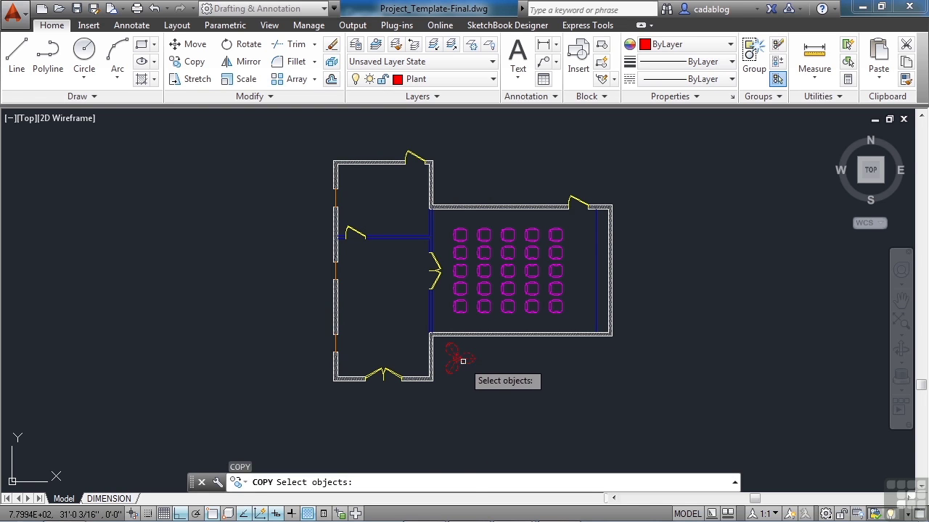
key("Return")
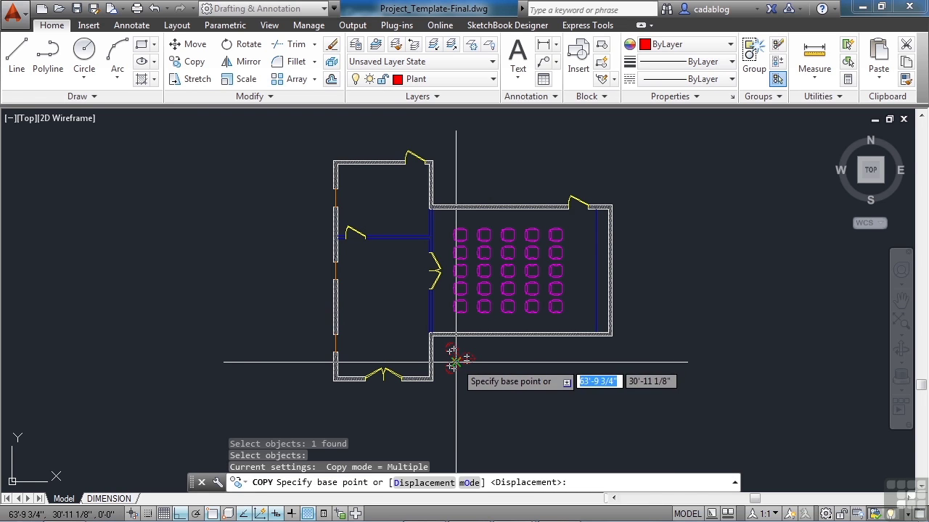
type("cen")
key("Return")
scroll(453, 363, "up", 5)
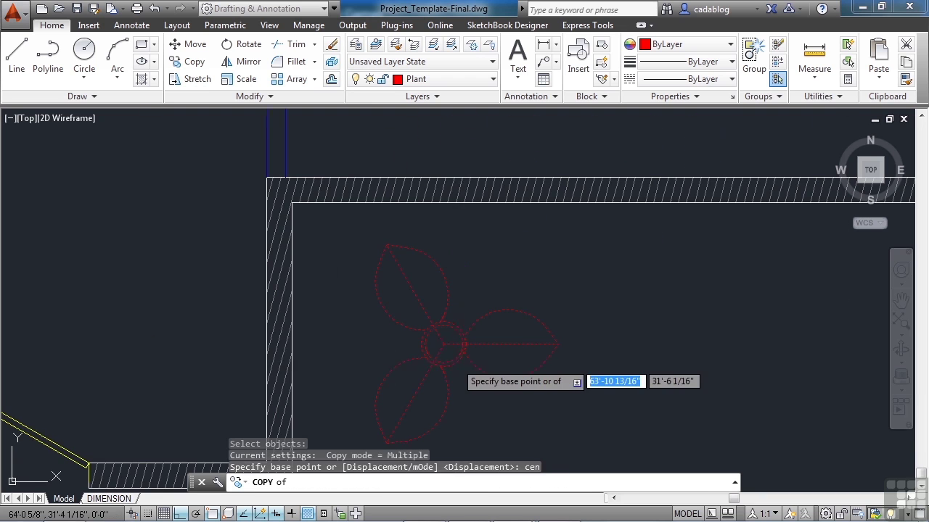
left_click(443, 363)
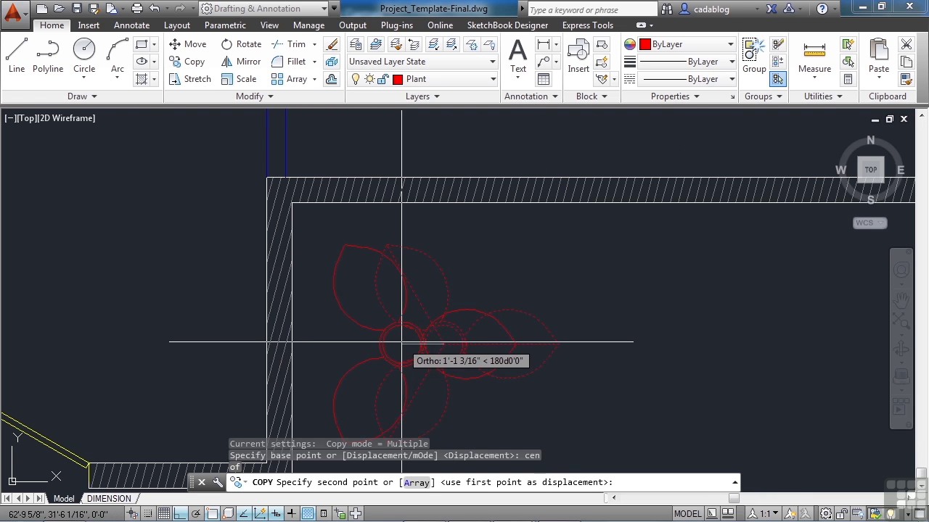
key("F8")
- Place plant copies below the chair room and along the building's right side
scroll(403, 345, "down", 5)
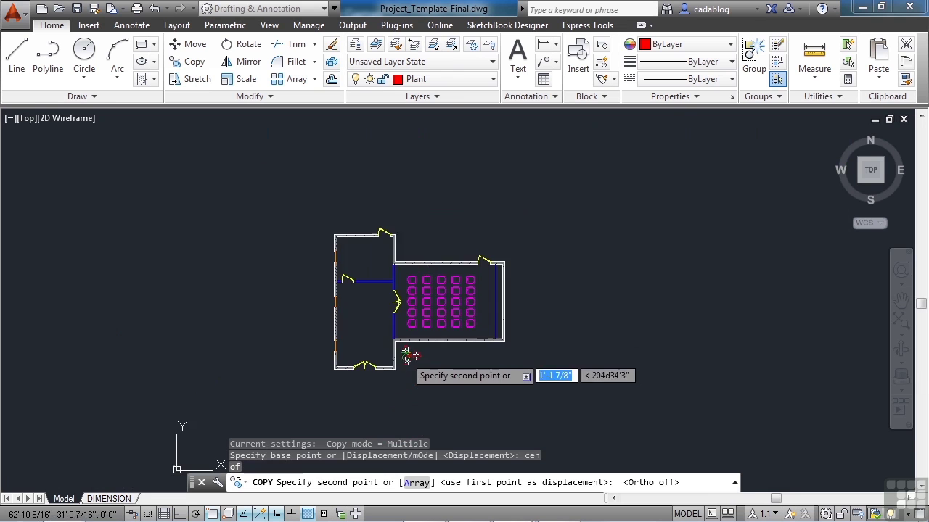
scroll(408, 355, "up", 2)
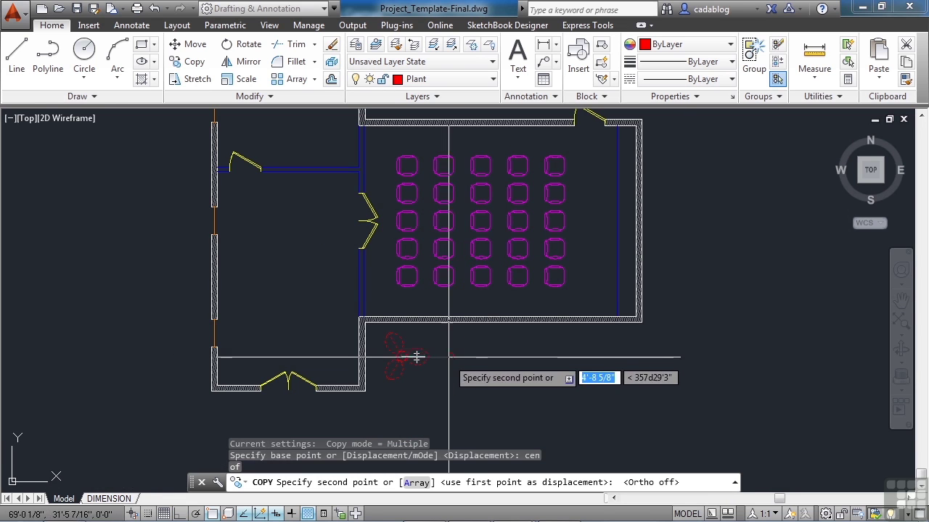
left_click(493, 368)
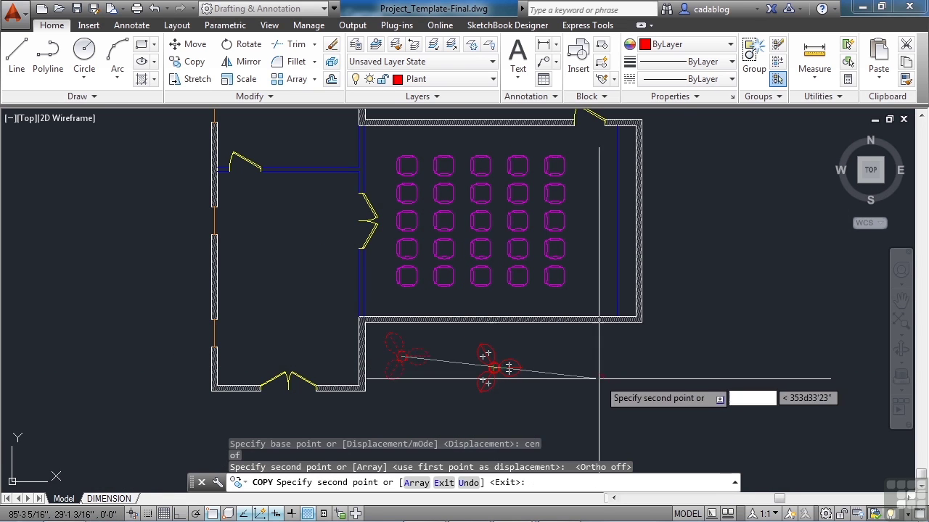
left_click(694, 331)
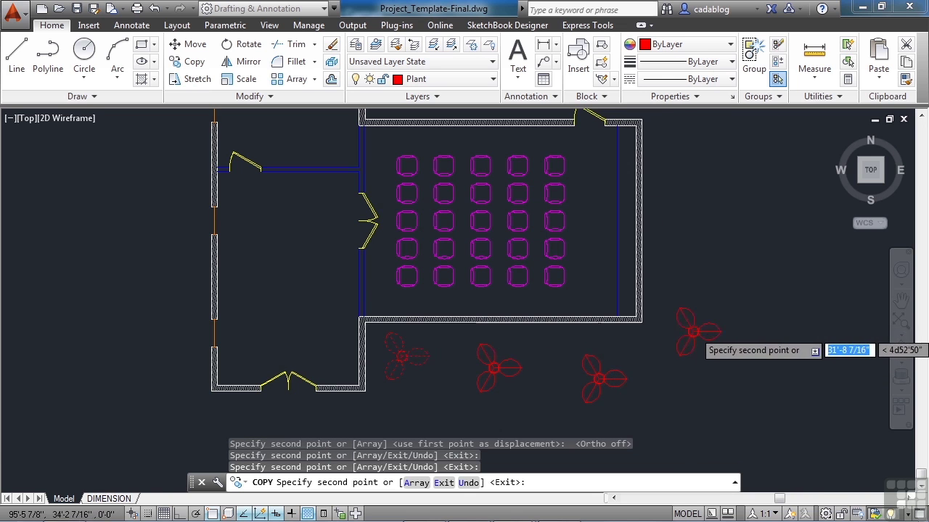
scroll(690, 327, "down", 2)
left_click(702, 236)
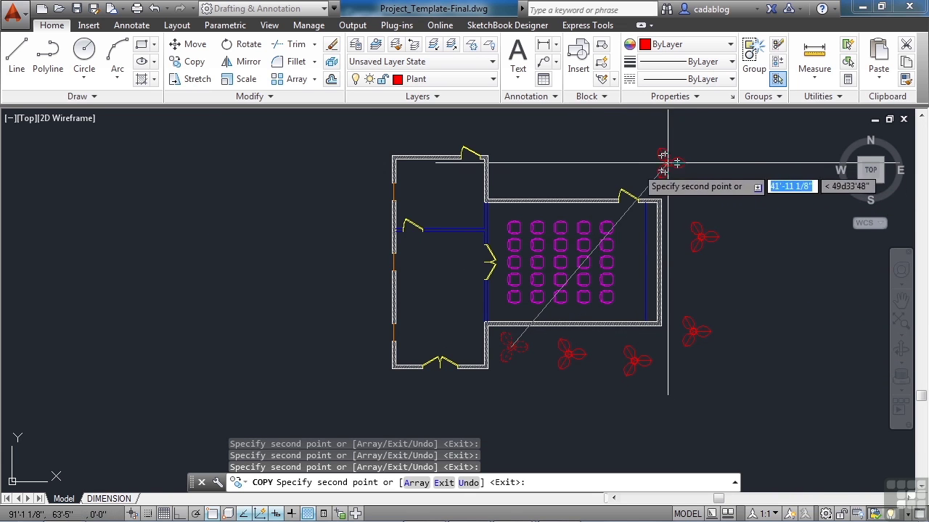
- Place plant copies above both wings, left of the building and below it
middle_click_drag(563, 174, 567, 222)
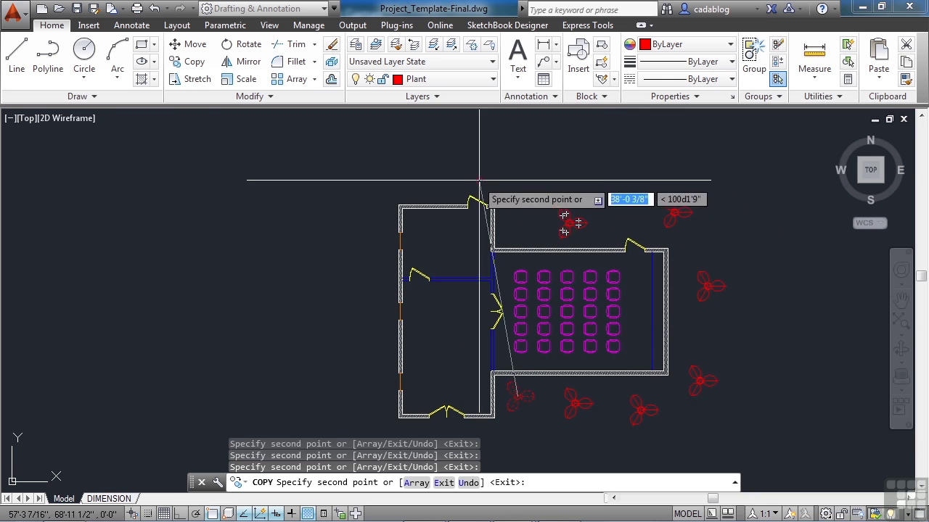
left_click(457, 172)
left_click(354, 196)
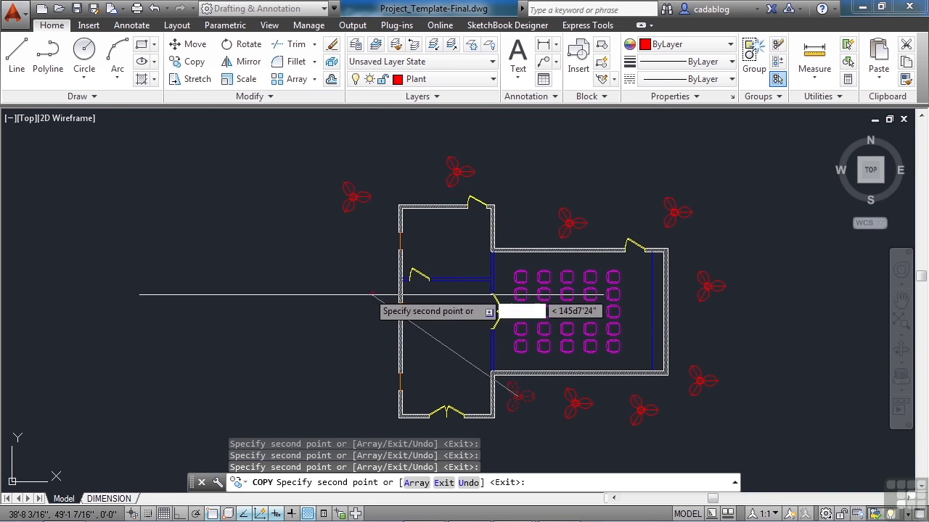
left_click(354, 269)
middle_click_drag(354, 269, 361, 173)
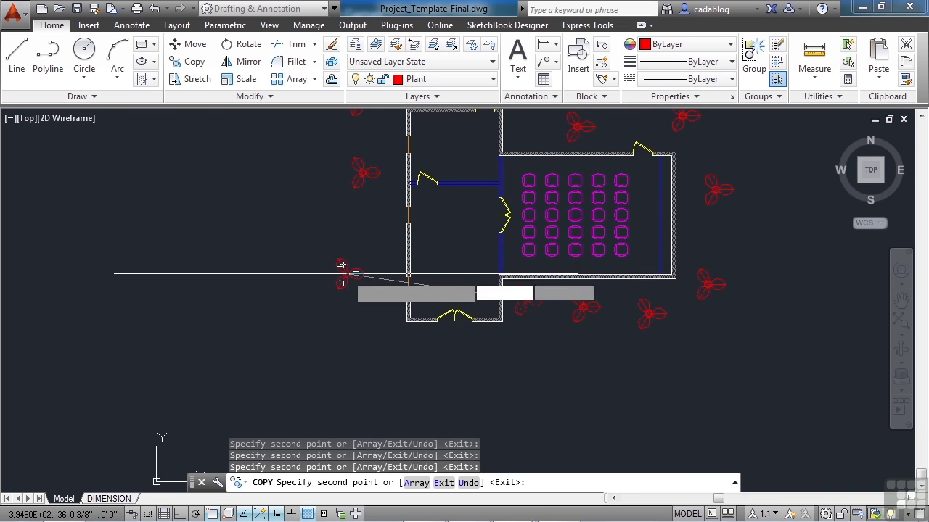
left_click(408, 342)
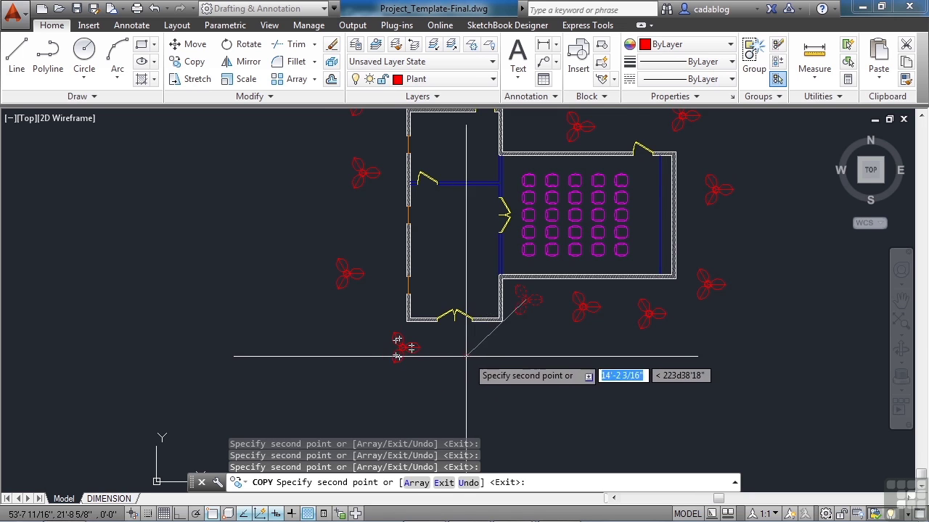
scroll(489, 353, "down", 2)
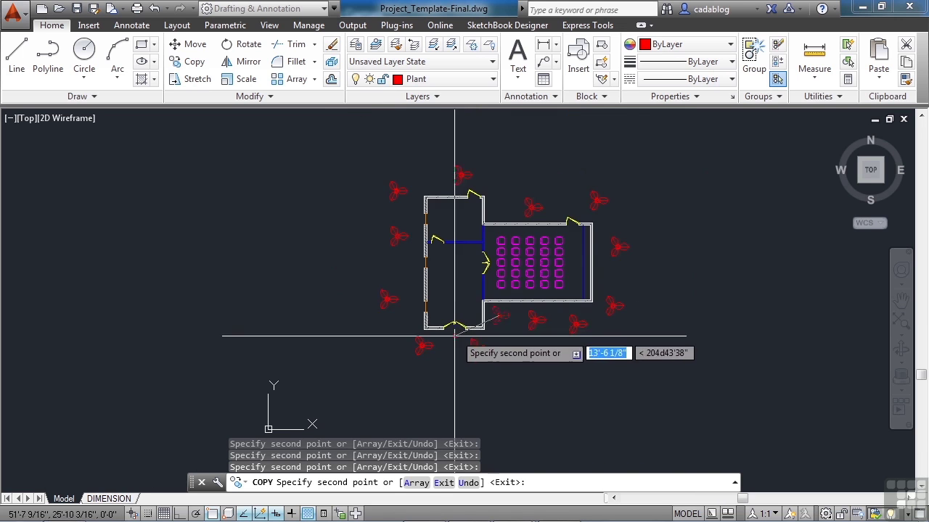
left_click(499, 314)
key("Return")
- Move the plant above the left wing further left to even the spacing
type("m")
key("Return")
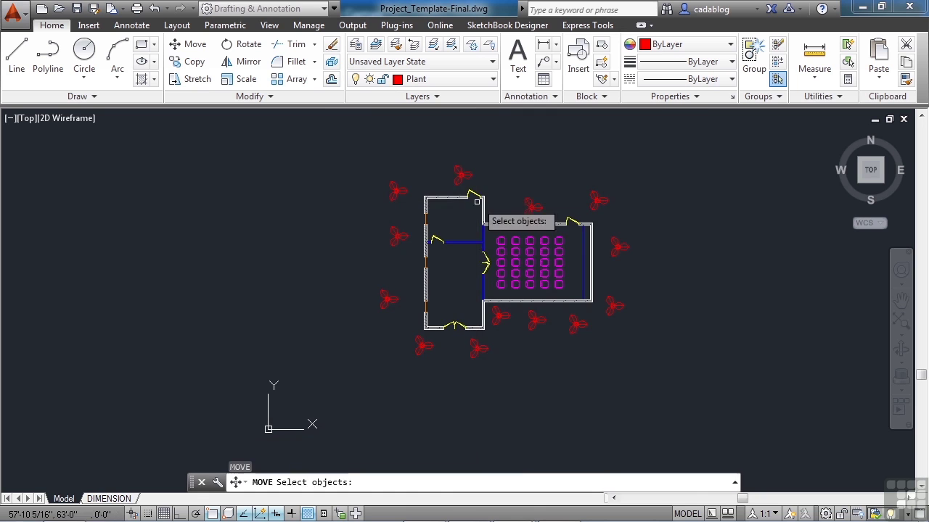
scroll(485, 212, "up", 3)
left_click(431, 133)
key("Return")
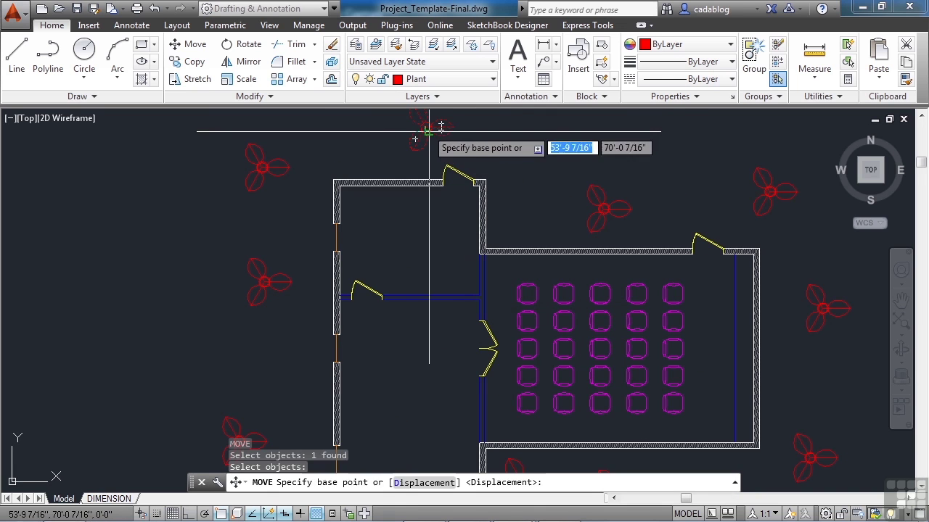
left_click(420, 125)
left_click(441, 124)
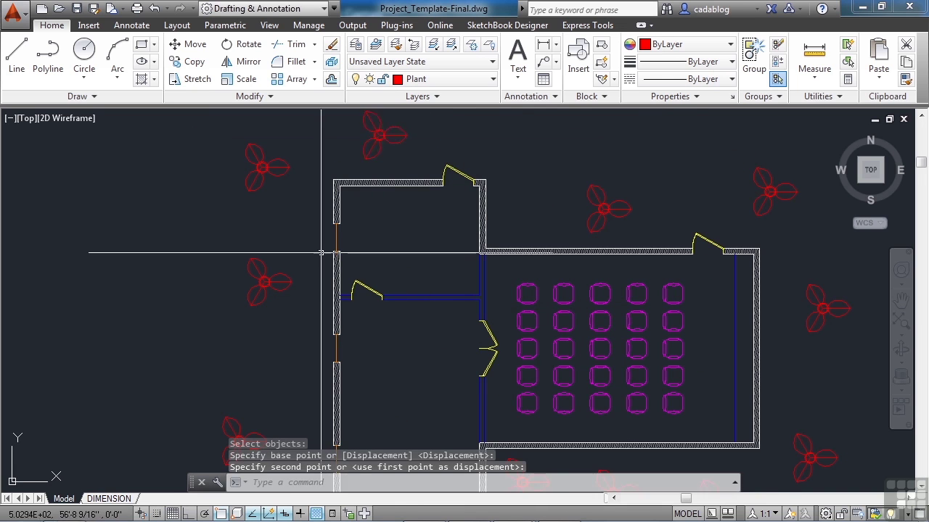
scroll(334, 257, "down", 4)
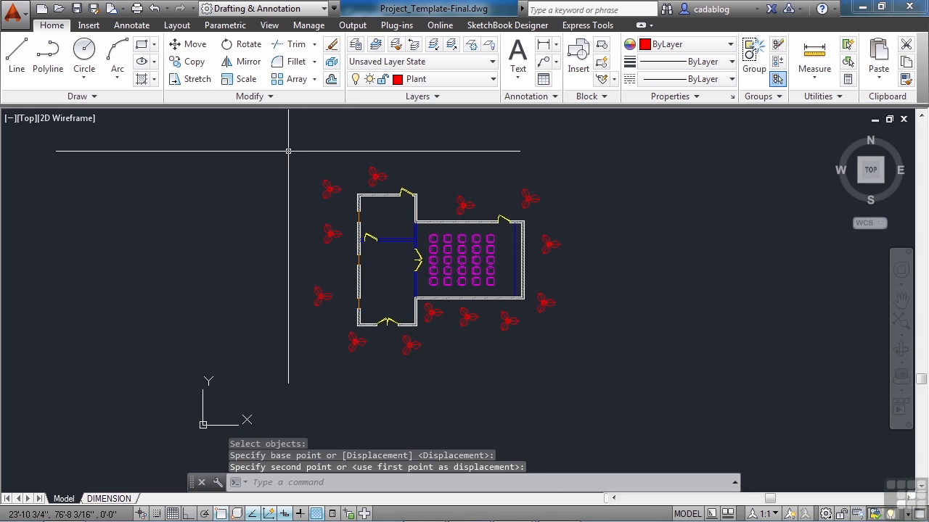